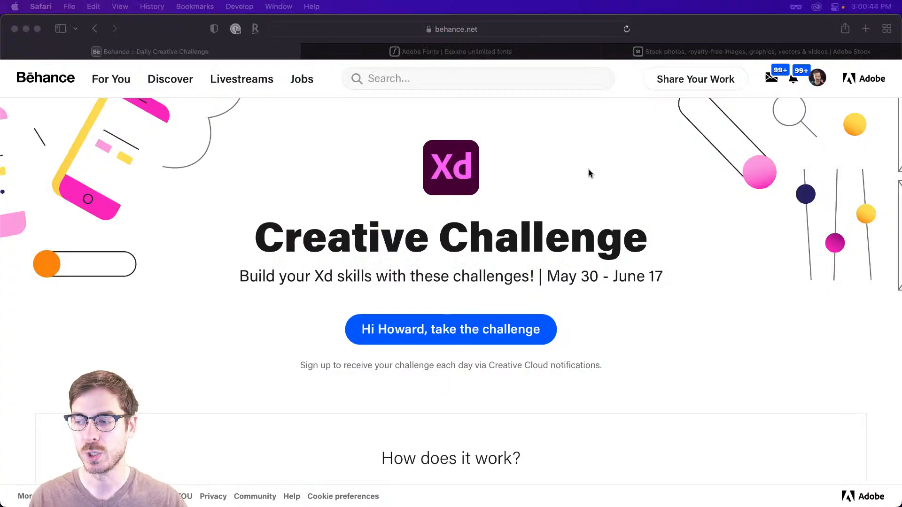
Look through the daily challenge cards on the Creative Challenge page, including the Landing Page brief
click(591, 174)
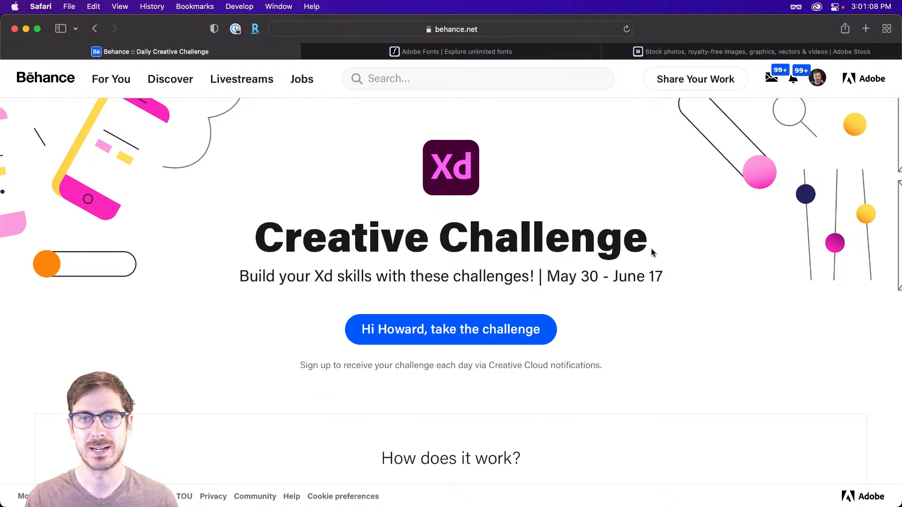
scroll(658, 241, down, 15)
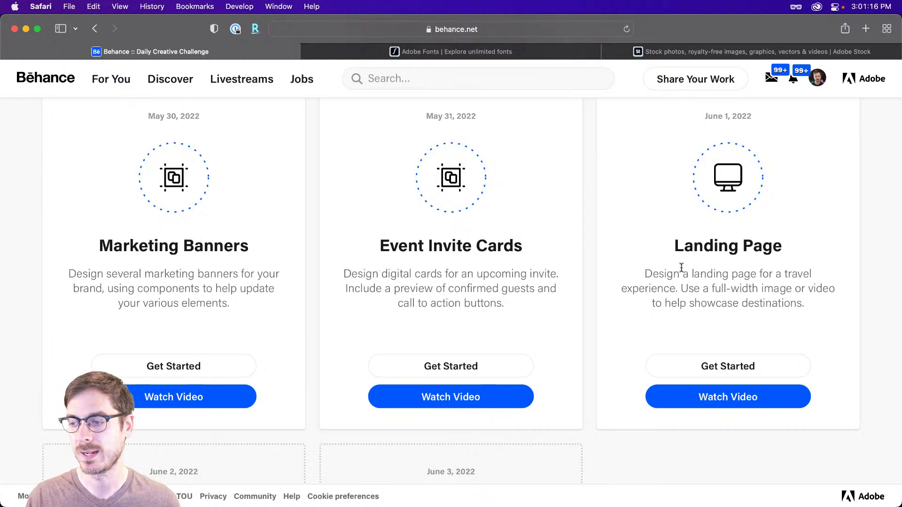
scroll(681, 268, up, 1)
scroll(682, 267, up, 1)
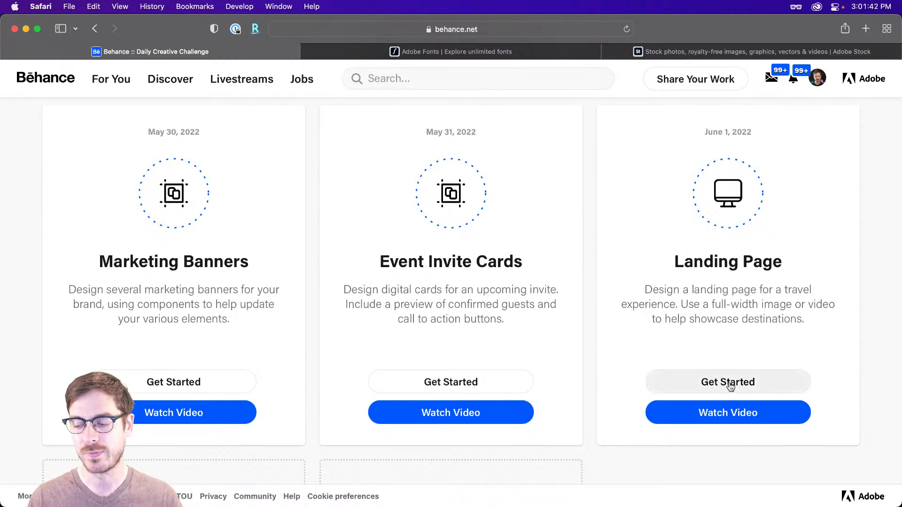
Switch to Adobe XD and look over the brief, Inspiration and Resources sections of the challenge artboard
key(super+Tab)
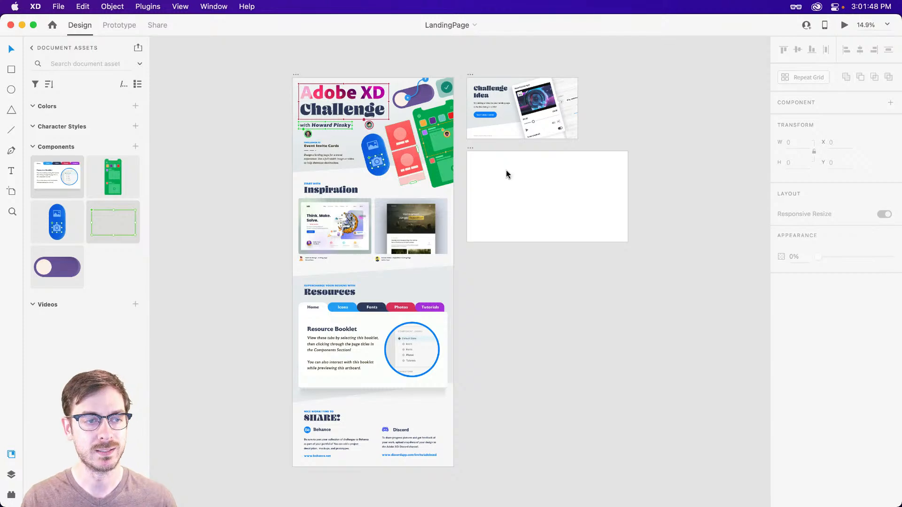
scroll(310, 156, up, 5)
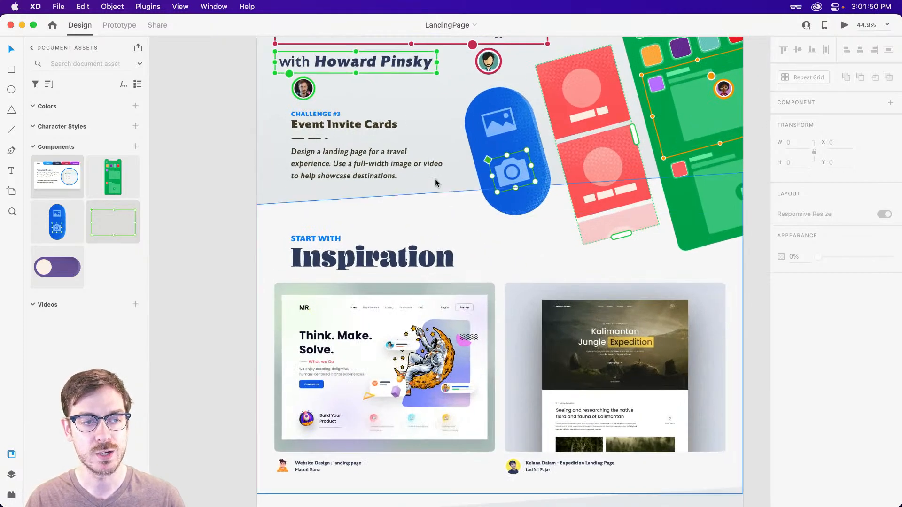
scroll(414, 176, down, 3)
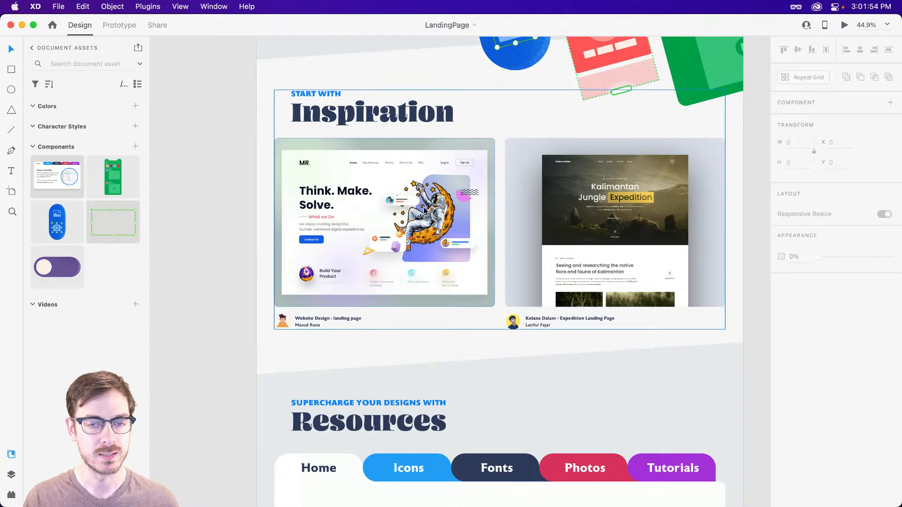
scroll(425, 211, right, 2)
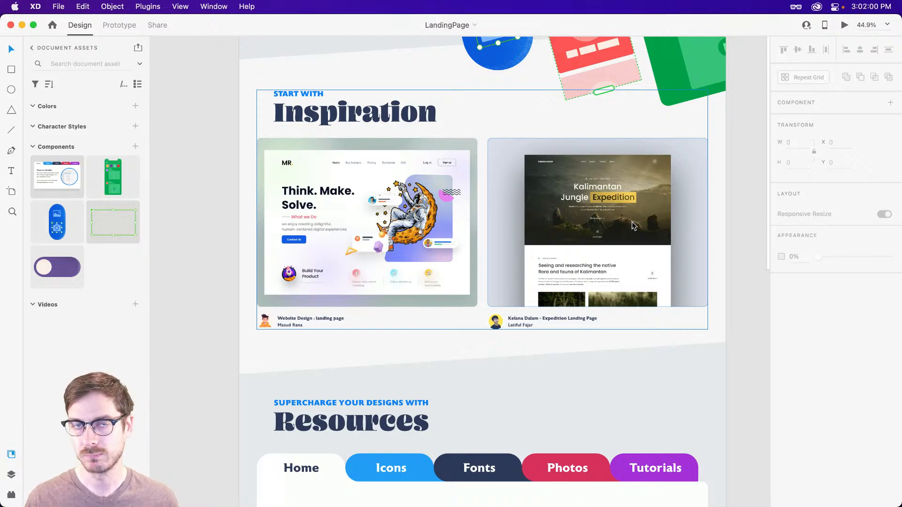
scroll(633, 226, down, 10)
click(531, 222)
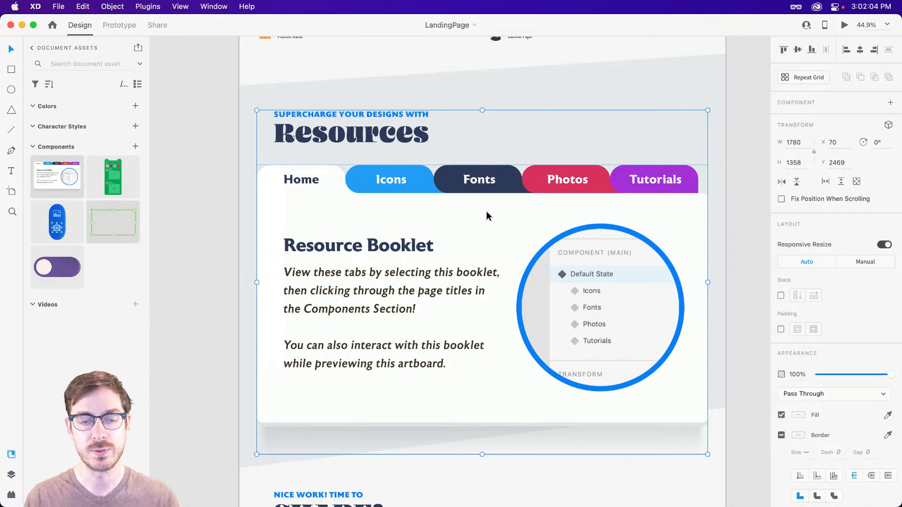
Preview the challenge artboard, browse the Icons, Fonts, Photos and Tutorials pages of the Resource Booklet, and close the preview
click(844, 25)
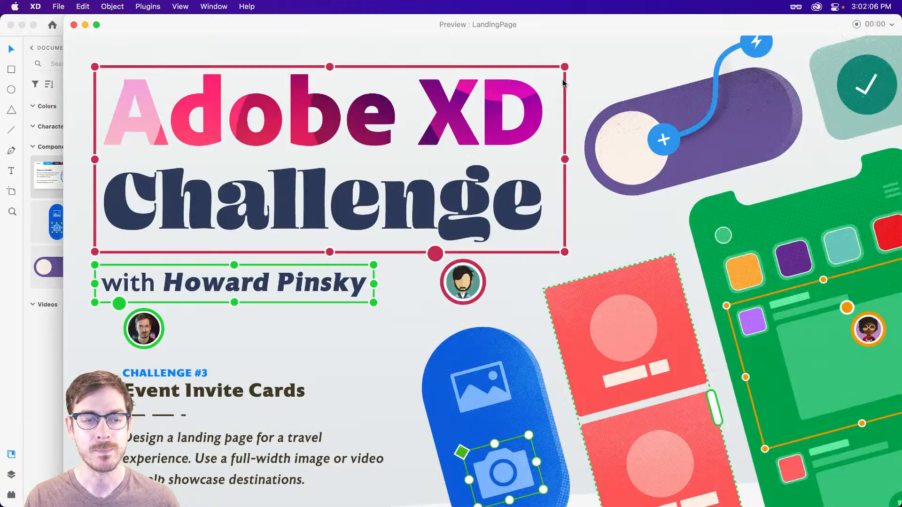
scroll(503, 256, down, 10)
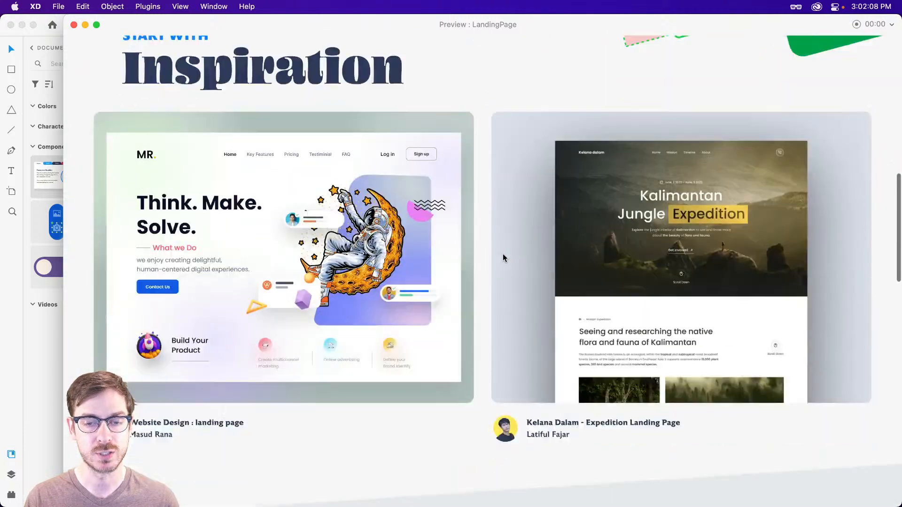
scroll(503, 257, down, 10)
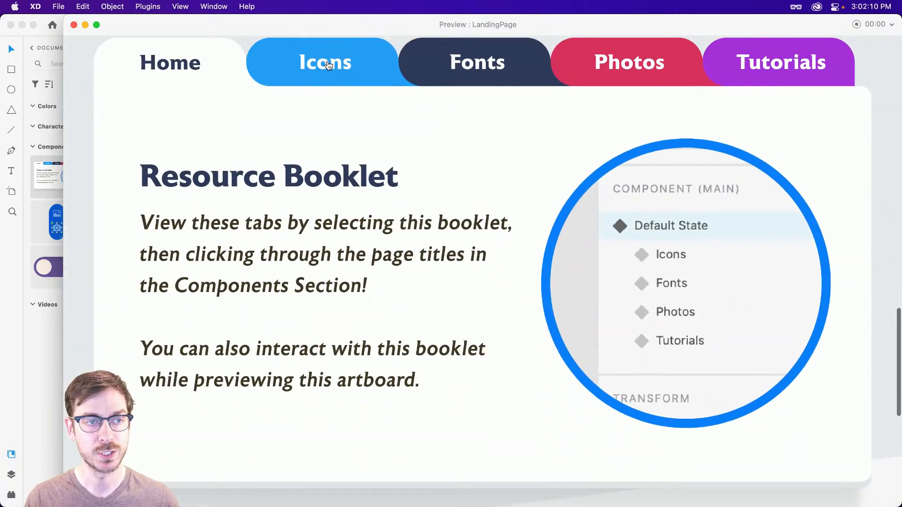
click(328, 66)
click(492, 68)
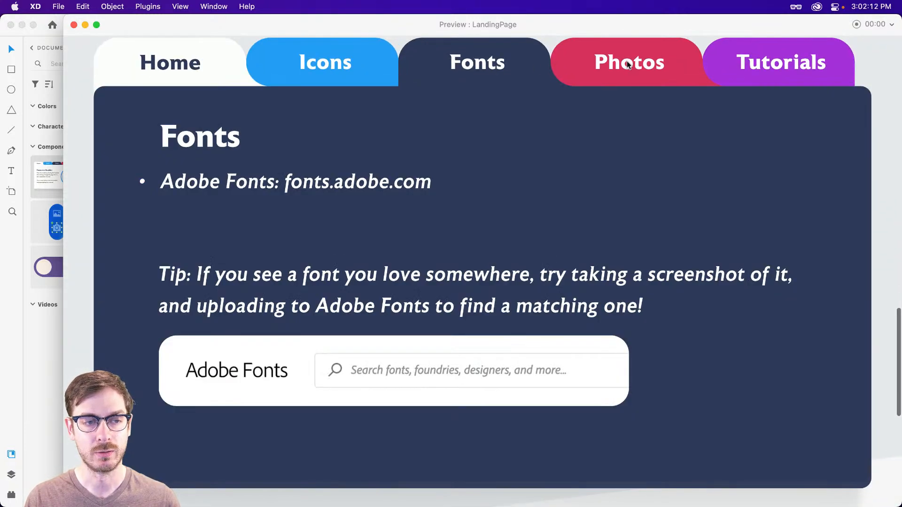
click(628, 66)
click(771, 64)
click(578, 63)
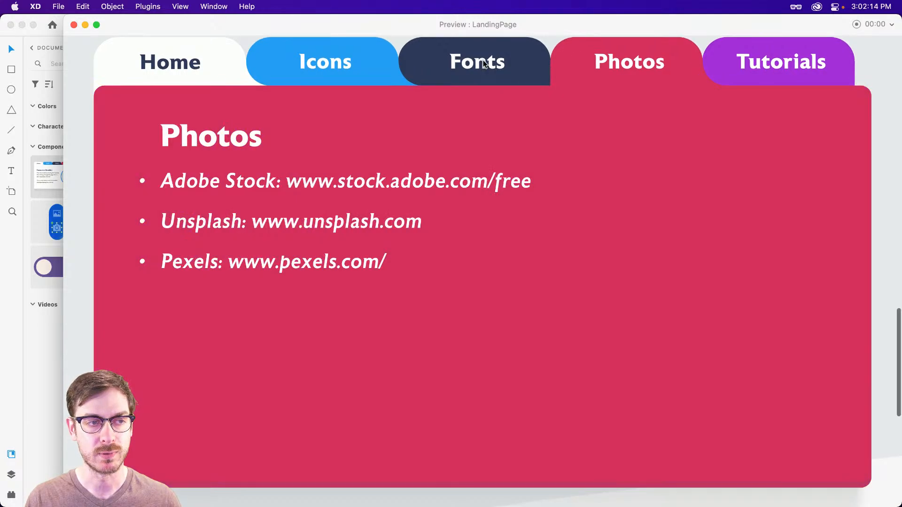
click(484, 64)
click(203, 66)
key(super+w)
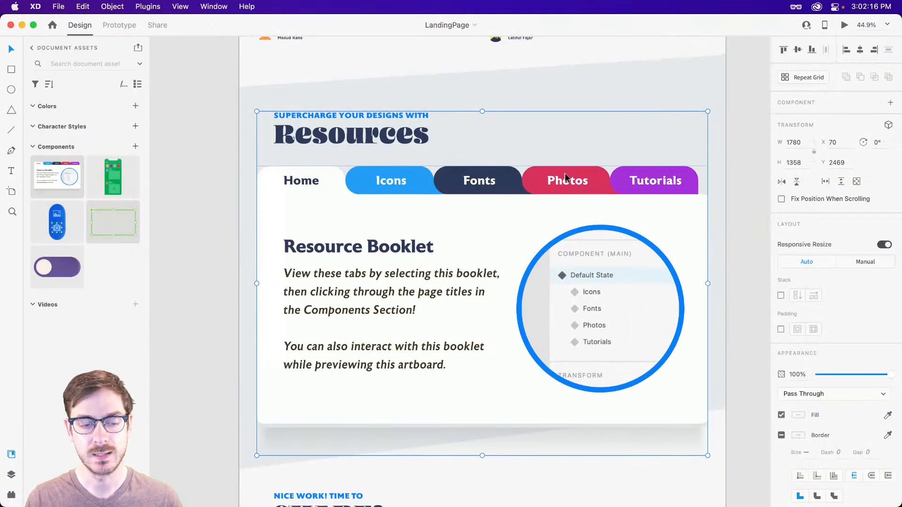
Preview the Tips! artboard with the Challenge Idea about adding a video, and close the preview
scroll(565, 177, up, 20)
scroll(559, 168, right, 8)
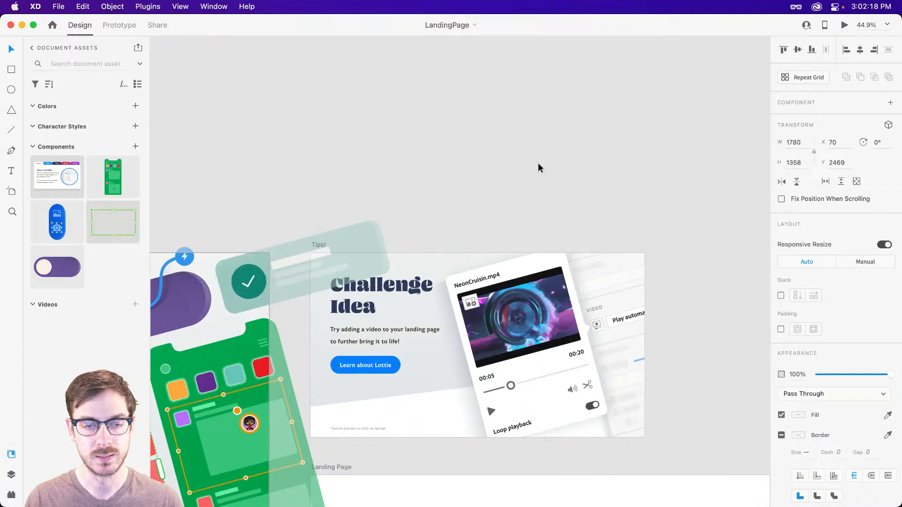
scroll(517, 188, down, 2)
scroll(425, 297, up, 5)
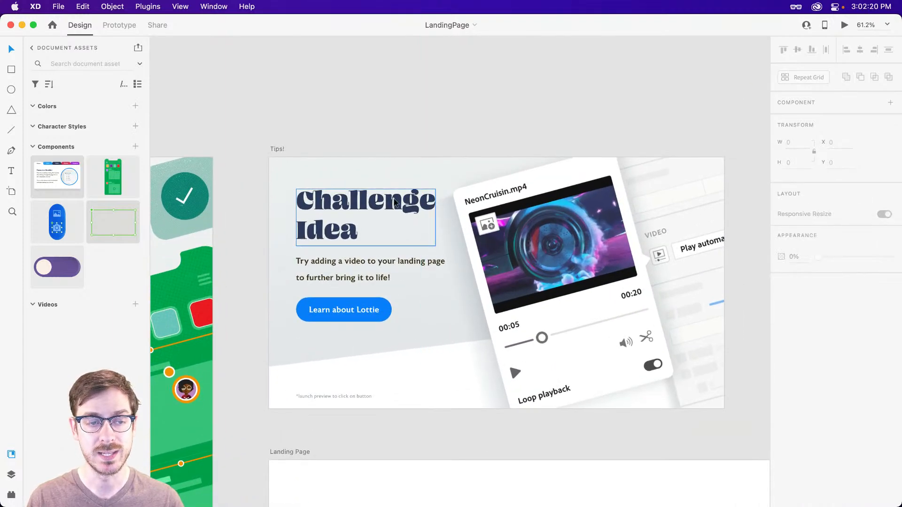
click(394, 202)
click(845, 25)
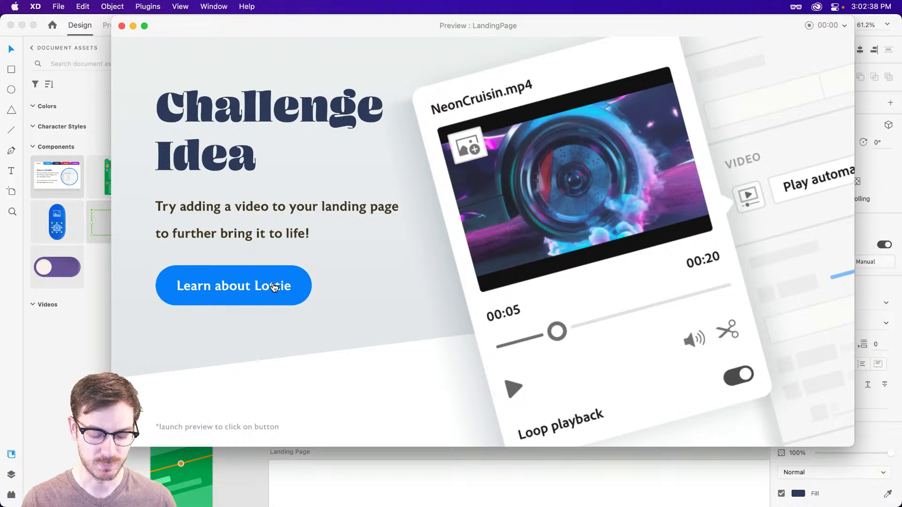
key(super+w)
Draw a 1920 × 1080 rectangle covering the whole empty Landing Page artboard
scroll(402, 317, down, 10)
scroll(454, 249, right, 3)
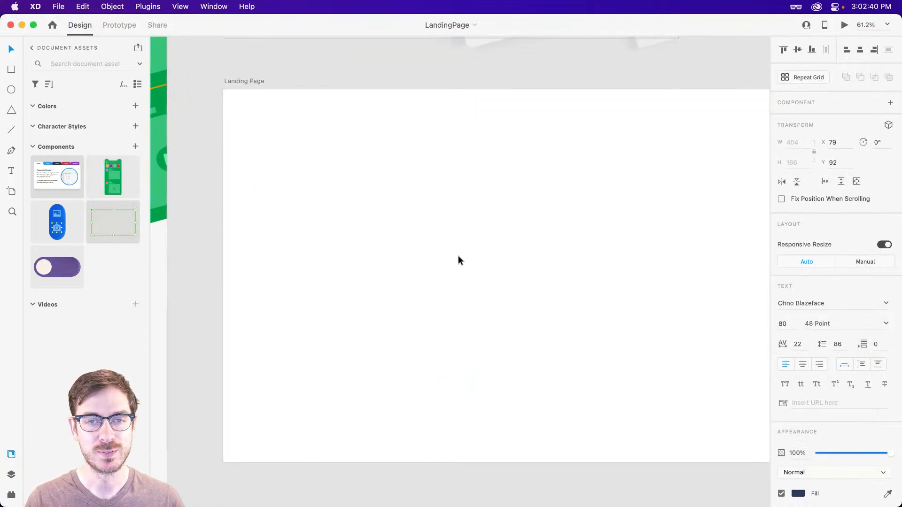
scroll(454, 249, down, 3)
click(443, 190)
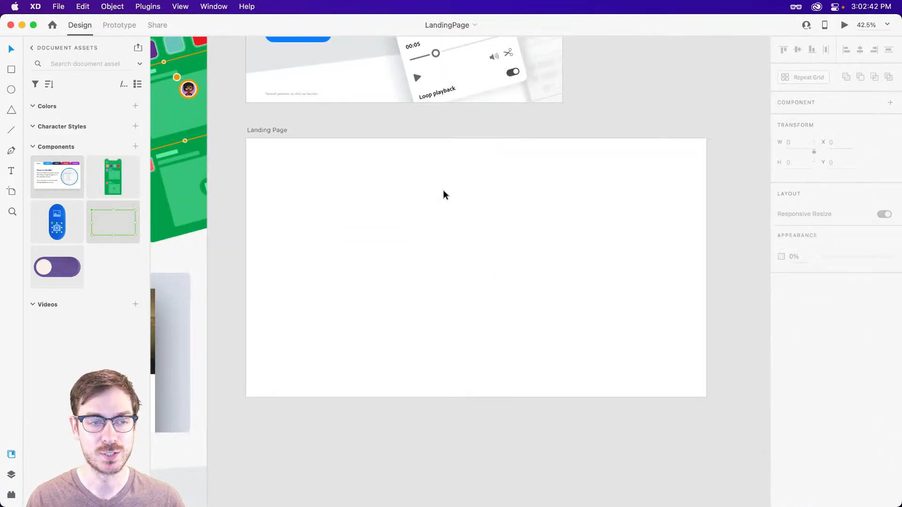
scroll(444, 192, up, 2)
scroll(456, 202, right, 2)
drag(469, 207, 473, 172)
scroll(473, 172, down, 1)
scroll(487, 172, up, 1)
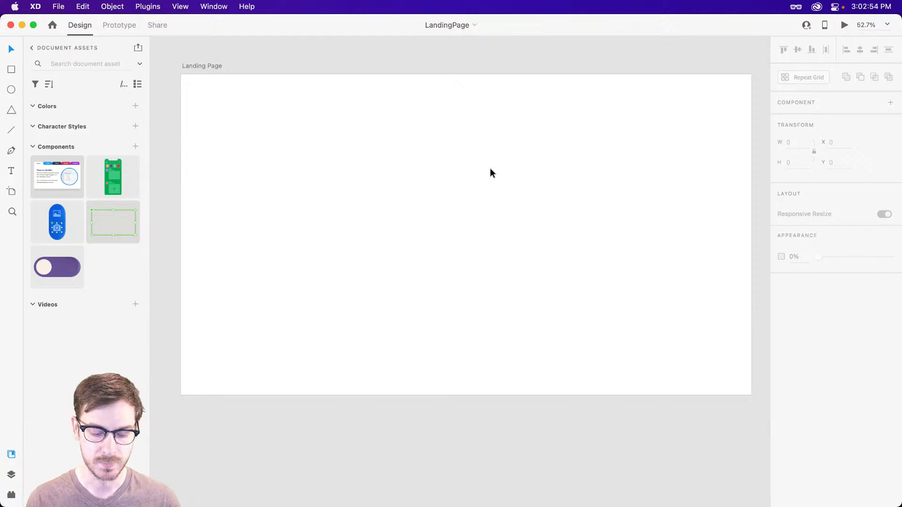
key(r)
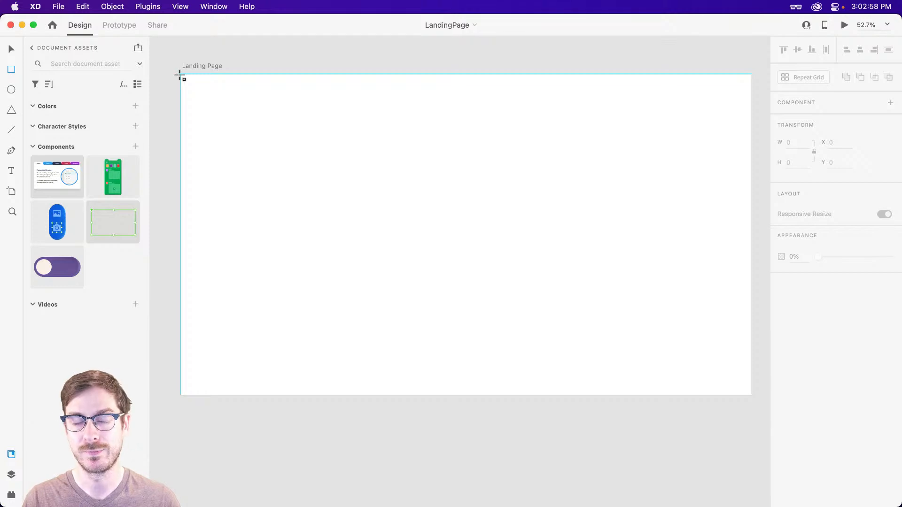
mouse_move(180, 76)
mouse_down()
mouse_move(230, 86)
mouse_move(658, 263)
mouse_move(749, 351)
mouse_move(754, 398)
mouse_up()
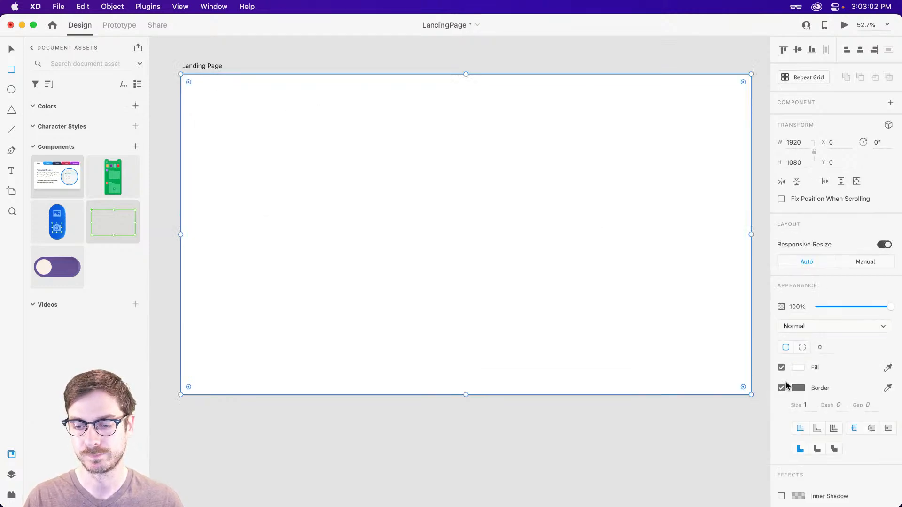
Remove the rectangle's border and give it a khaki solid fill, #C4B97C
click(798, 368)
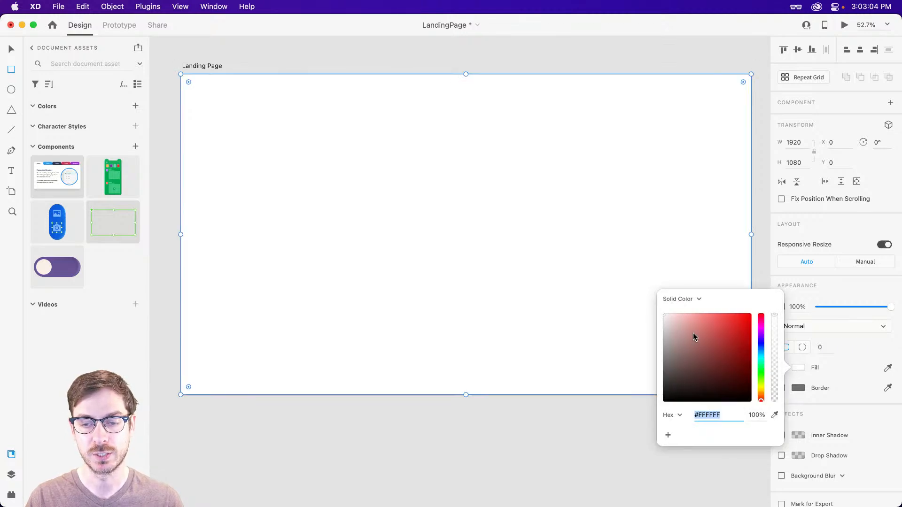
click(694, 334)
click(762, 393)
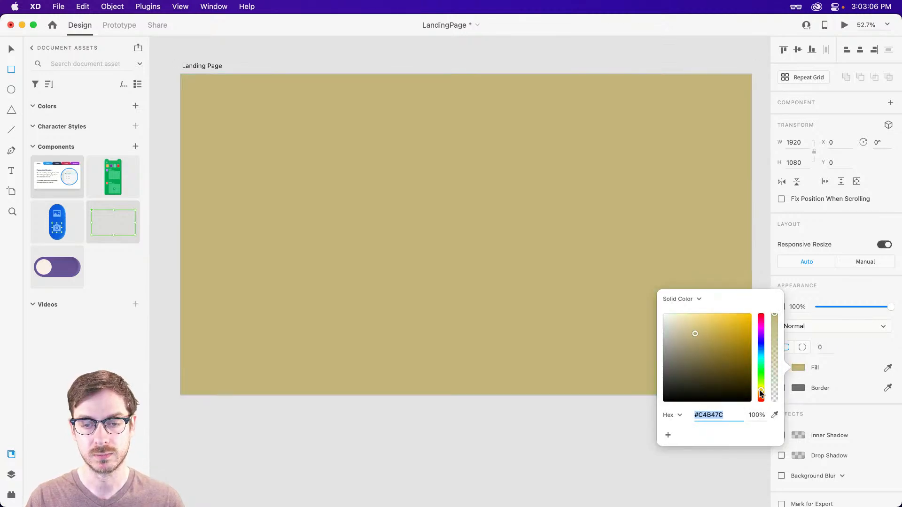
drag(762, 392, 762, 393)
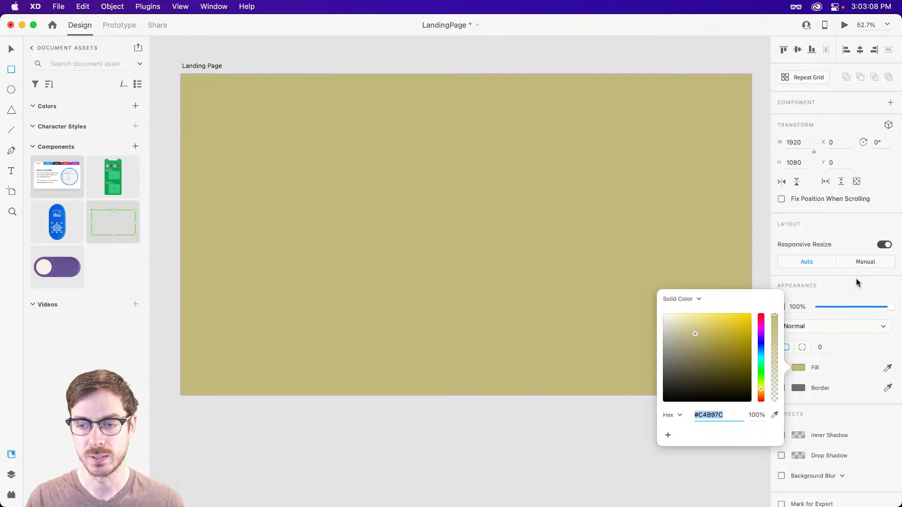
click(554, 101)
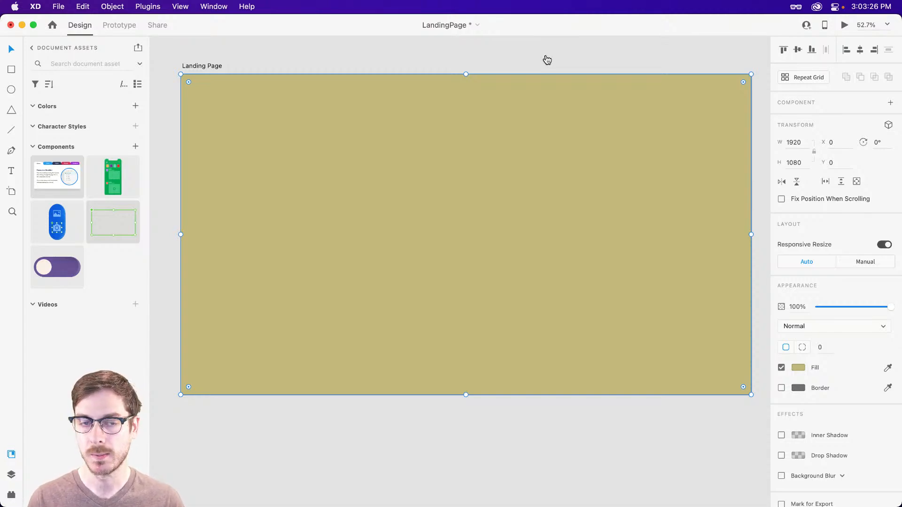
Switch to Finder, preview AdobeStock_431520428.jpeg in the Adobe Stock folder, and place it as the image fill of the XD rectangle
key(super+Tab)
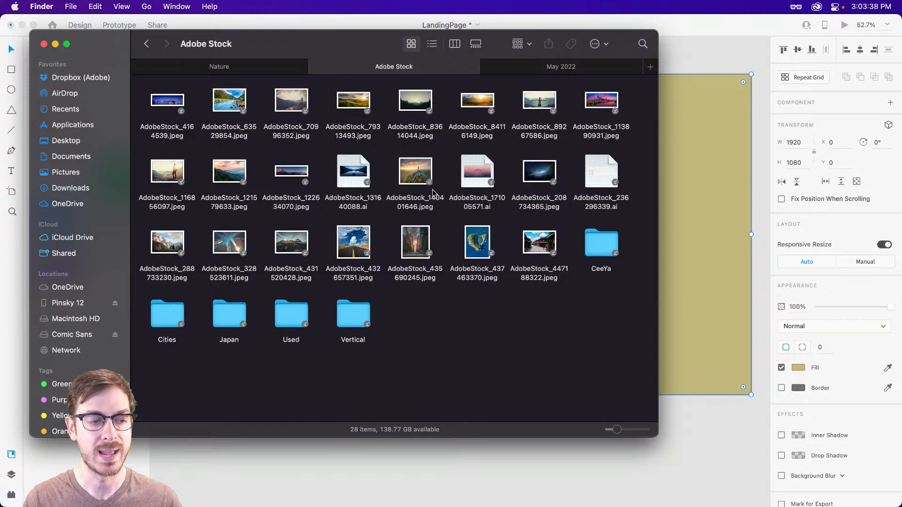
click(303, 242)
key(space)
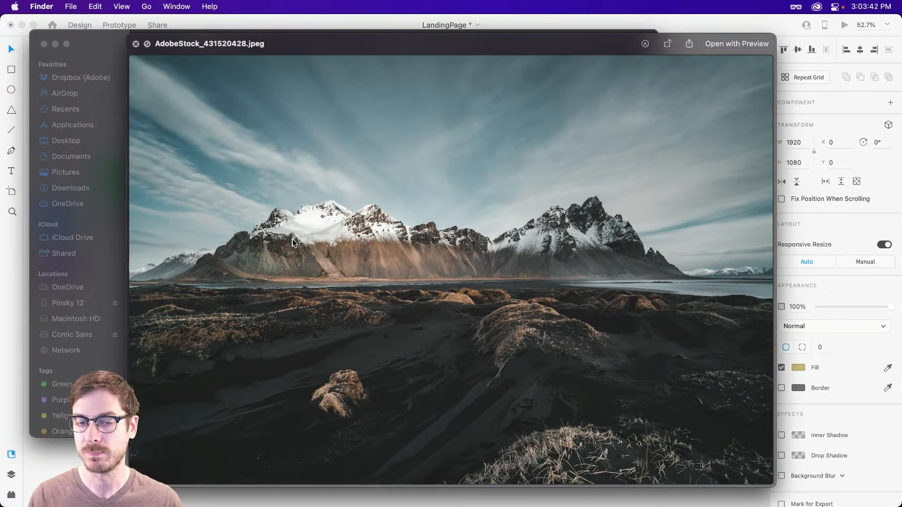
key(space)
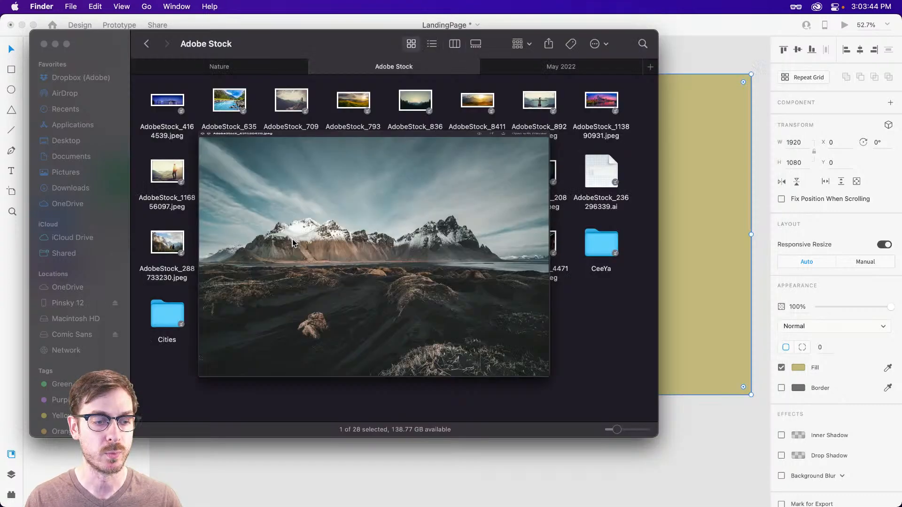
key(super+Tab)
drag(292, 239, 550, 147)
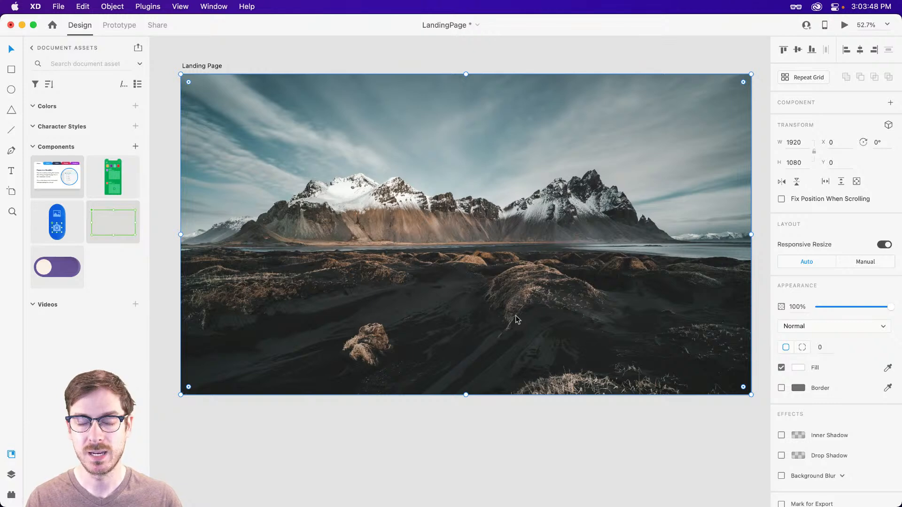
Enlarge the mountain photo slightly inside its rectangle and shift it upward to adjust the crop
scroll(540, 270, down, 3)
scroll(538, 254, up, 1)
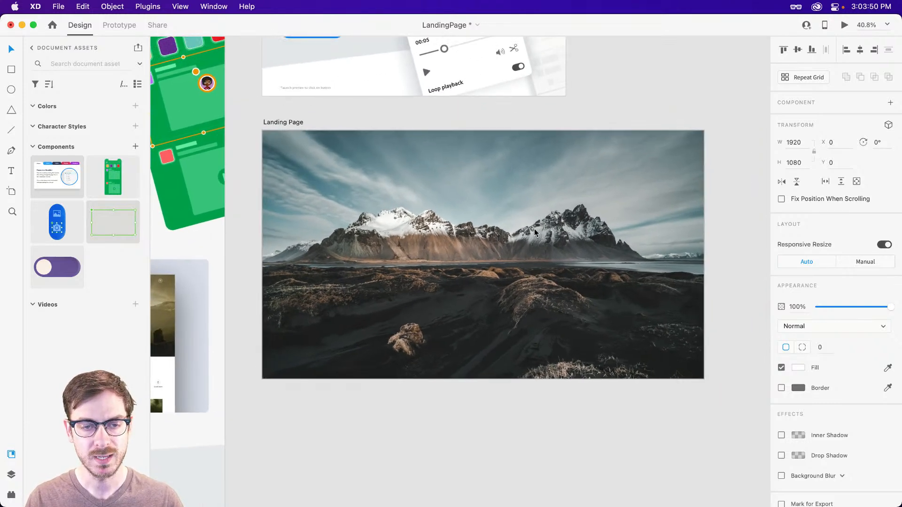
double_click(536, 234)
drag(704, 106, 727, 92)
drag(597, 259, 597, 243)
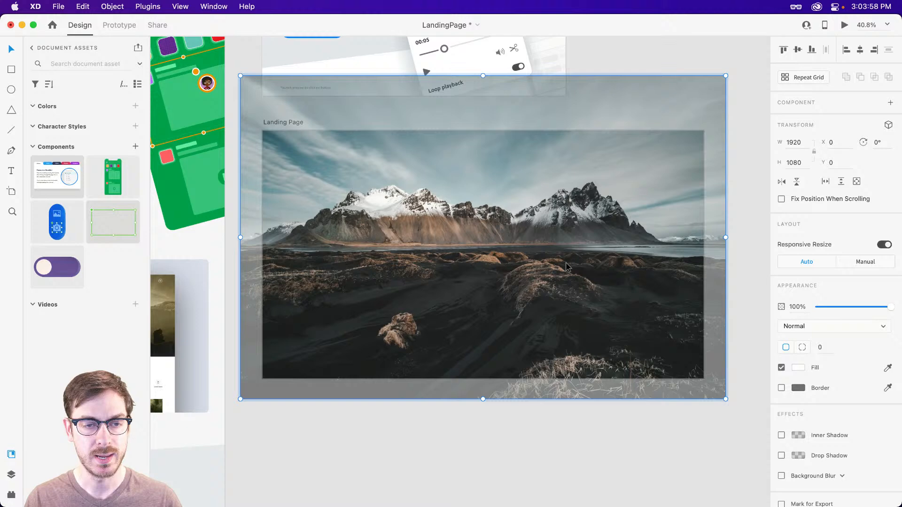
click(623, 59)
Add a vertical guide to the Landing Page artboard as a margin a short distance inside its left edge
scroll(478, 223, up, 3)
drag(480, 228, 465, 223)
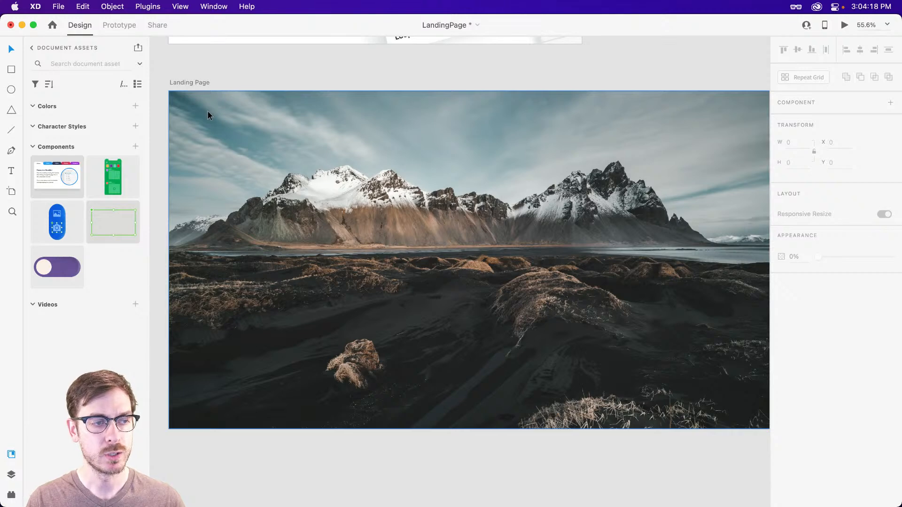
scroll(208, 111, up, 5)
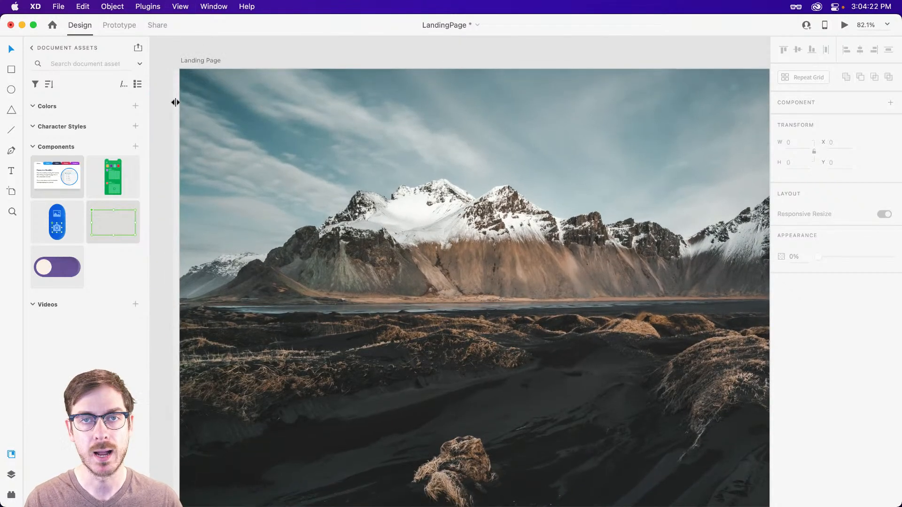
drag(175, 103, 237, 111)
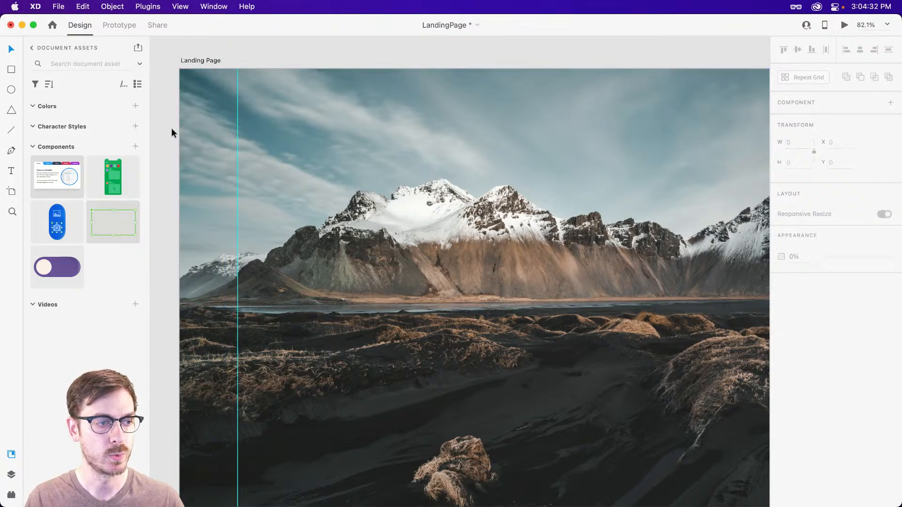
Add a second vertical guide to the Landing Page artboard as a margin inside its right edge
drag(176, 127, 637, 126)
scroll(514, 140, right, 10)
scroll(477, 131, left, 15)
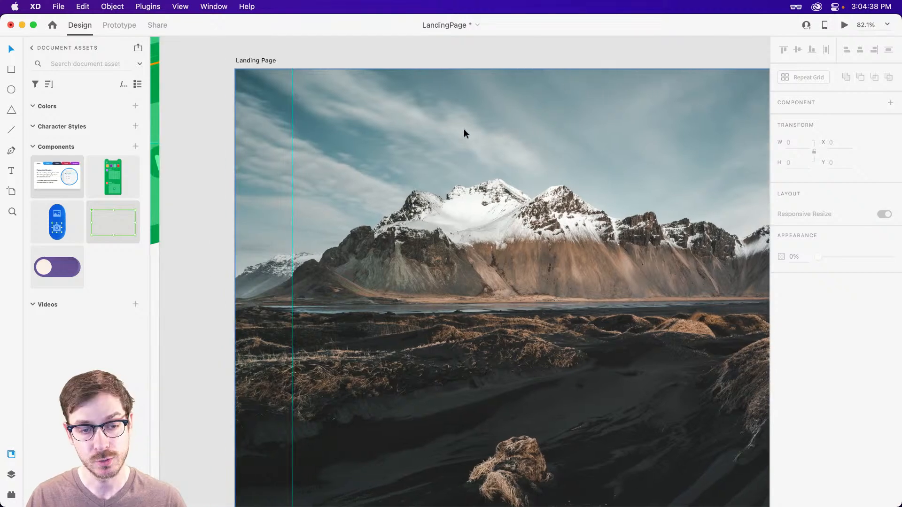
Add the logo text "Fly'r" in the sky near the artboard's upper-left corner, just inside the left margin guide
scroll(286, 77, up, 3)
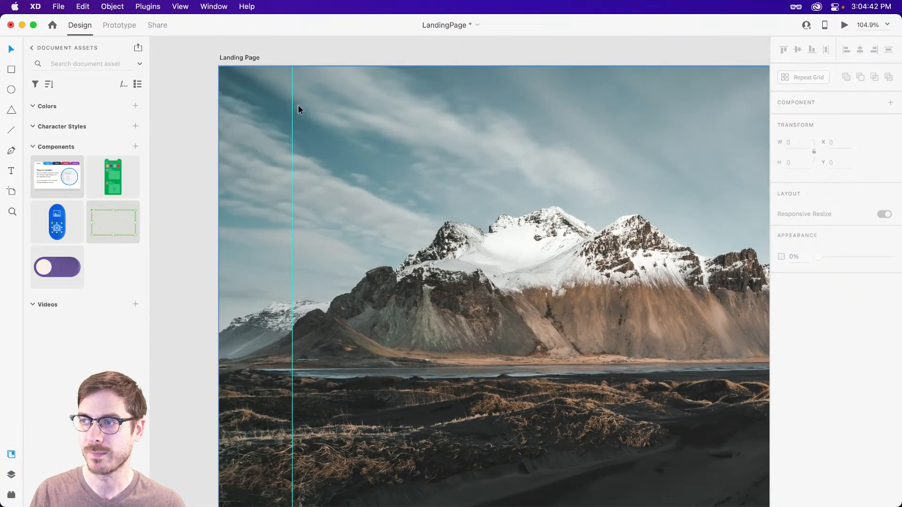
key(t)
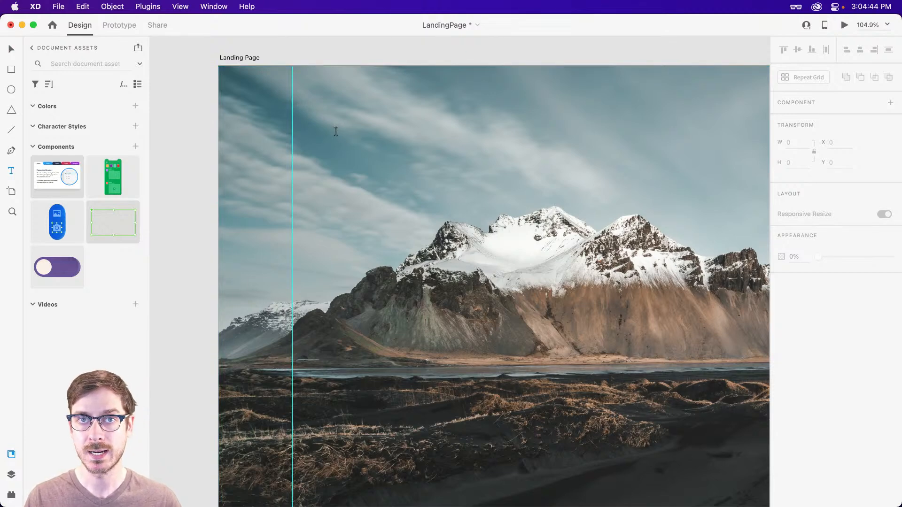
click(328, 134)
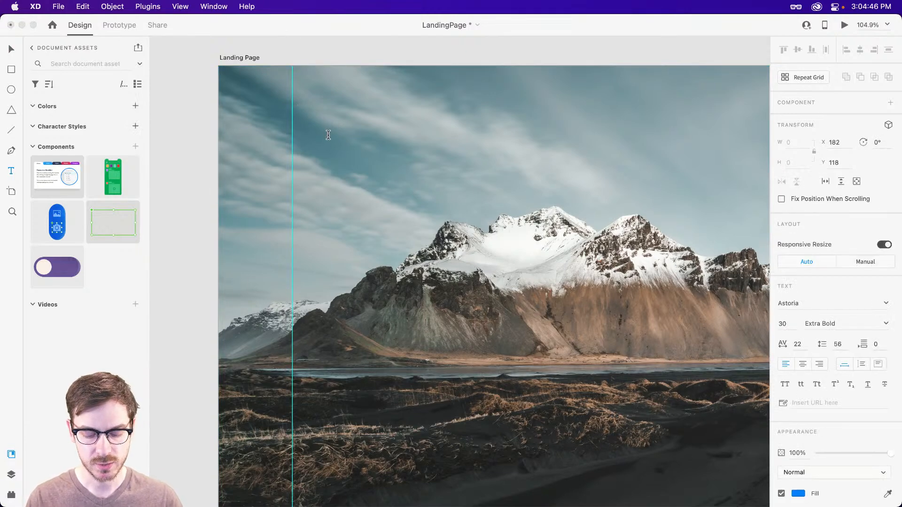
text(FIy)
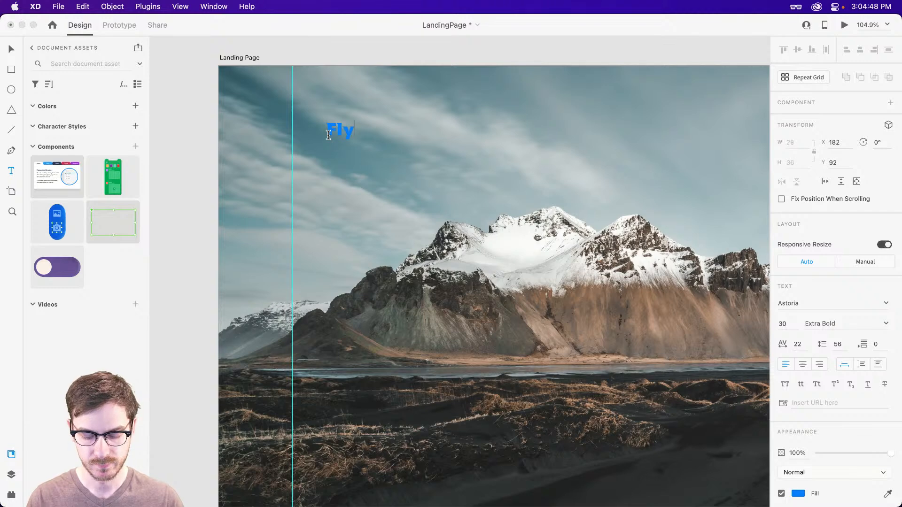
text('r)
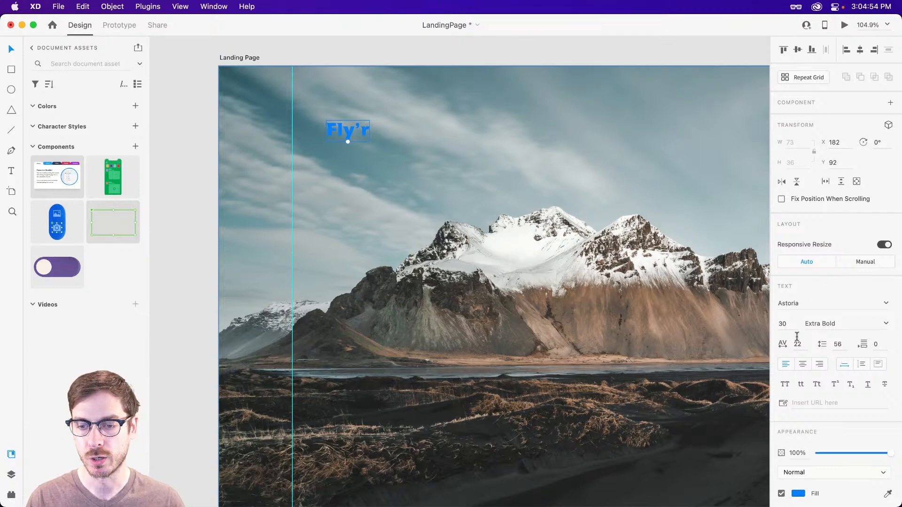
Set the Fly'r text to size 40 and give it a white fill, #FFFFFF
click(783, 324)
text(40)
key(Return)
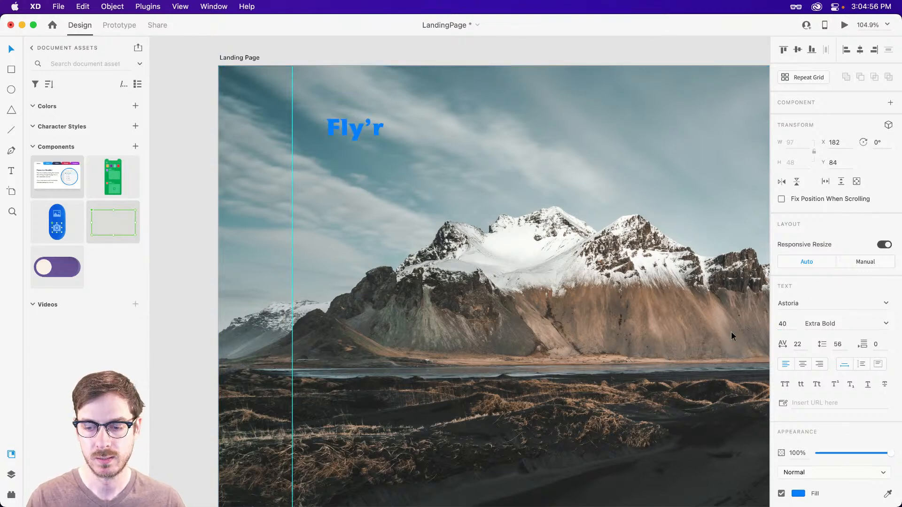
click(799, 494)
drag(684, 385, 649, 353)
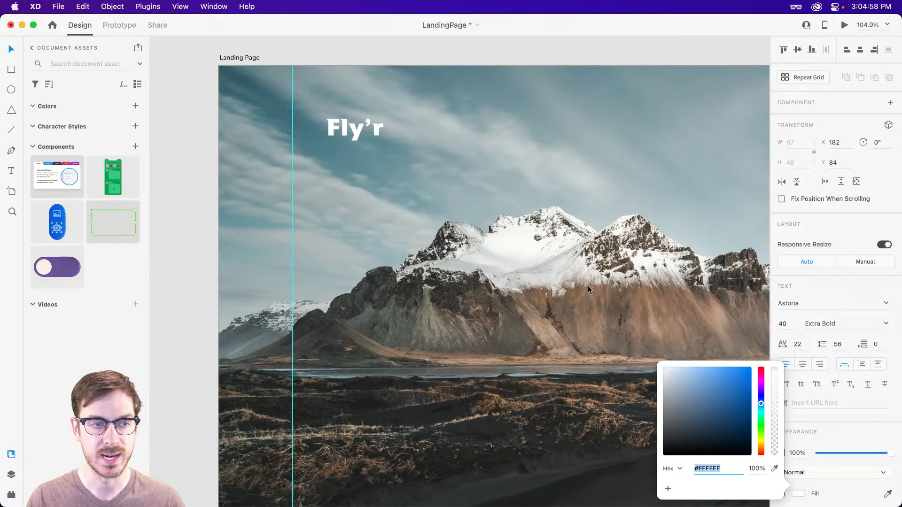
click(829, 120)
Move the Fly'r text against the left margin guide at X 125, Y 50, and change its font to Blenny
drag(337, 126, 309, 109)
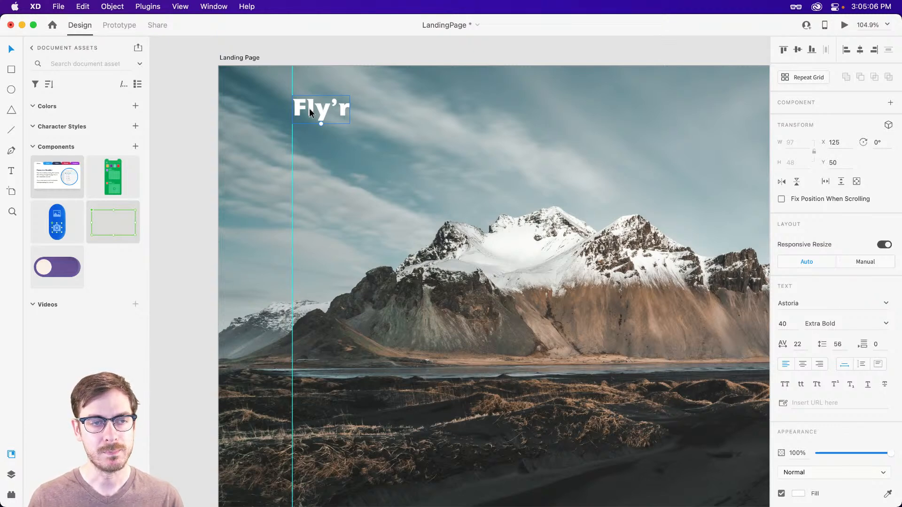
click(827, 304)
text(Blenny)
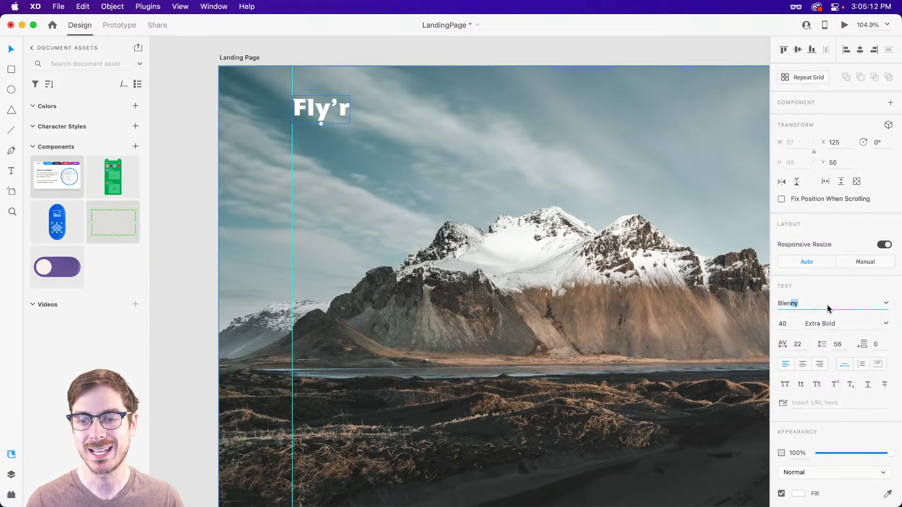
key(Return)
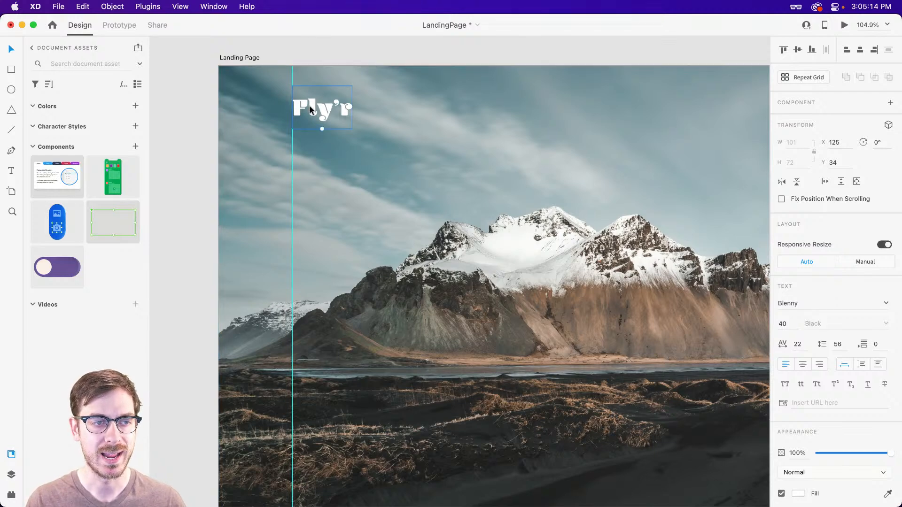
Switch to Safari, search Adobe Fonts for "blenny", and look over the Blenny font page
scroll(310, 112, down, 3)
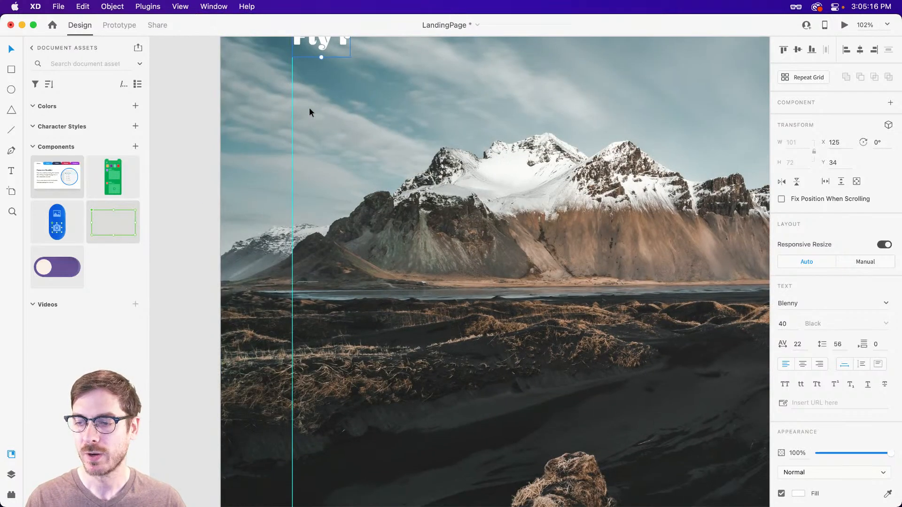
key(super+Tab)
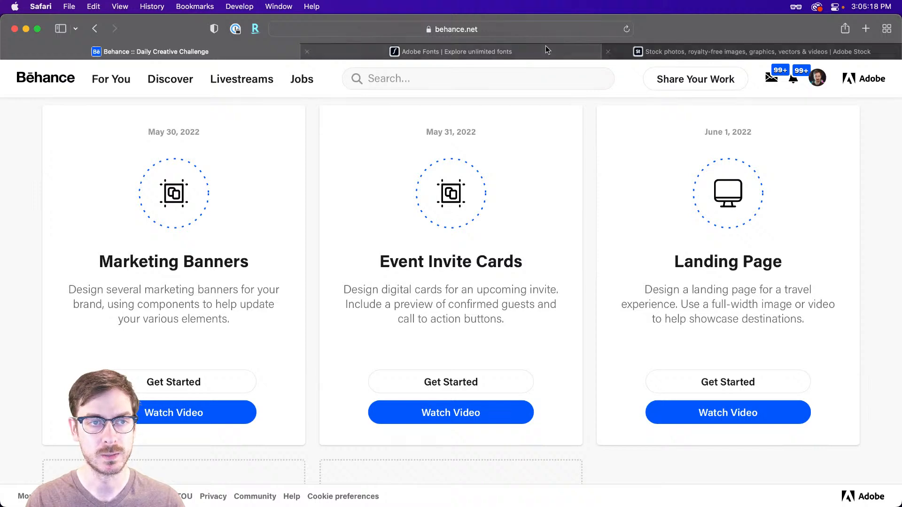
click(462, 52)
click(352, 231)
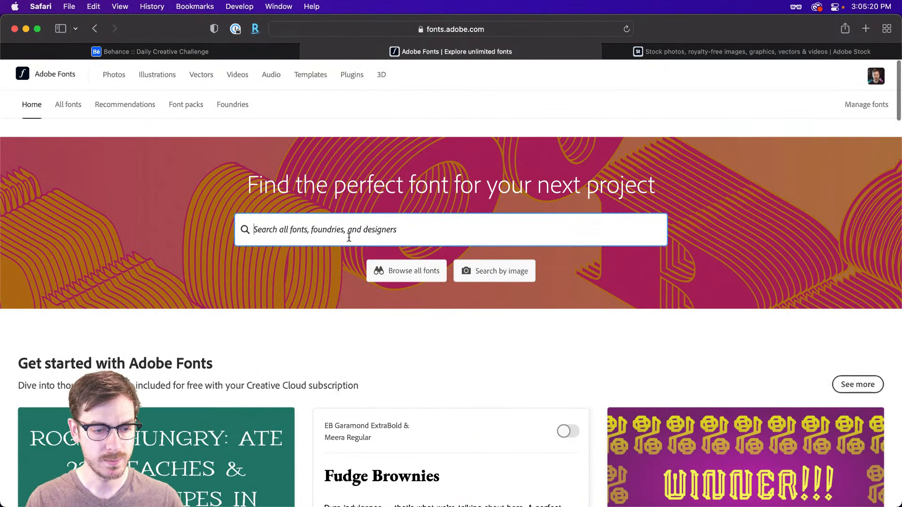
text(blenny)
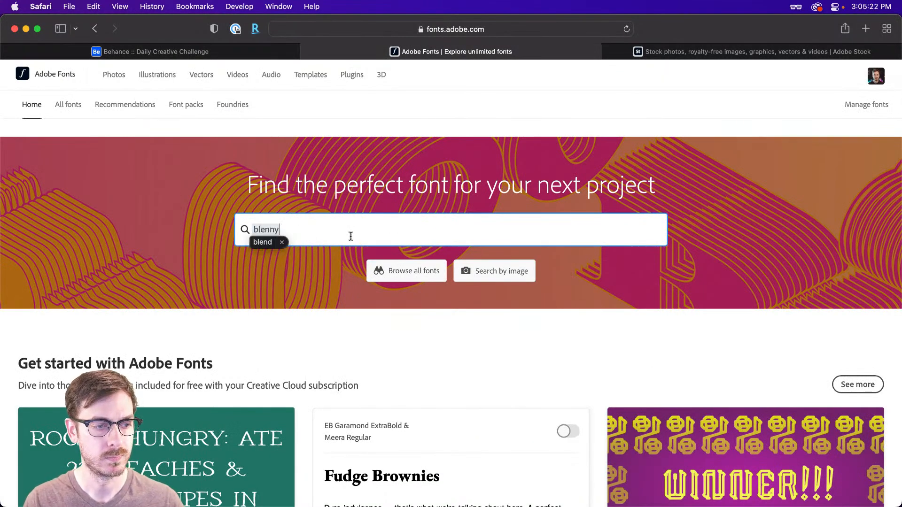
key(Return)
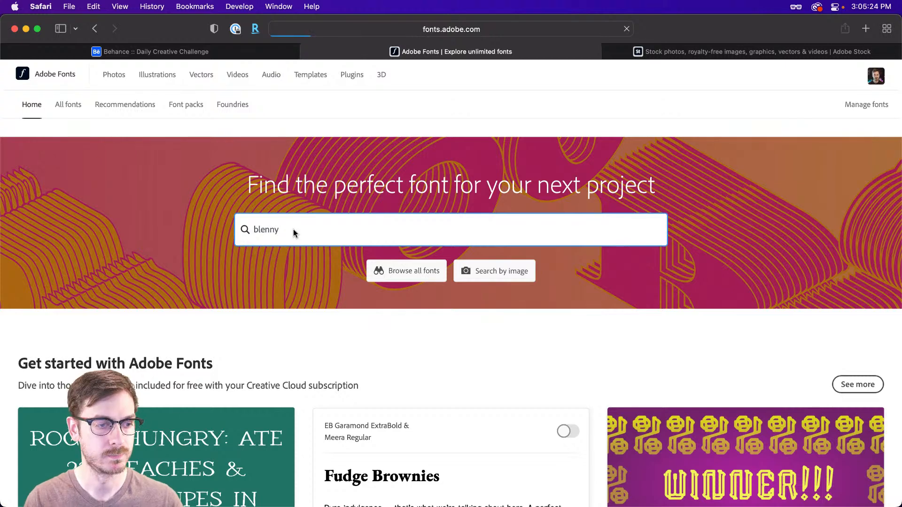
scroll(310, 240, down, 3)
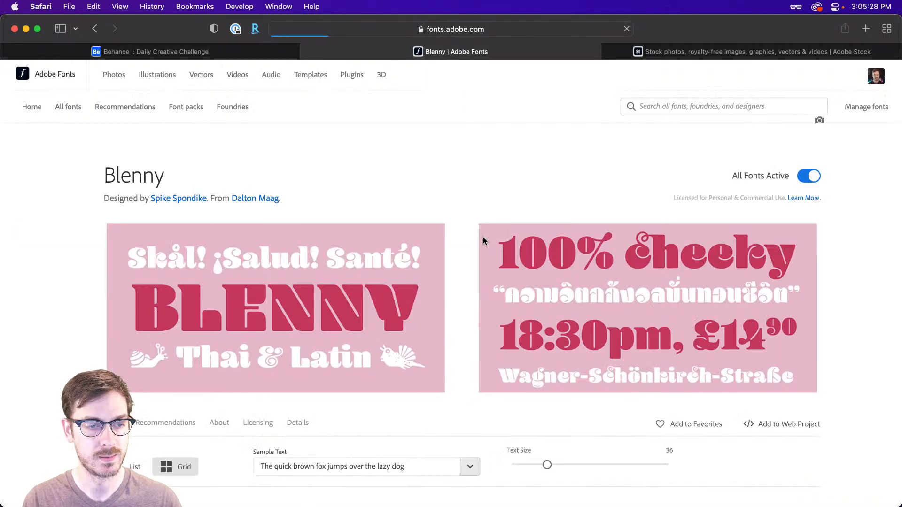
scroll(483, 237, down, 2)
scroll(483, 237, down, 1)
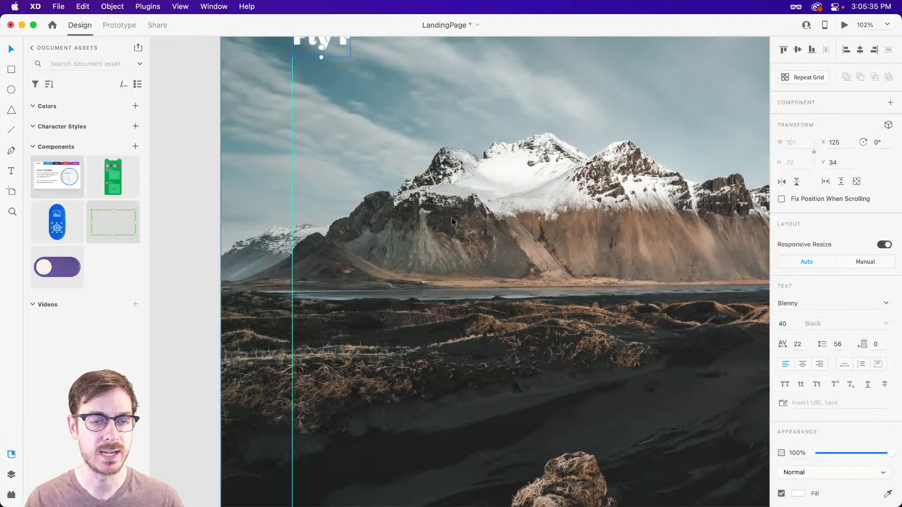
Return to XD and add the navigation text "Explore" to the right of the Fly'r logo, matching the logo's style
scroll(417, 131, up, 5)
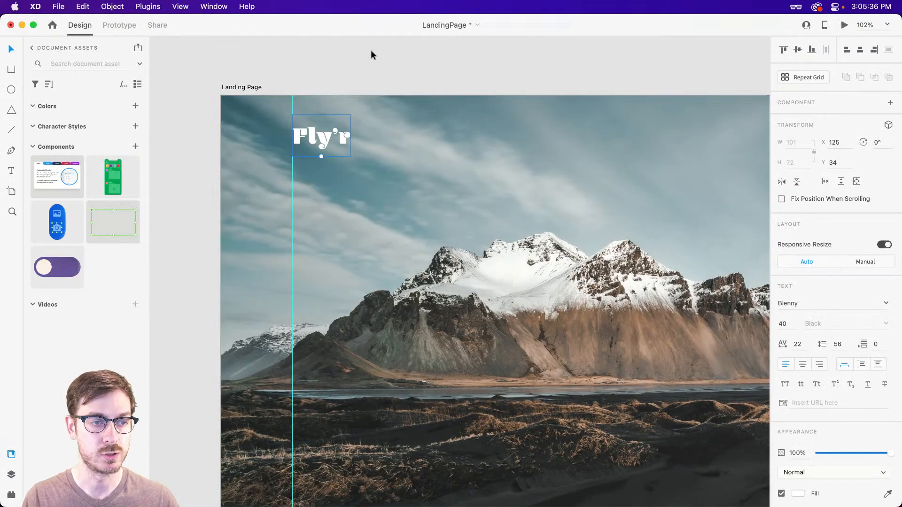
click(371, 55)
click(318, 143)
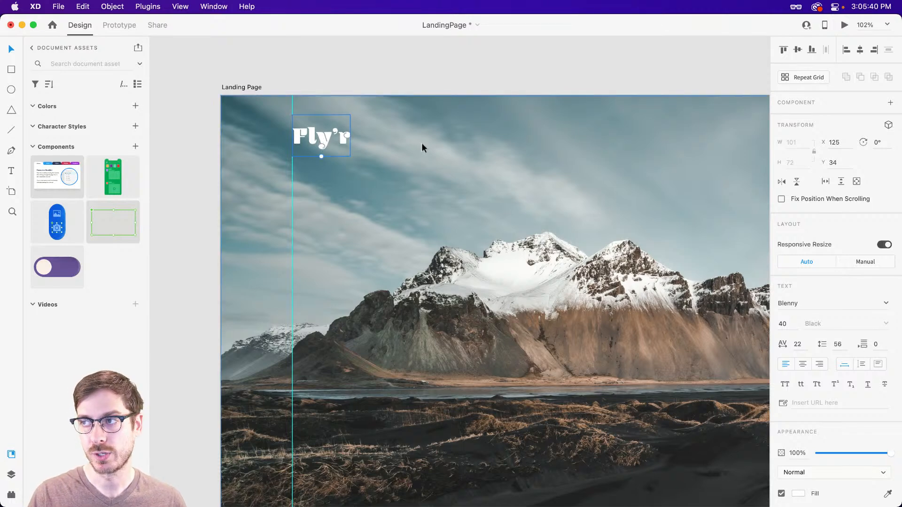
key(t)
click(452, 140)
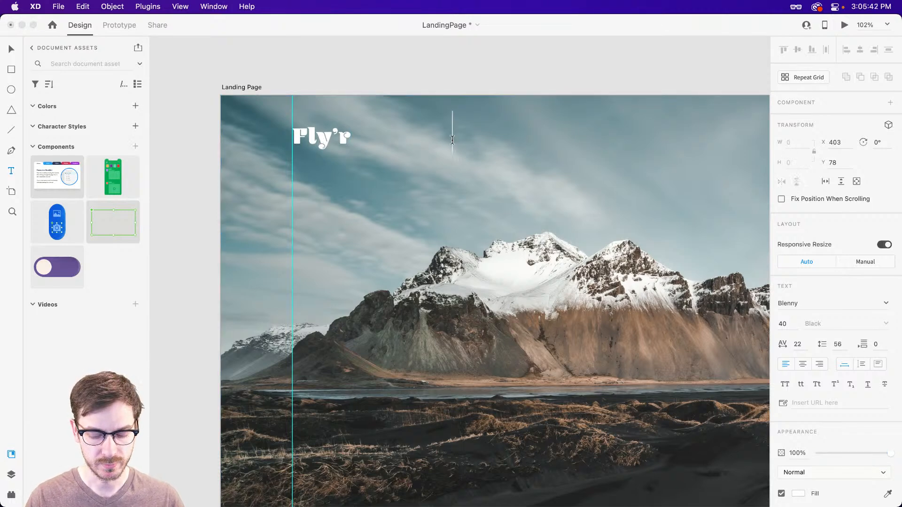
text(Explore)
key(Escape)
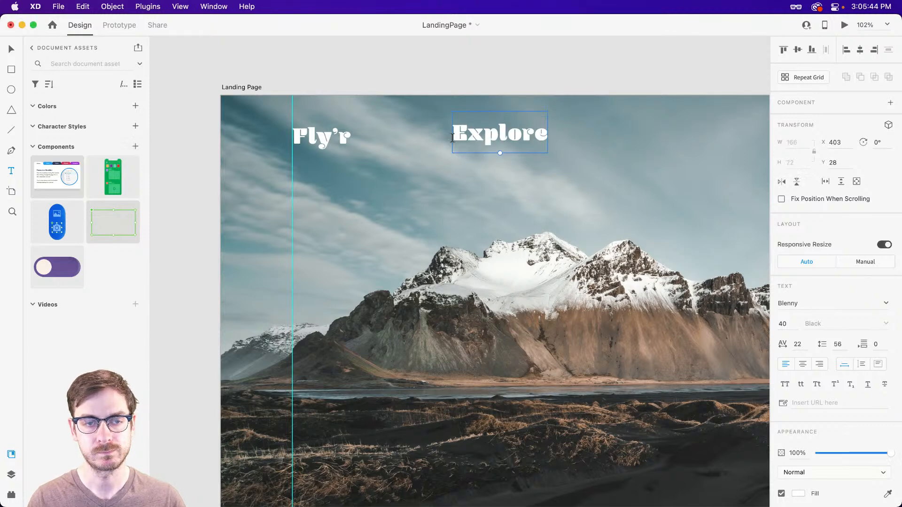
key(v)
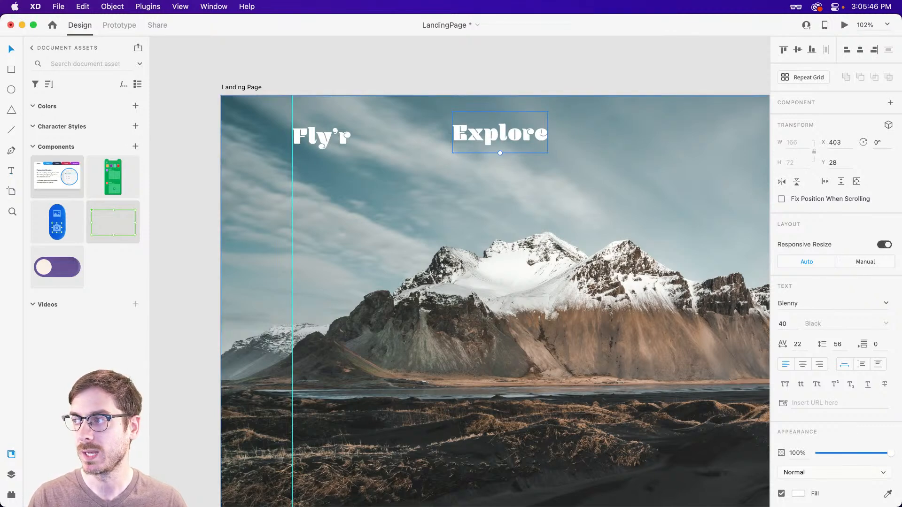
Set the Explore text's size to 24
click(790, 323)
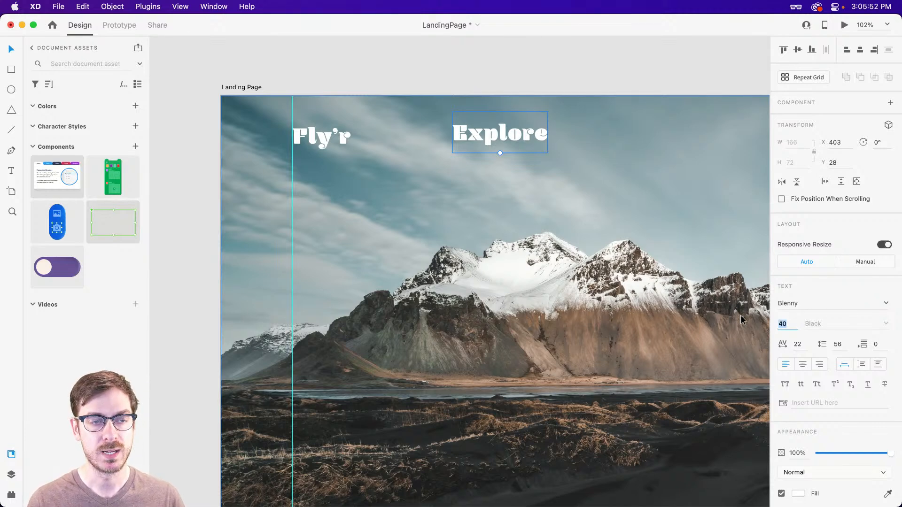
text(24)
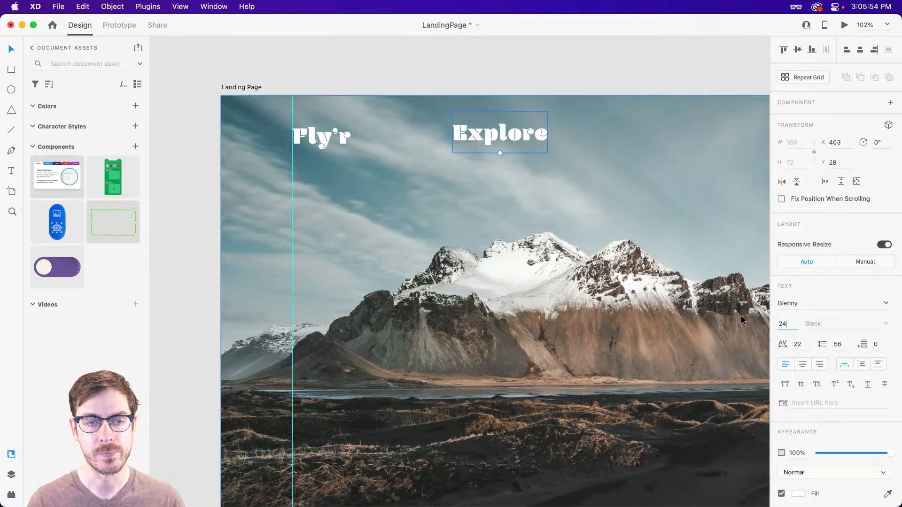
key(Return)
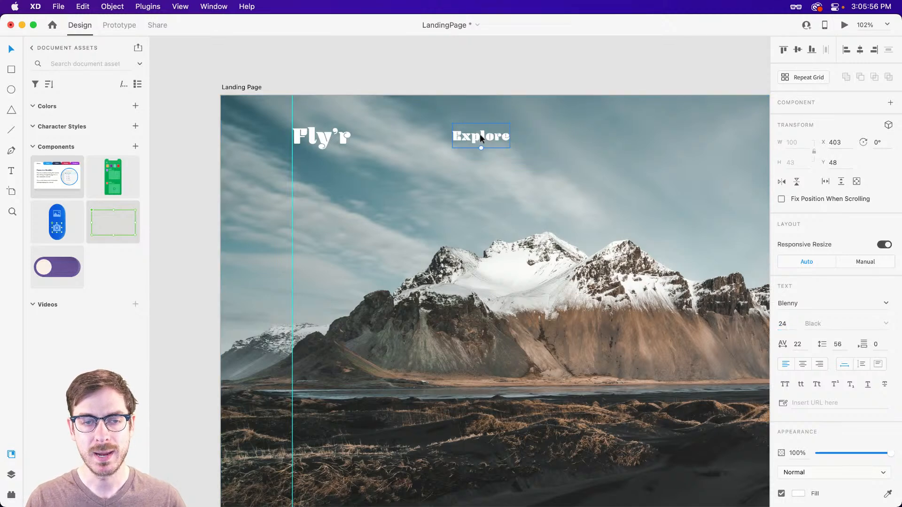
Shift the Explore text slightly right, duplicate it into an evenly spaced row of four, and preview the page
drag(480, 134, 748, 130)
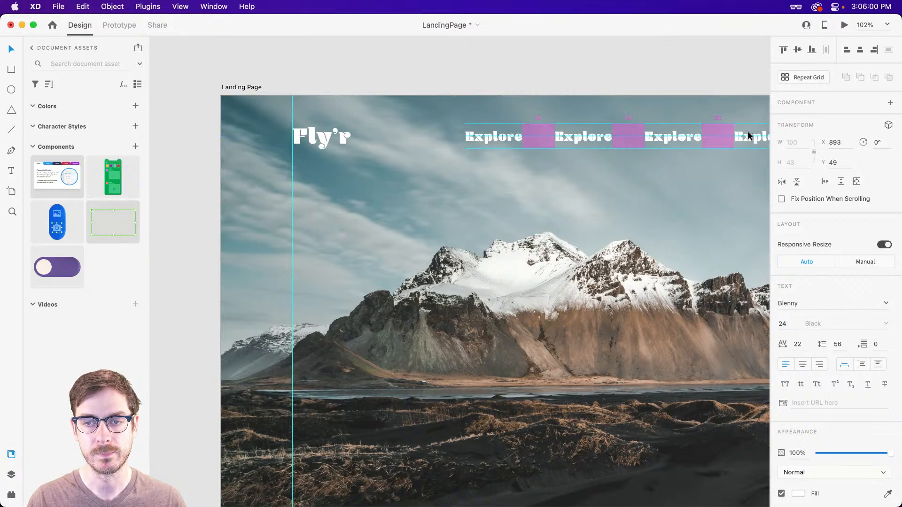
key(super+Return)
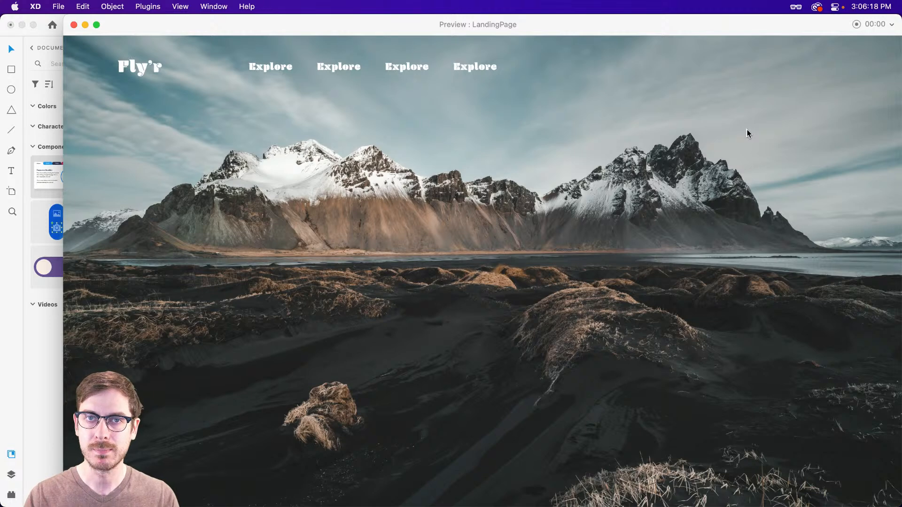
key(super+w)
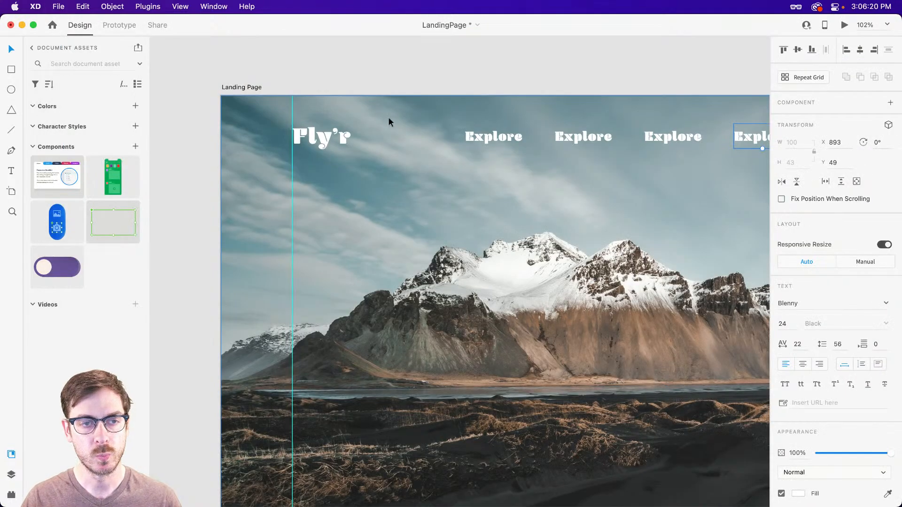
Undo the three Explore duplicates, keeping only the first navigation text
key(super+z)
key(super+z)
key(super+z)
Try Basic Sans as the font of the Explore navigation text
scroll(504, 142, up, 5)
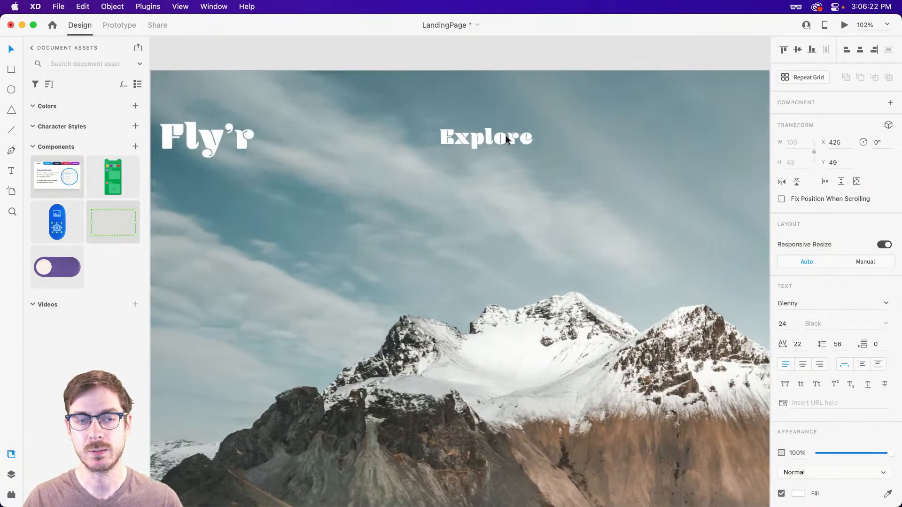
scroll(638, 219, right, 2)
scroll(638, 219, down, 1)
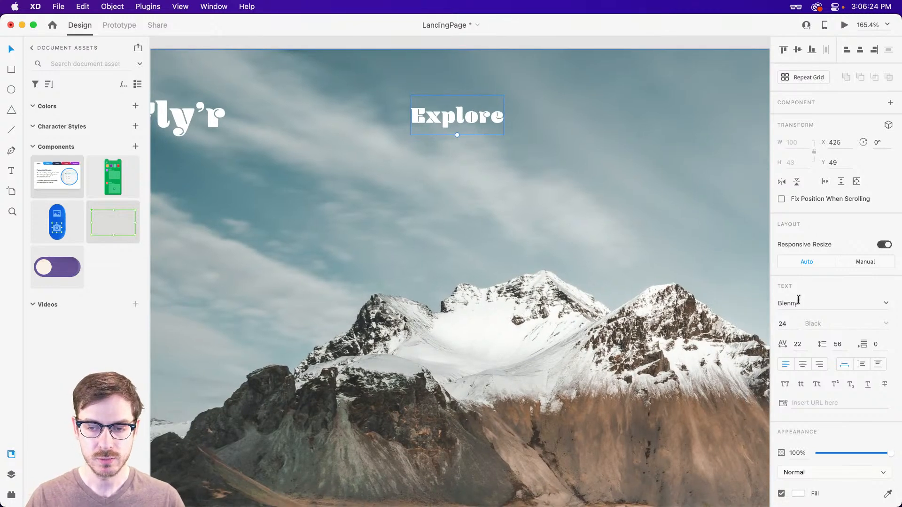
click(798, 303)
text(Basic Sans)
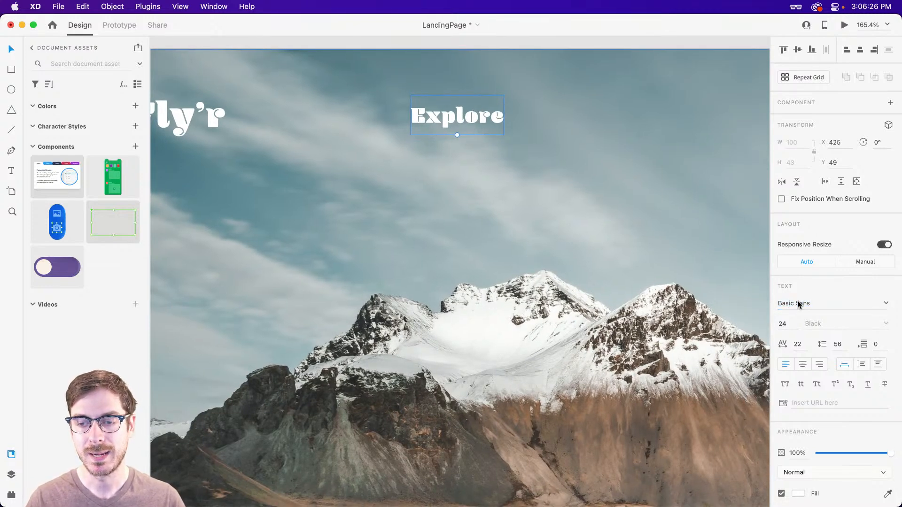
key(Return)
Set the Explore navigation text's font to Astoria
scroll(620, 167, down, 1)
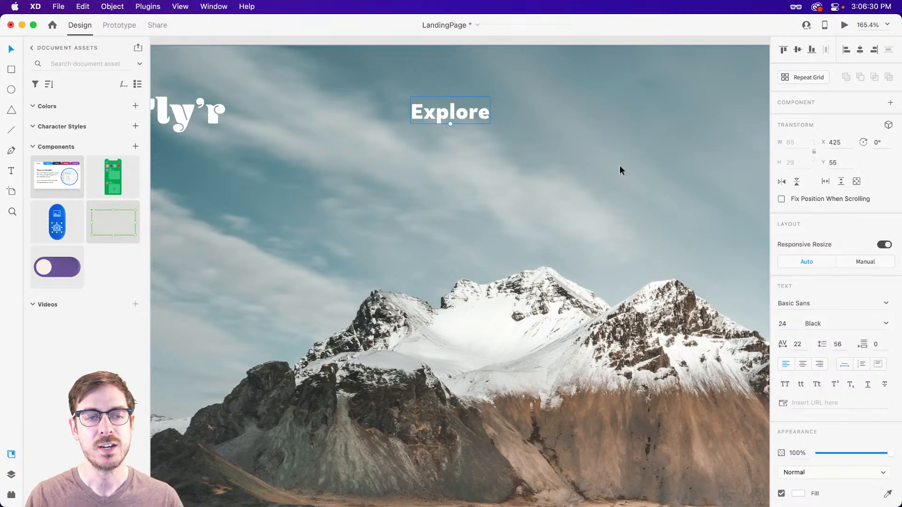
click(821, 309)
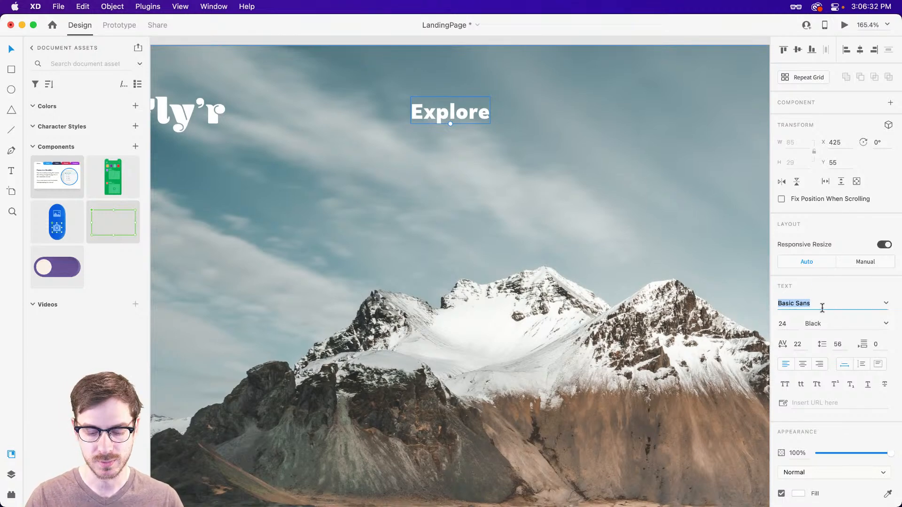
text(Astoria)
key(Return)
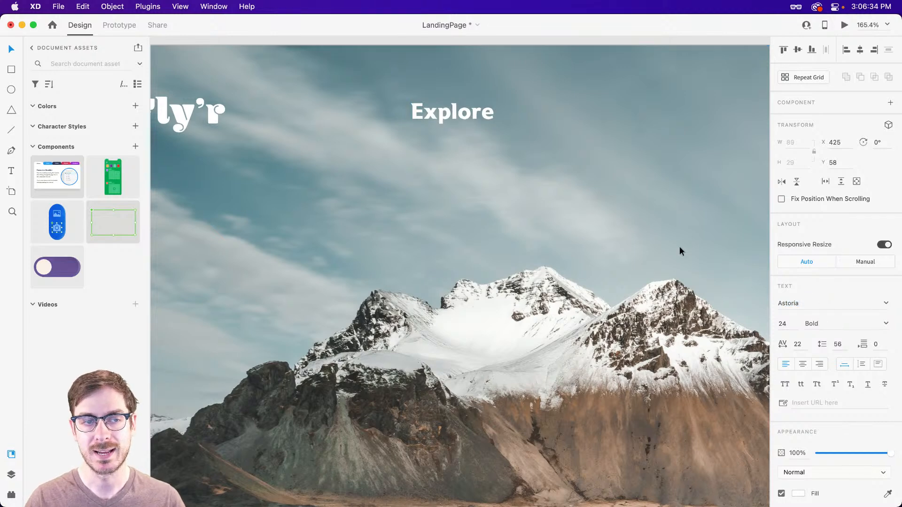
Set the Explore navigation text's font weight to Medium and preview the page
scroll(441, 117, up, 1)
scroll(442, 117, up, 5)
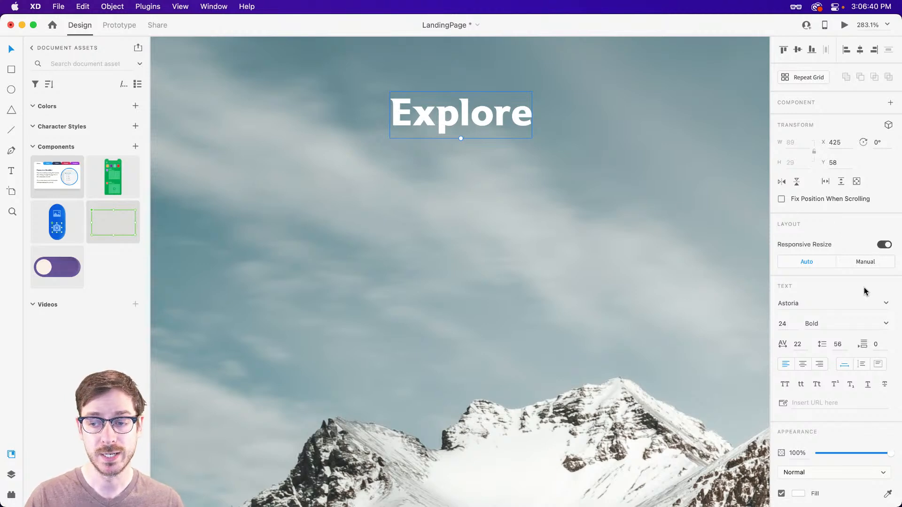
key(super+Return)
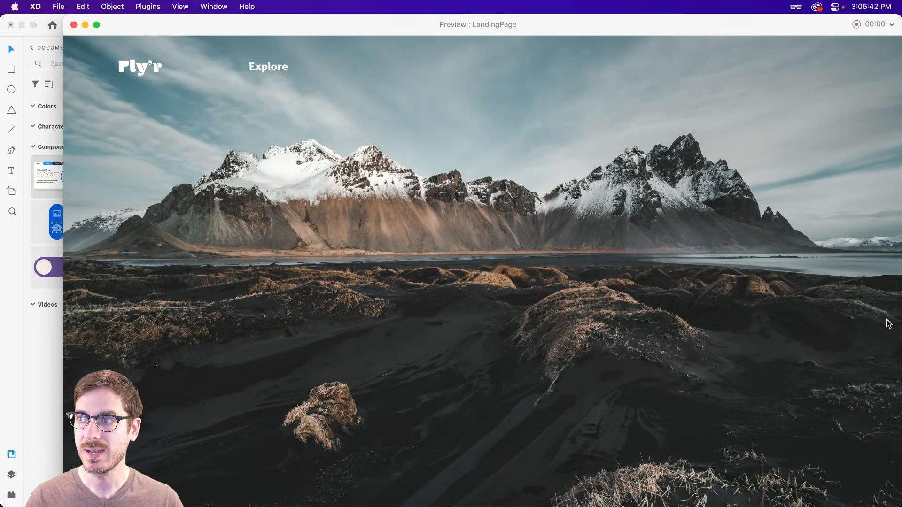
key(super+w)
click(886, 324)
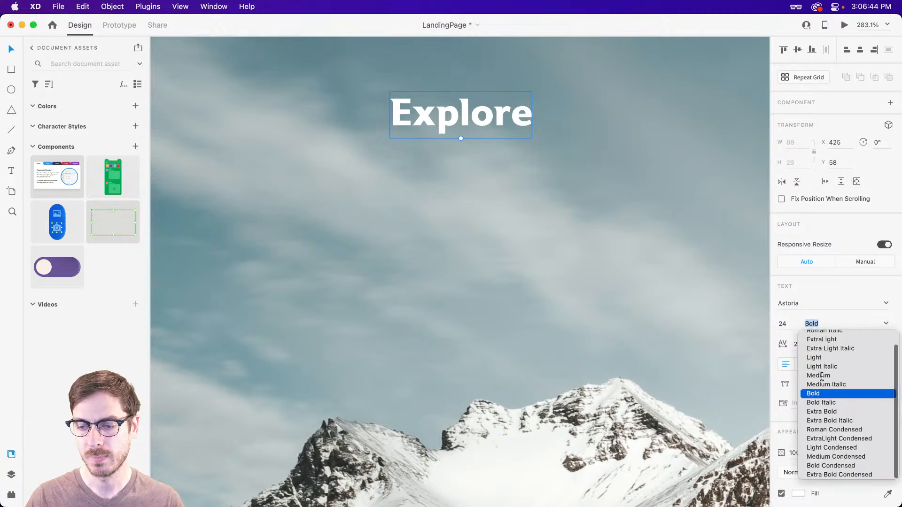
click(822, 376)
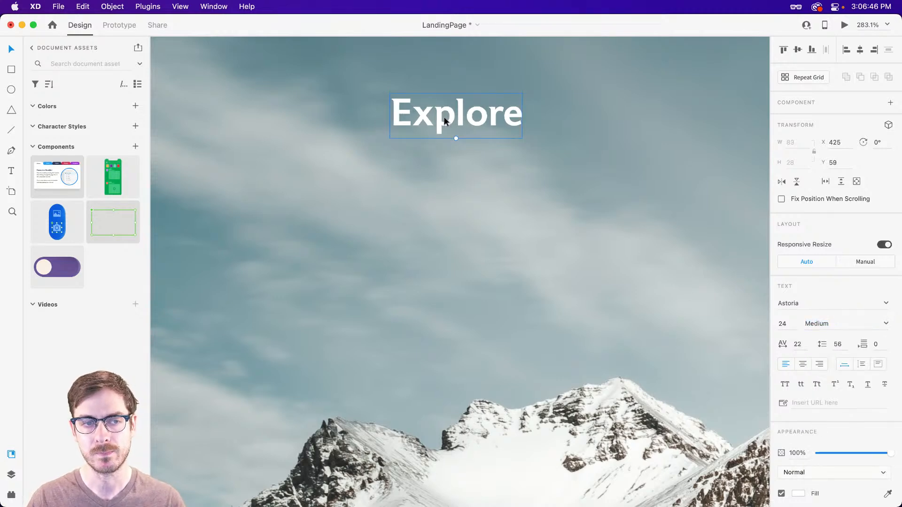
key(super+Return)
key(super+w)
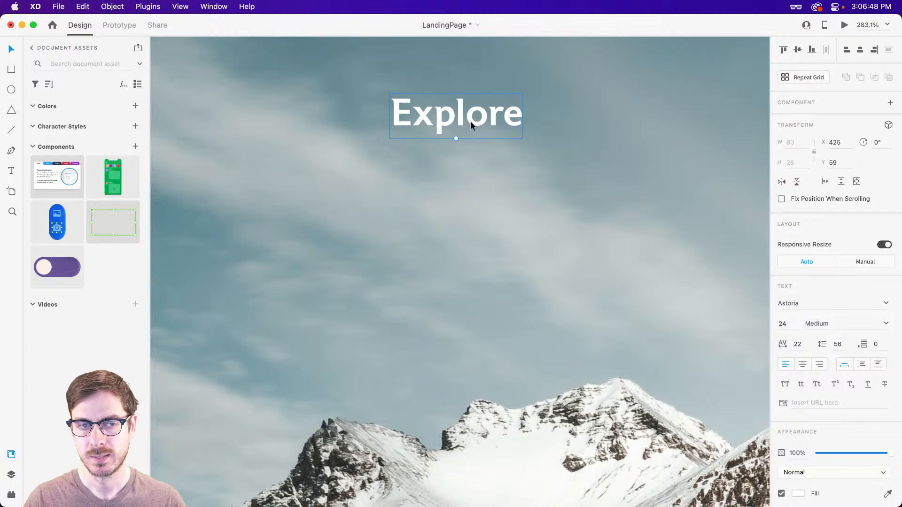
Duplicate the Explore text beside the original and set the copy's font to Basic Sans for comparison
drag(459, 134, 615, 104)
click(815, 303)
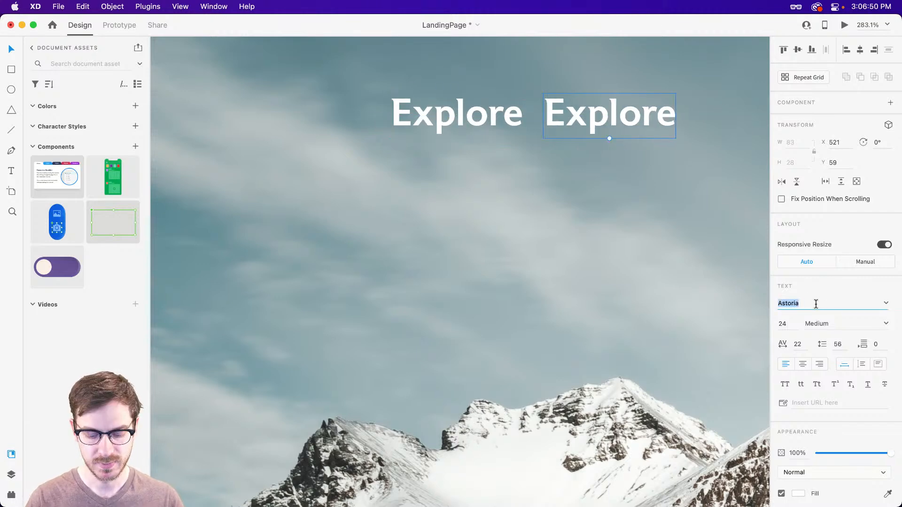
text(Basic Sans)
key(Return)
drag(595, 120, 614, 120)
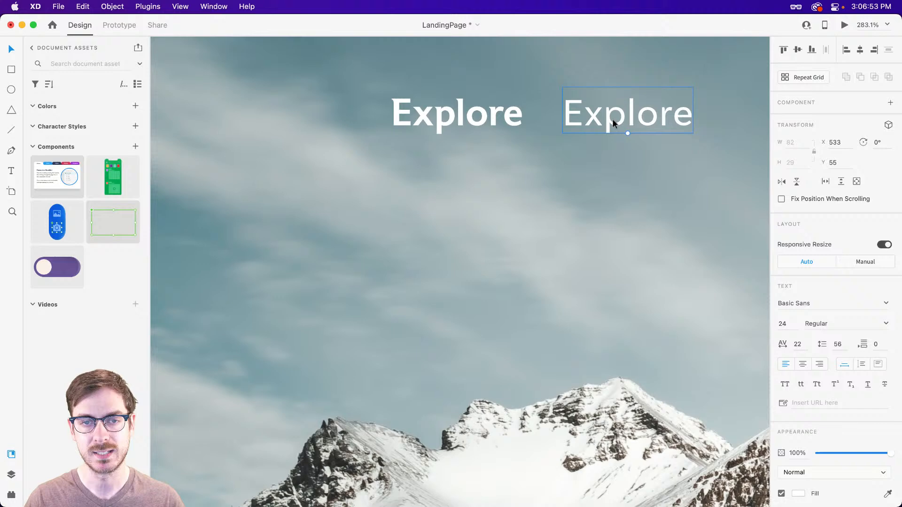
Try SemiBold on the Basic Sans copy, move it closer to the original, and delete the copy
click(885, 324)
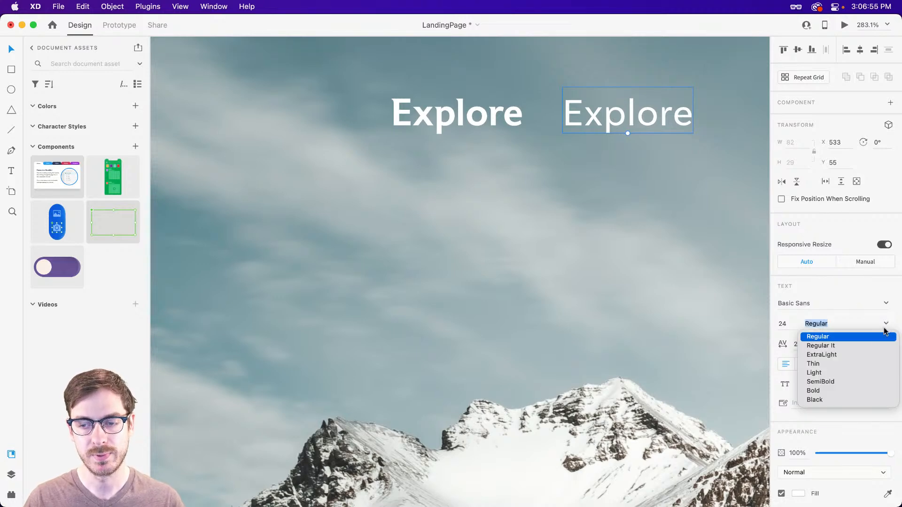
click(822, 381)
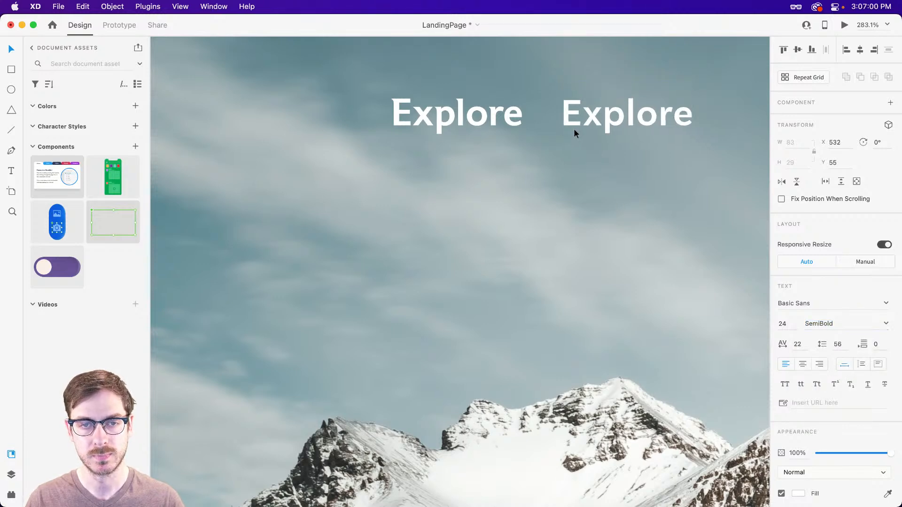
drag(574, 128, 568, 129)
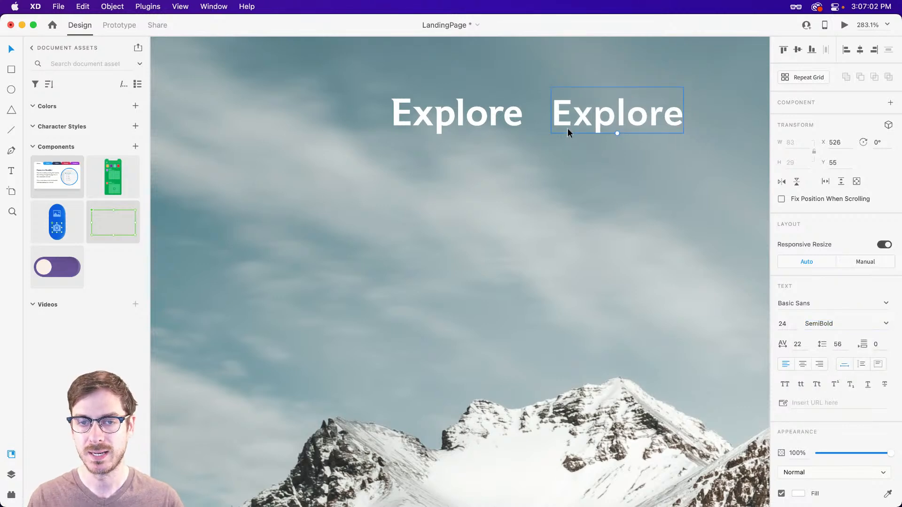
key(BackSpace)
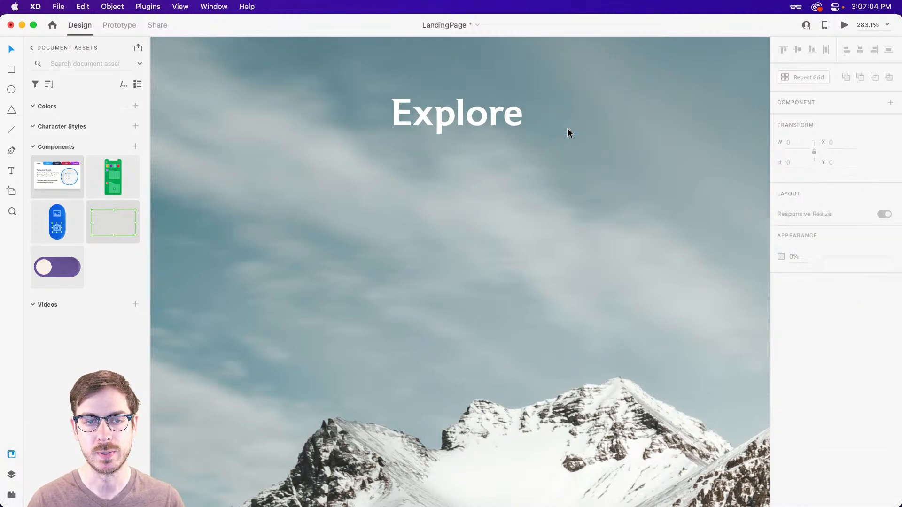
Move the Explore text slightly left to an X position of 407
scroll(536, 136, down, 3)
drag(487, 122, 472, 122)
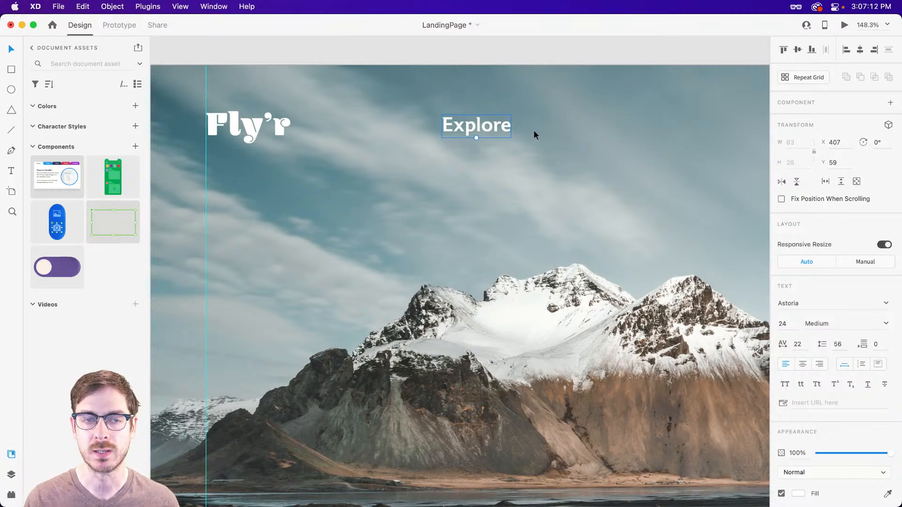
scroll(610, 144, right, 5)
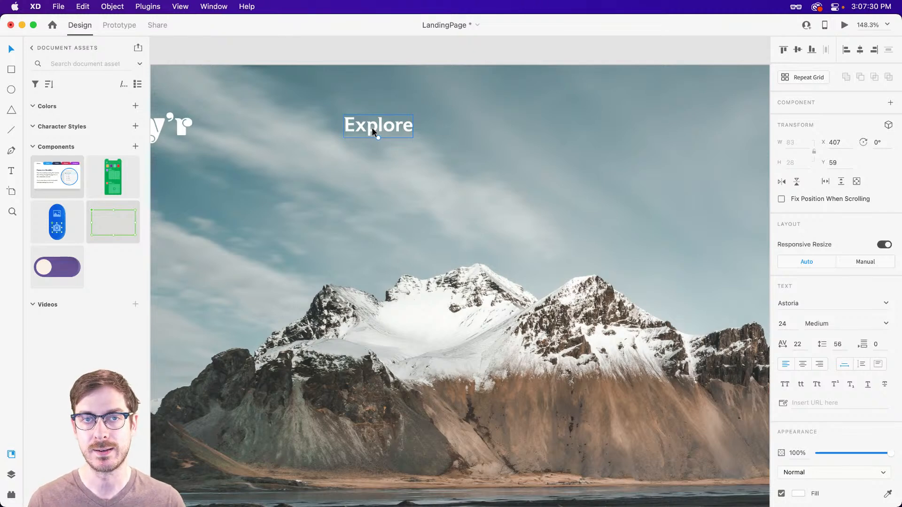
Group the Explore text on its own and name the group Links
key(super+y)
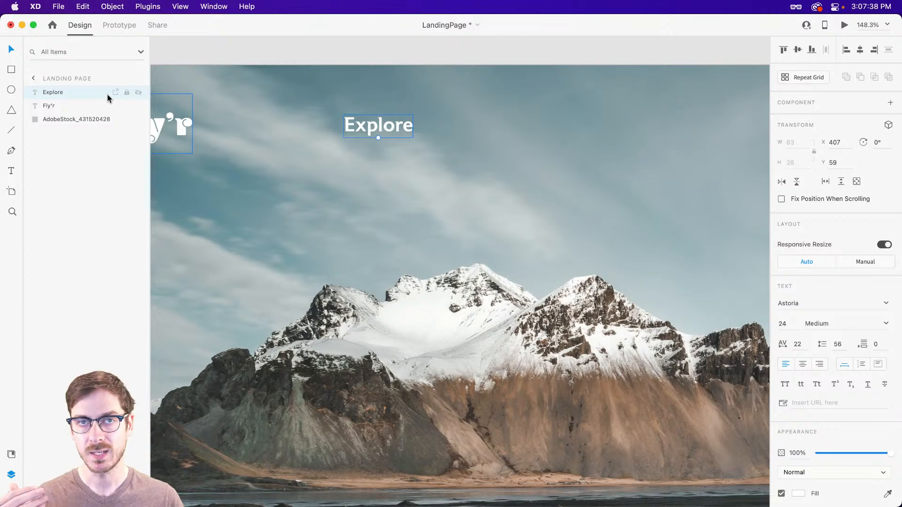
key(super+g)
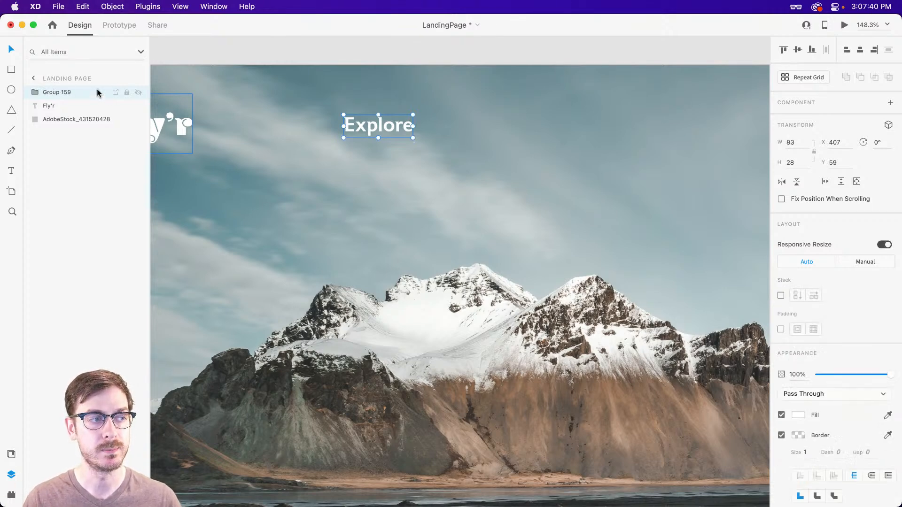
double_click(48, 92)
text(Li)
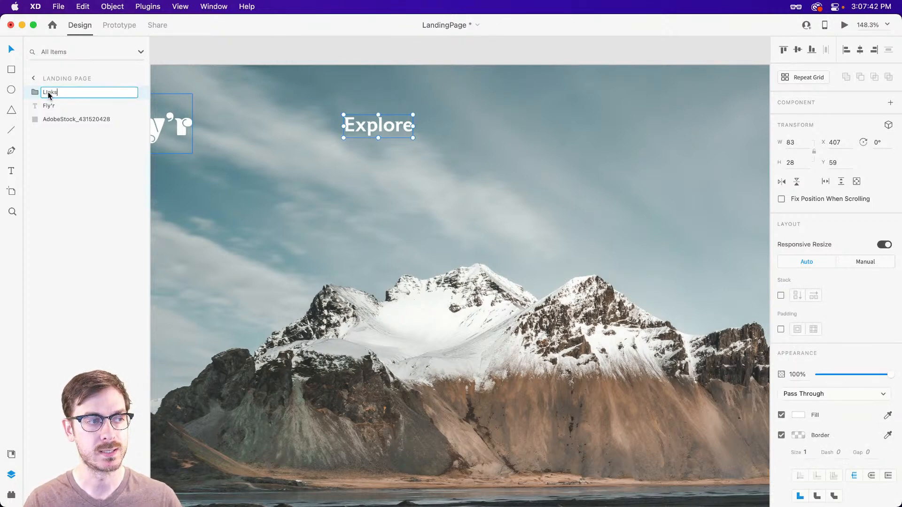
text(nks)
key(Return)
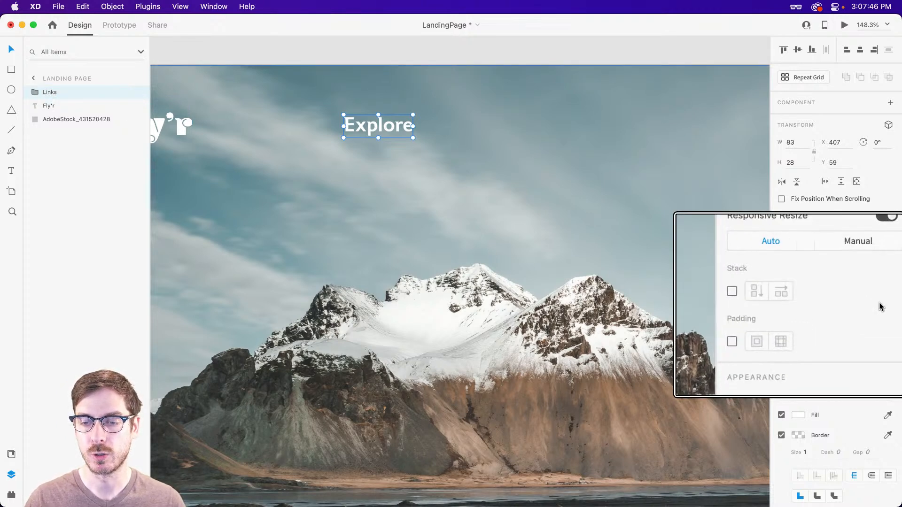
Make the Links group a horizontal stack and duplicate Explore into a row of five links
click(732, 291)
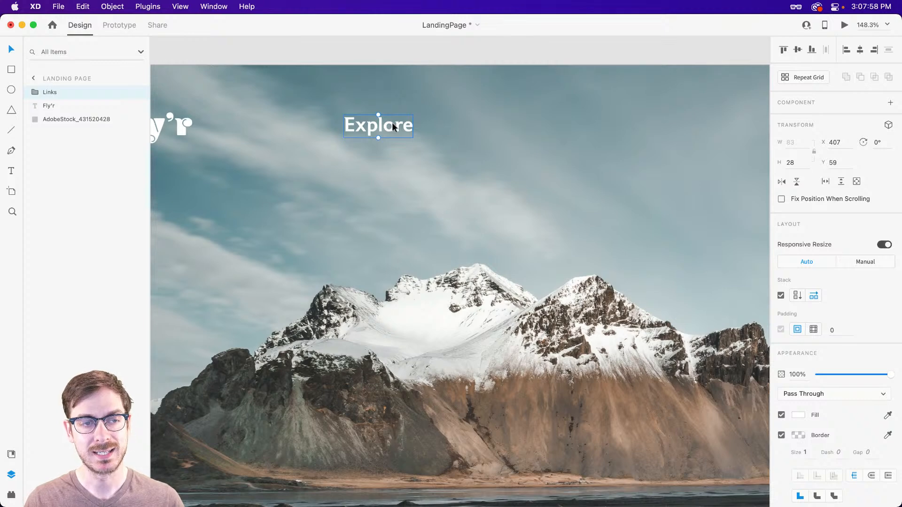
key(super+d)
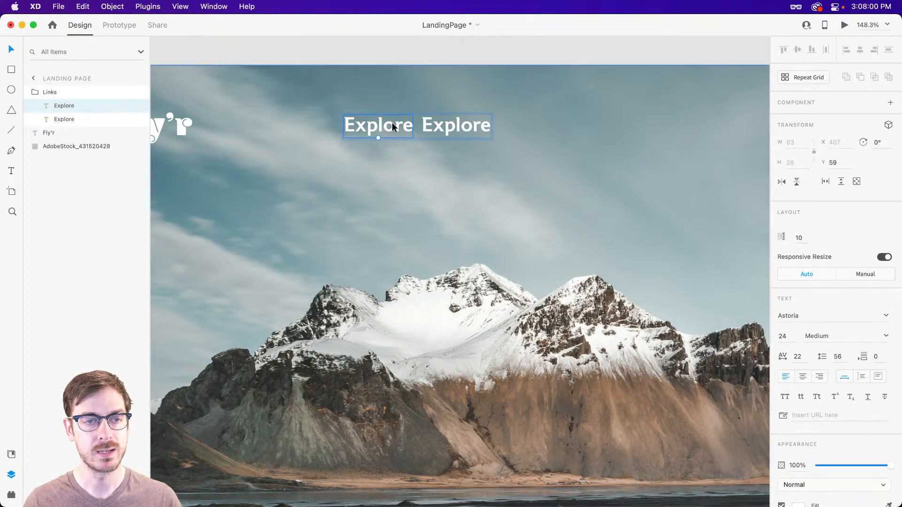
key(super+d)
key(super+d)
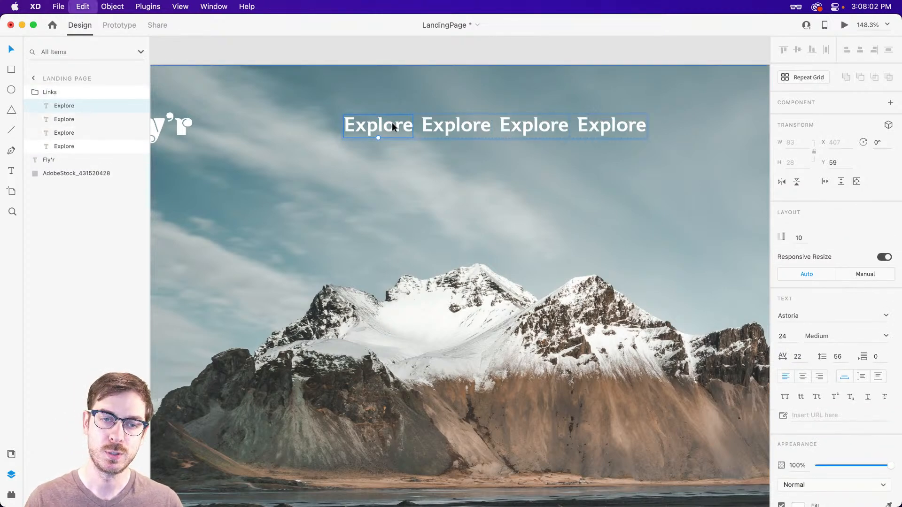
key(super+d)
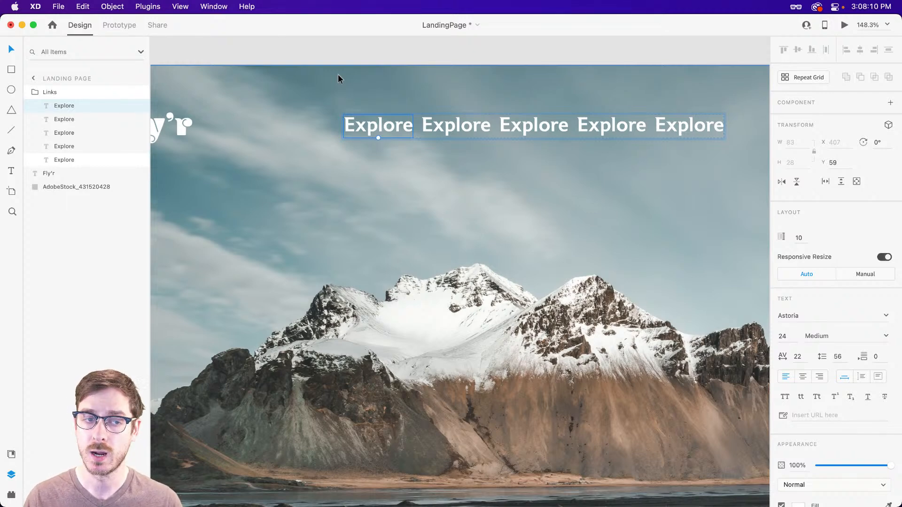
Set the spacing between the items of the Links stack to 72
key(Escape)
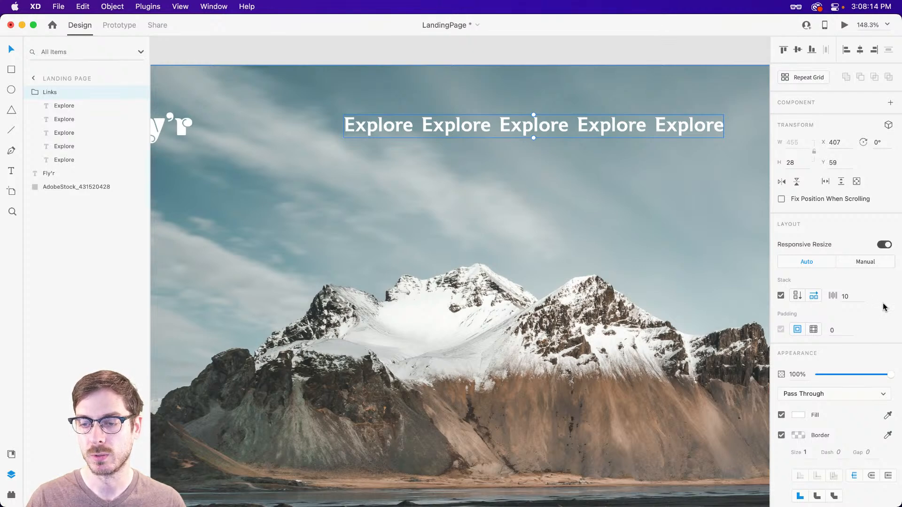
scroll(858, 294, down, 1)
click(853, 288)
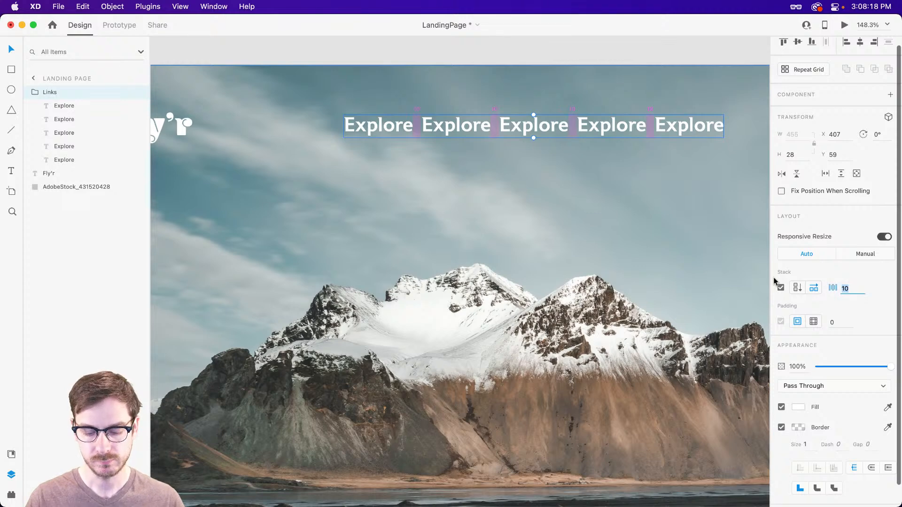
text(72)
key(Return)
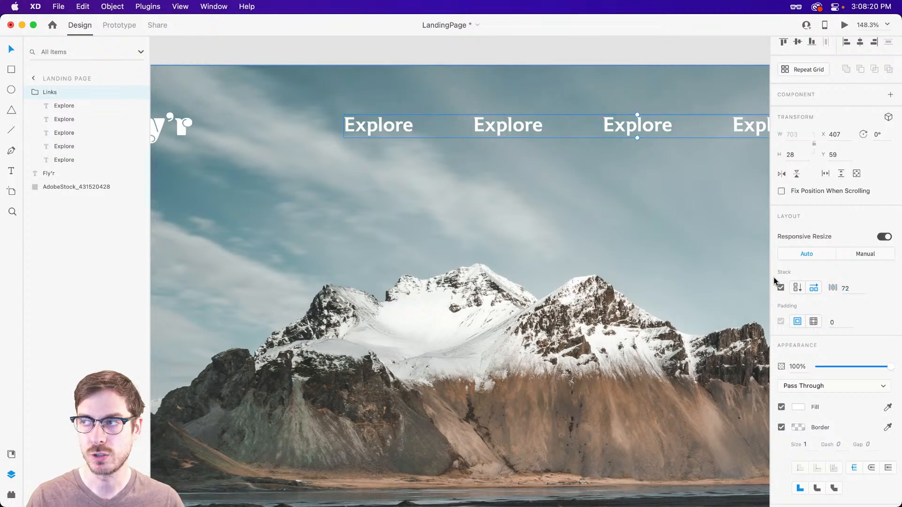
Increase the spacing between the items of the Links stack to 102
click(847, 289)
key(shift+Up)
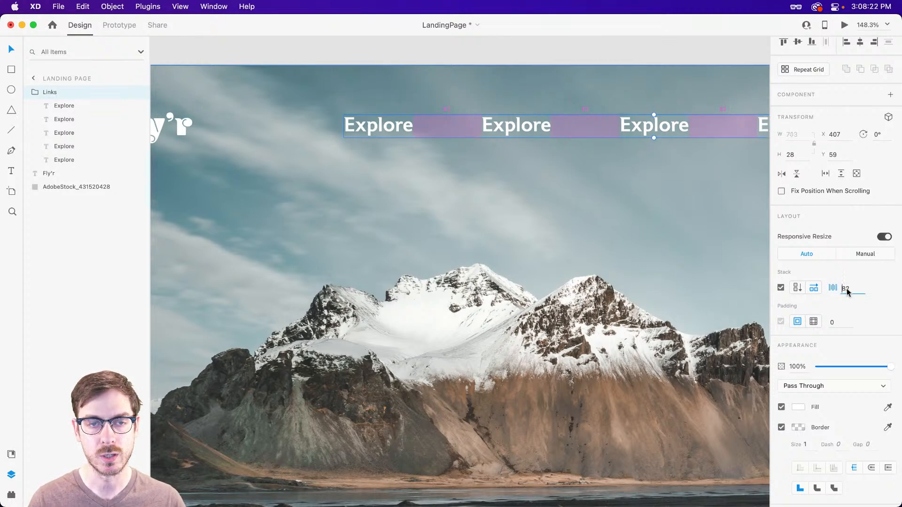
key(shift+Up)
key(shift+Up)
key(shift+Down)
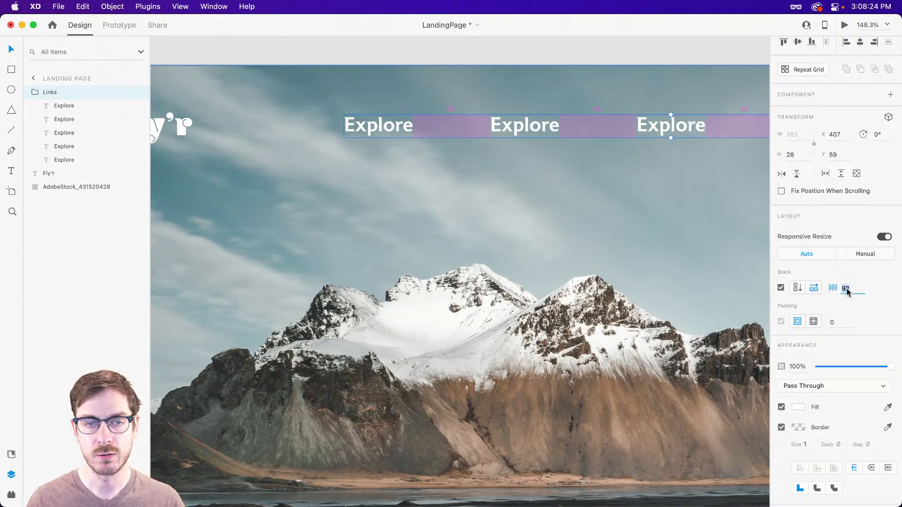
key(shift+Up)
key(shift+Down)
key(shift+Up)
key(Return)
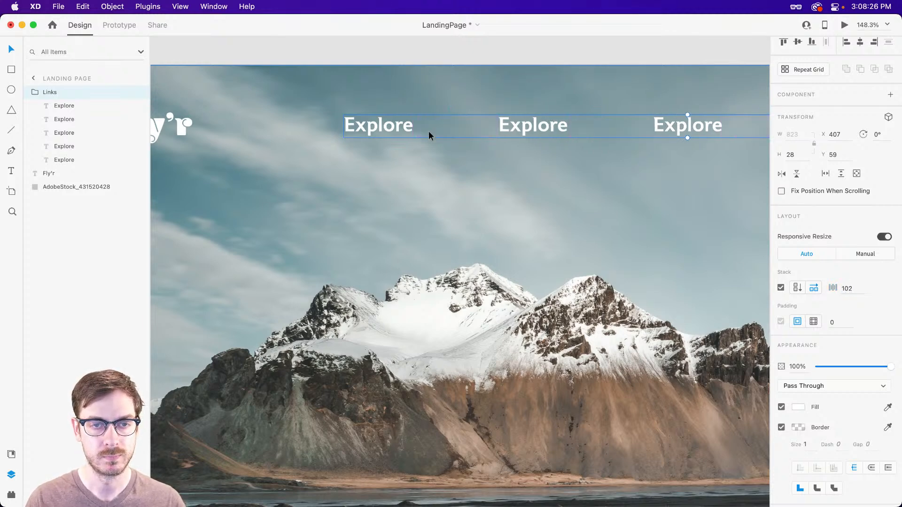
Change the second navigation link's text to Destinations
scroll(429, 131, right, 5)
double_click(367, 127)
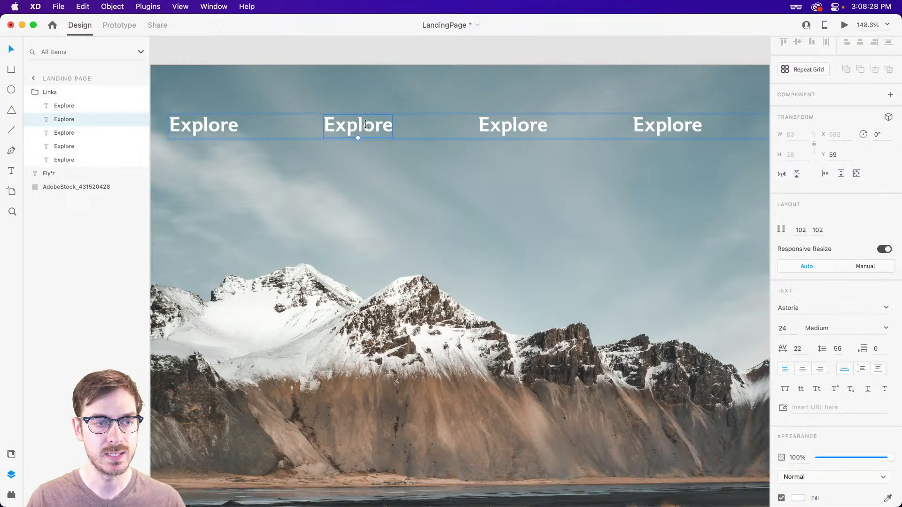
double_click(365, 125)
text(Des)
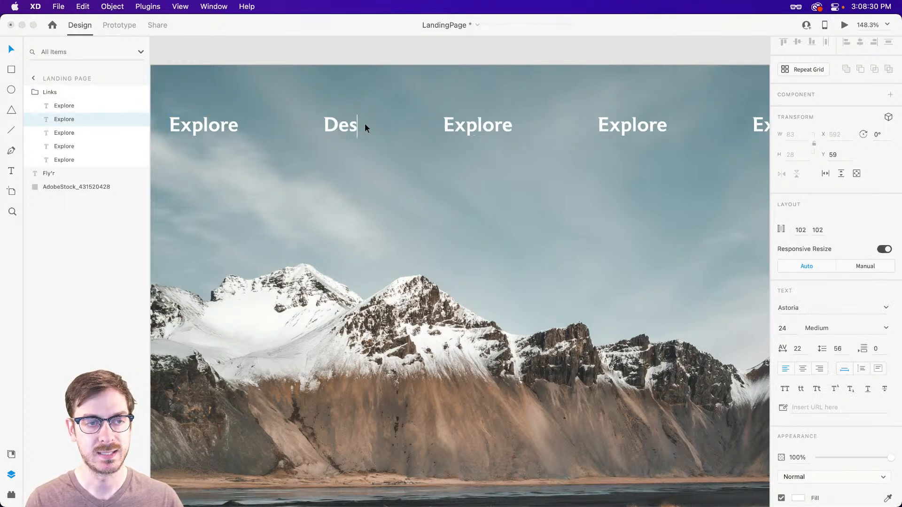
text(tinations)
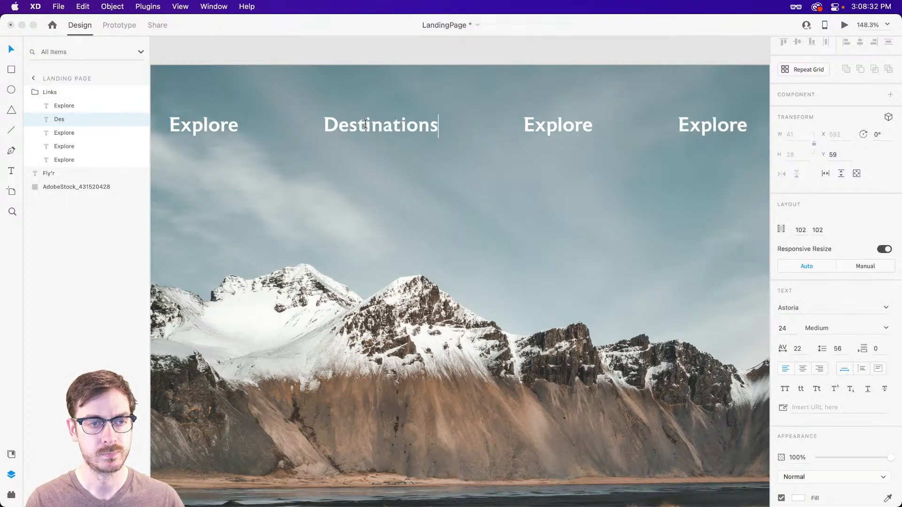
key(Escape)
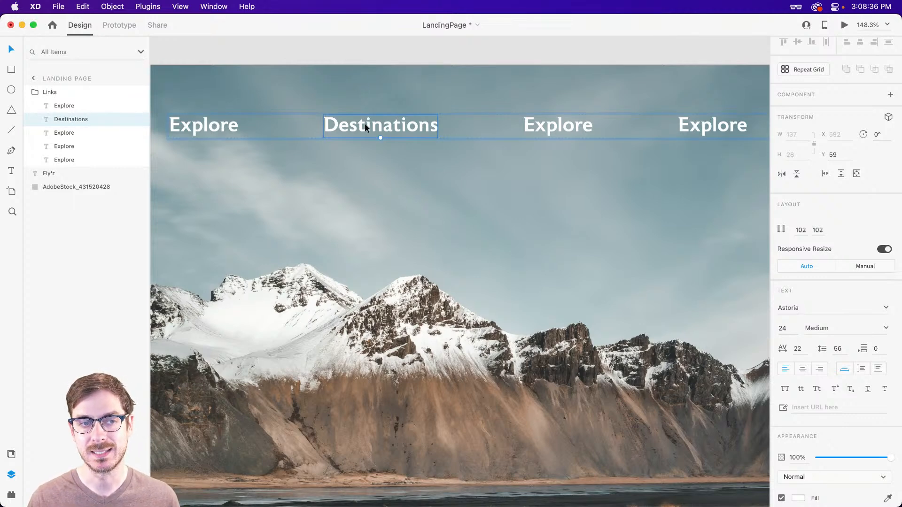
Change the third navigation link's text to Packages
scroll(560, 143, right, 5)
click(442, 126)
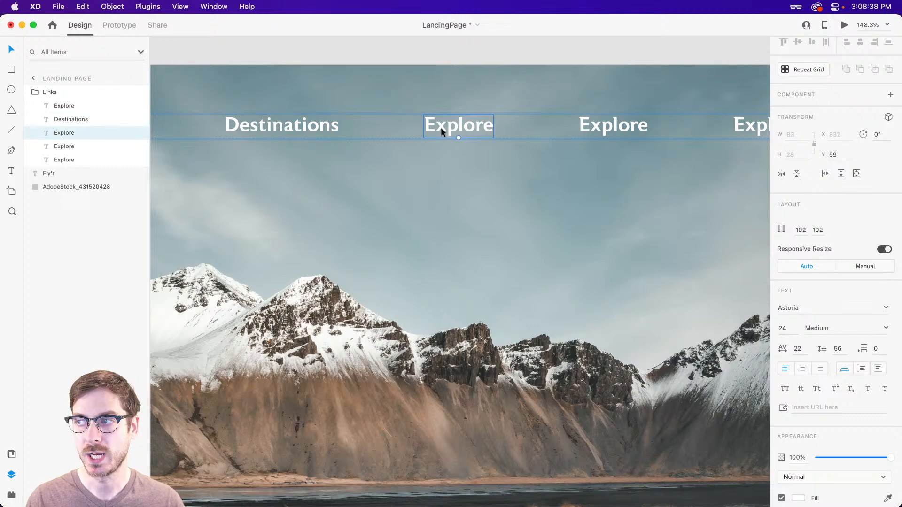
double_click(441, 128)
text(Packages)
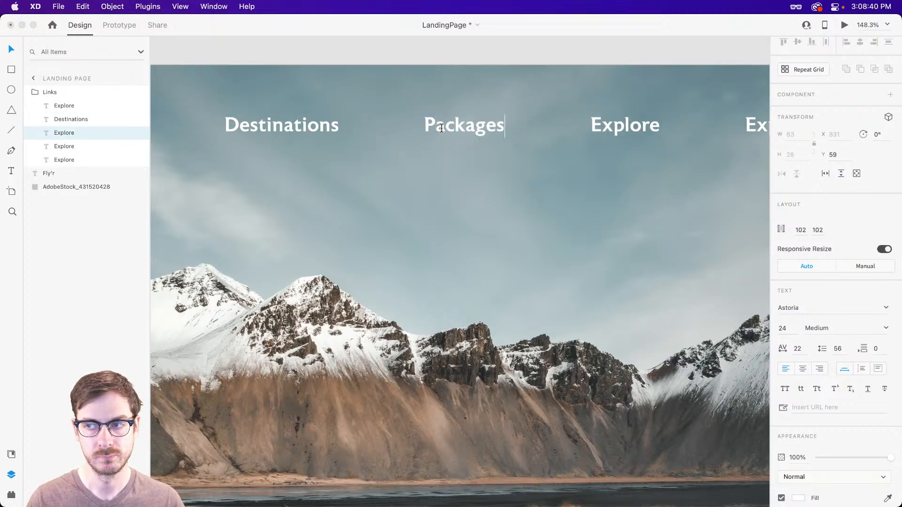
key(Escape)
Change the fourth navigation link's text to Flights
scroll(441, 128, right, 8)
double_click(478, 130)
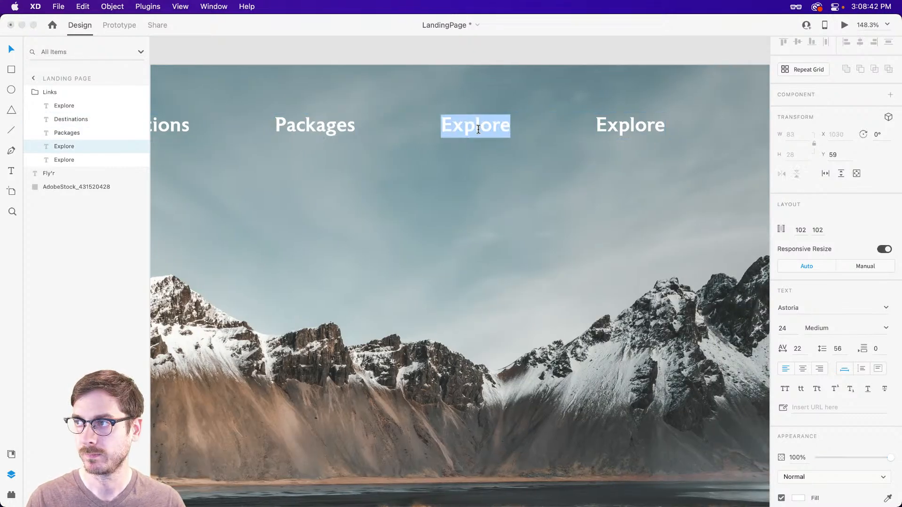
text(Flights)
key(Escape)
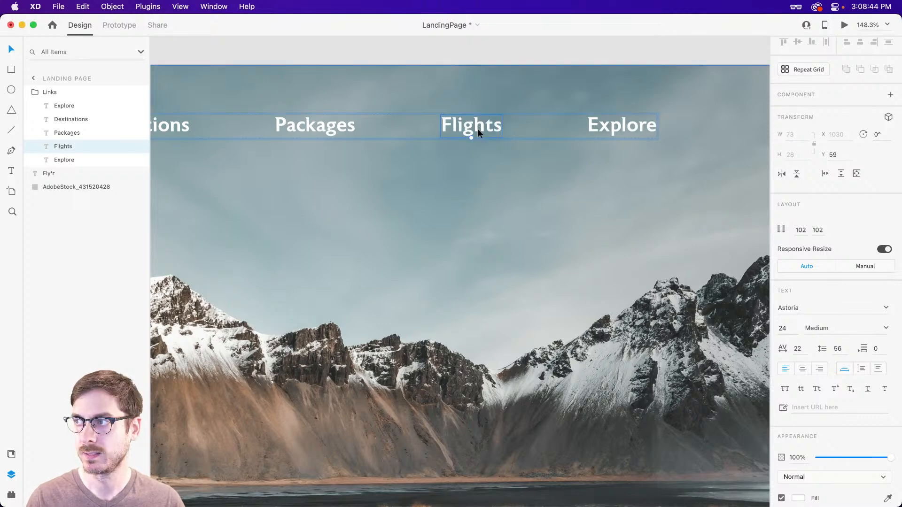
Change the fifth navigation link's text to Reviews
double_click(622, 118)
text(Reviews)
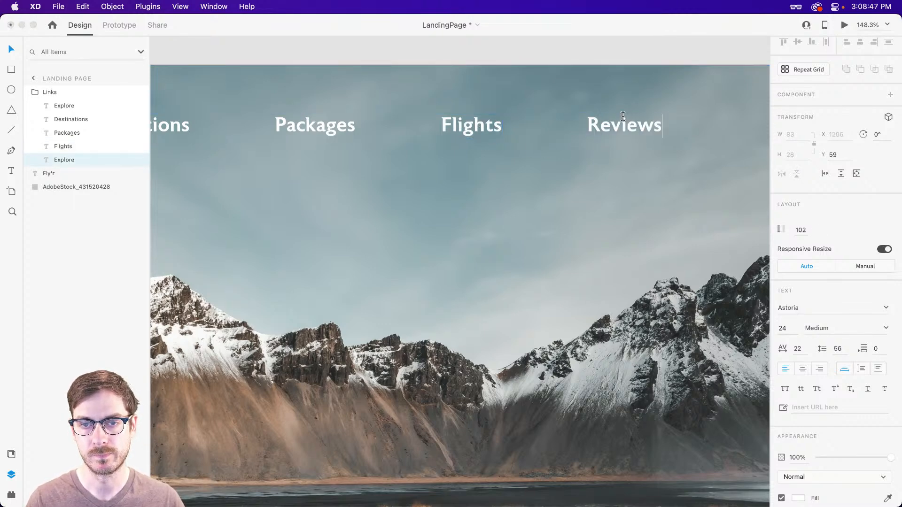
key(Escape)
Move the Links stack horizontally to the centre of the artboard, at X 517 and Y 56
scroll(540, 193, down, 5)
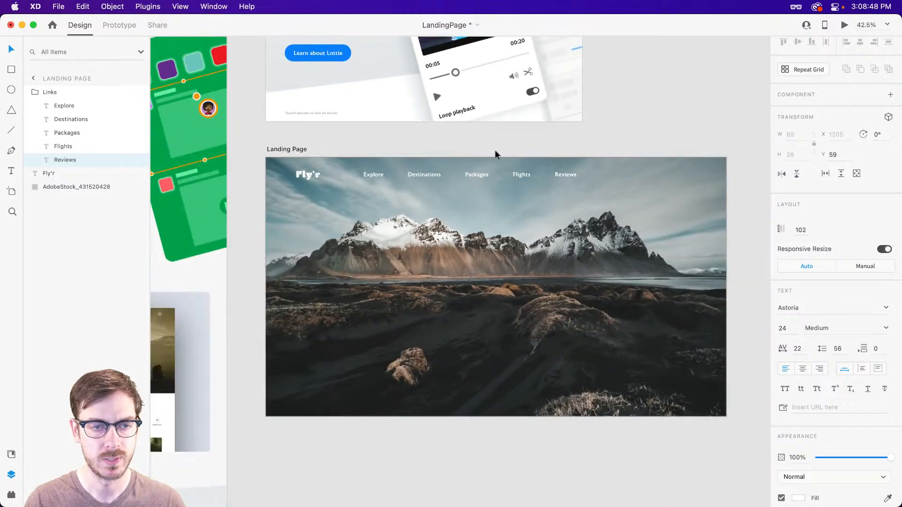
click(422, 139)
drag(429, 177, 454, 173)
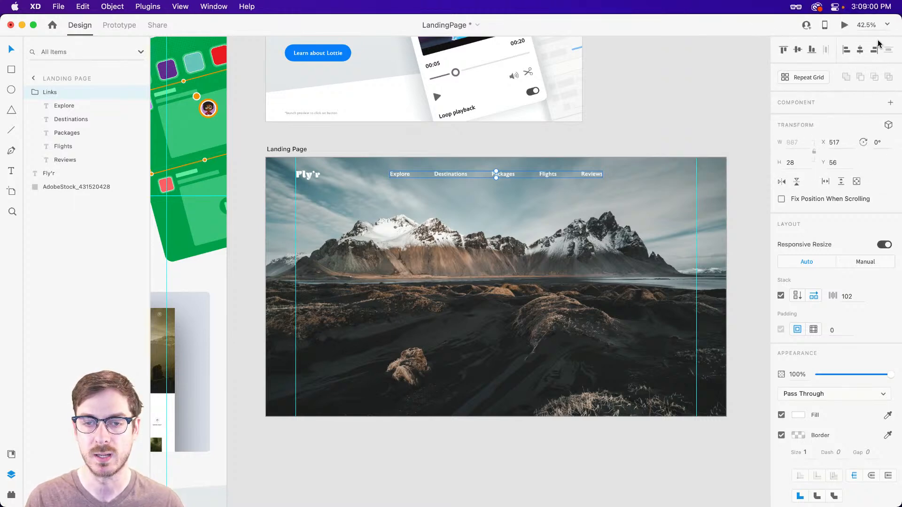
Find the Feather search icon with the Icons 4 Design plugin and insert it into the header
scroll(717, 178, up, 5)
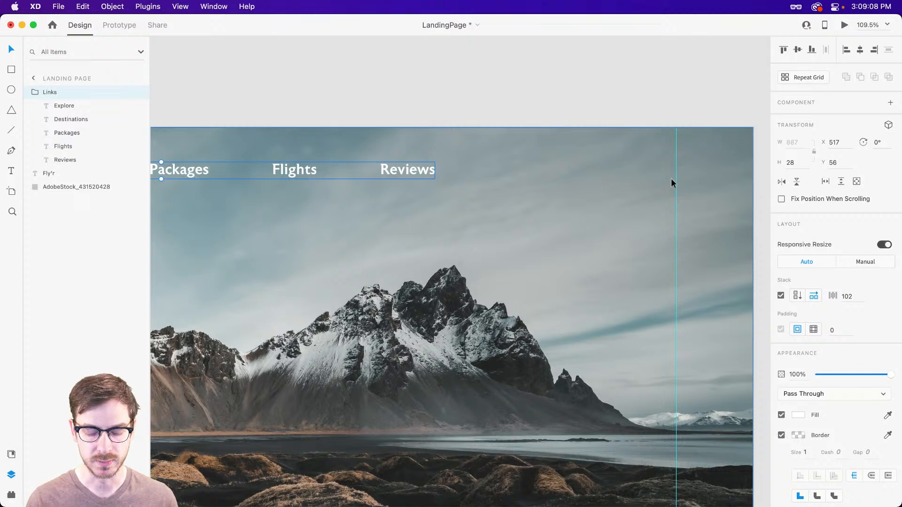
click(11, 495)
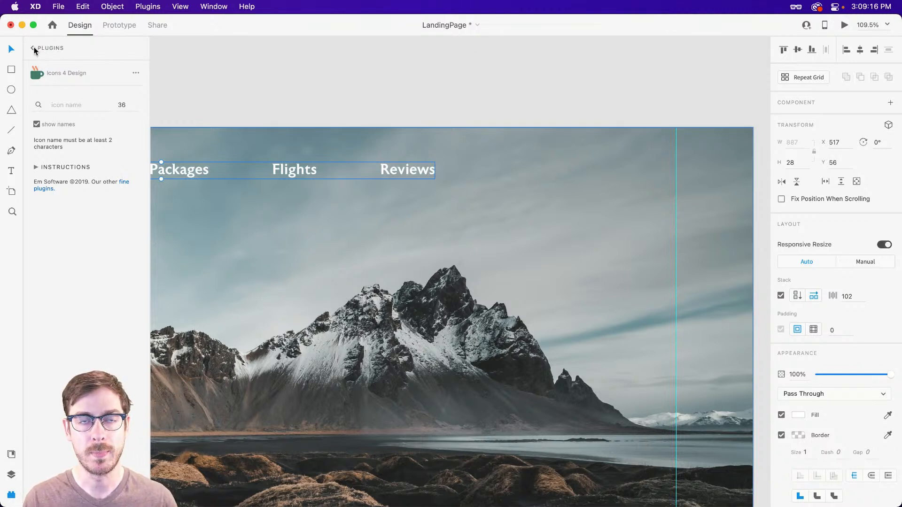
click(66, 102)
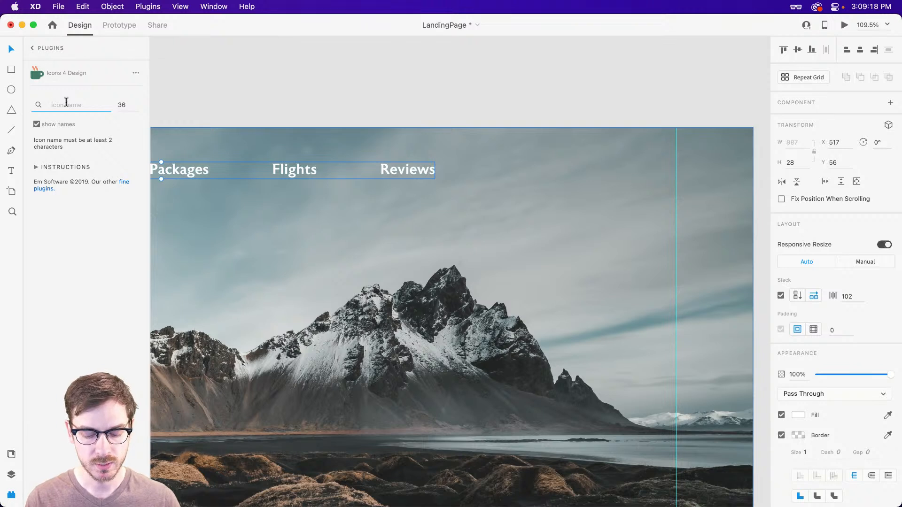
text(search)
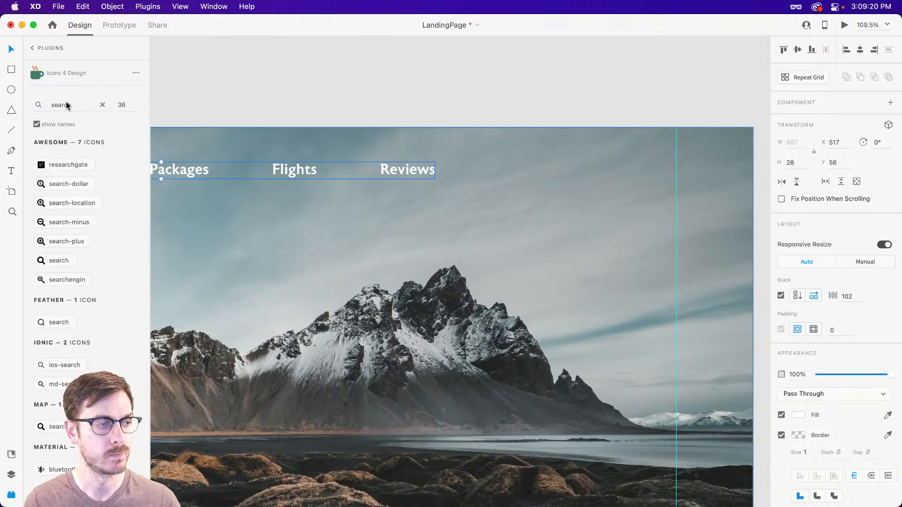
scroll(88, 251, down, 5)
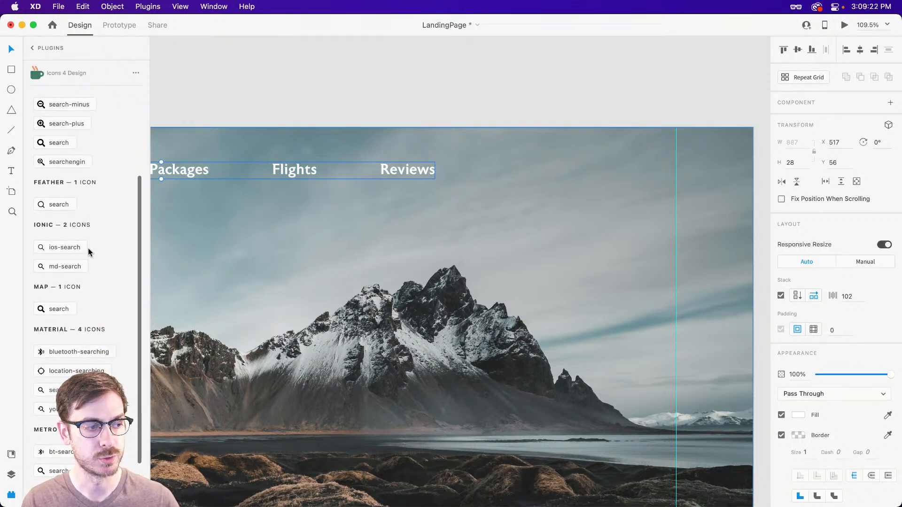
click(60, 203)
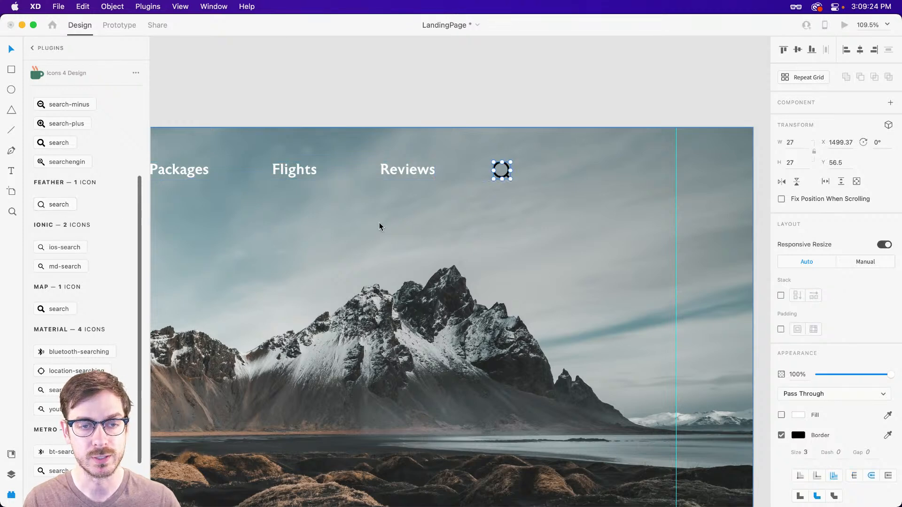
Shrink the search icon to about 20 × 20 near the right-hand guide and make its border white
drag(510, 171, 641, 156)
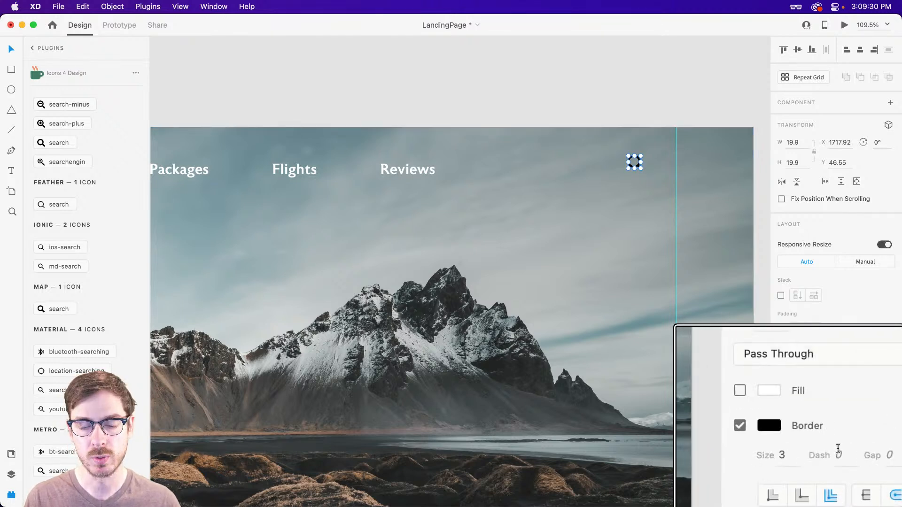
click(800, 437)
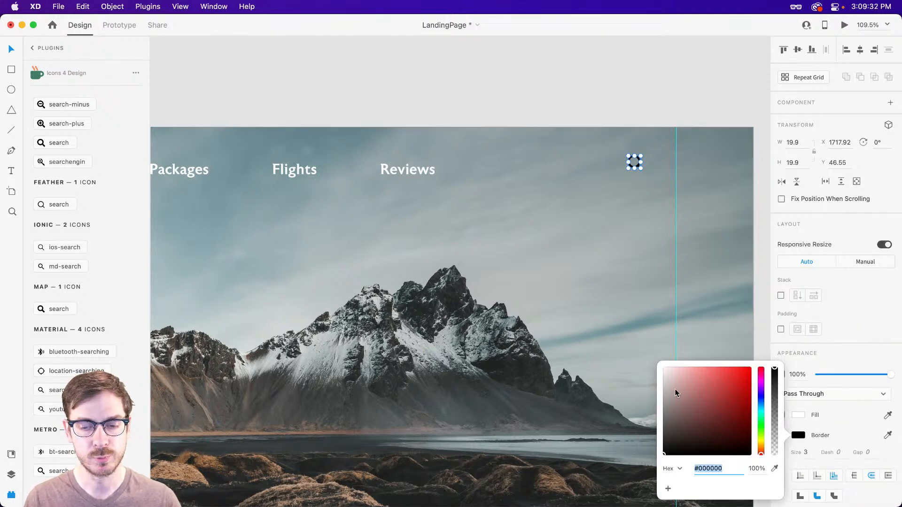
drag(675, 390, 667, 303)
click(849, 220)
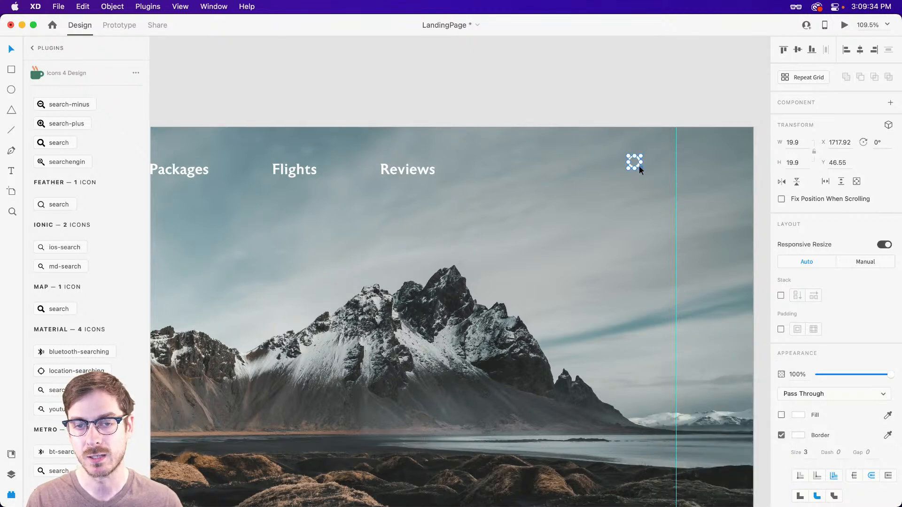
Move the search icon level with the navigation links, to about X 1732 and Y 56
mouse_move(638, 165)
mouse_down()
mouse_move(664, 170)
mouse_move(646, 169)
mouse_up()
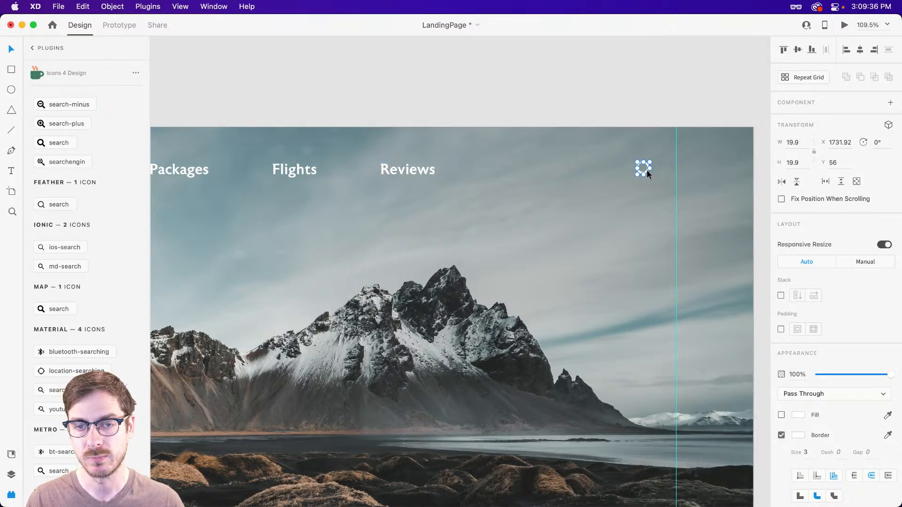
key(super+Return)
key(super+w)
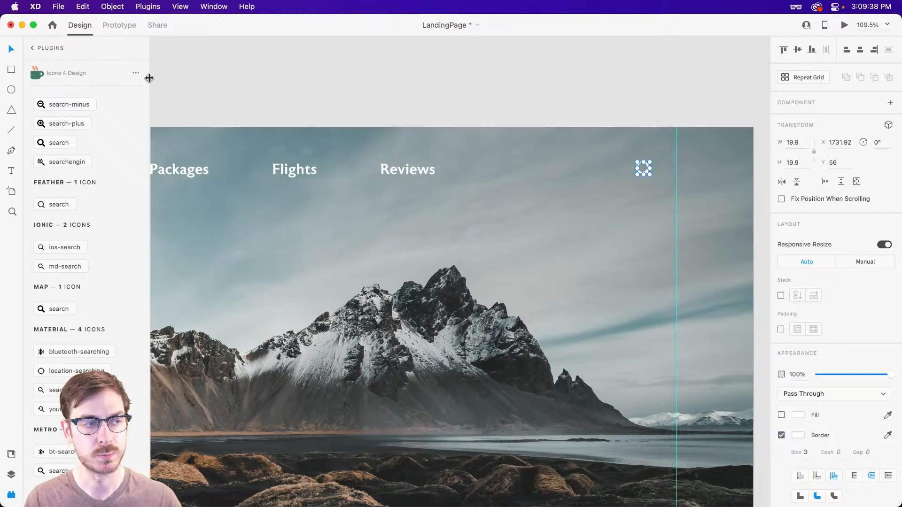
Search the icon plugin for user and insert the Awesome user-circle icon beside the search icon
scroll(80, 78, up, 5)
drag(81, 105, 28, 107)
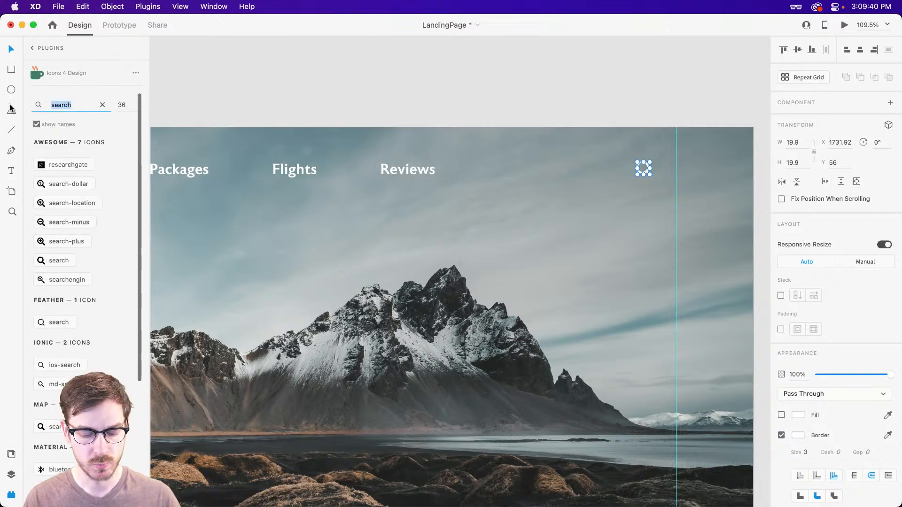
text(user)
key(Return)
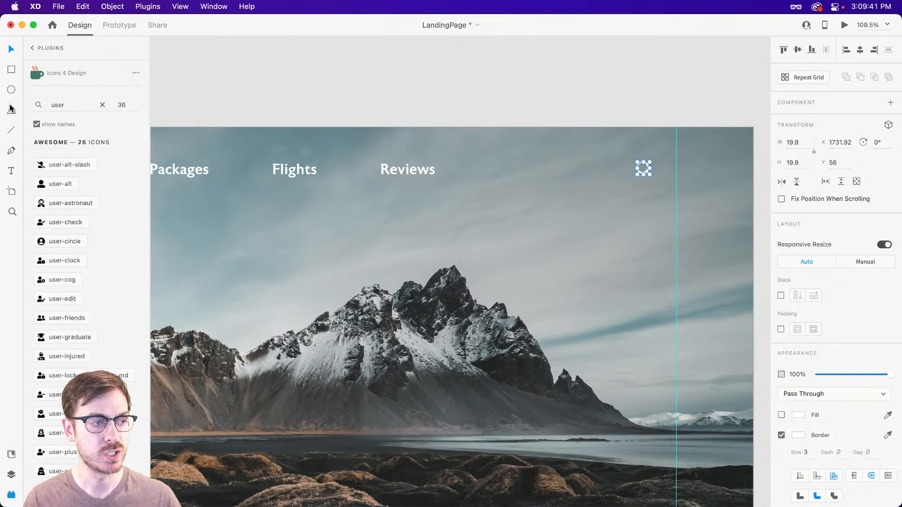
click(61, 240)
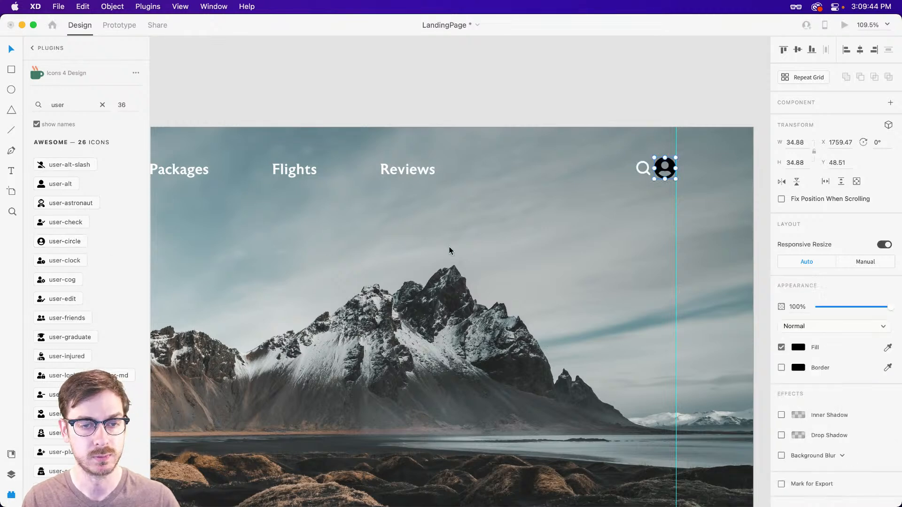
Shrink the user icon to about 25 × 25 against the right-hand guide and fill it white
scroll(679, 170, up, 5)
drag(672, 148, 668, 154)
drag(666, 156, 668, 171)
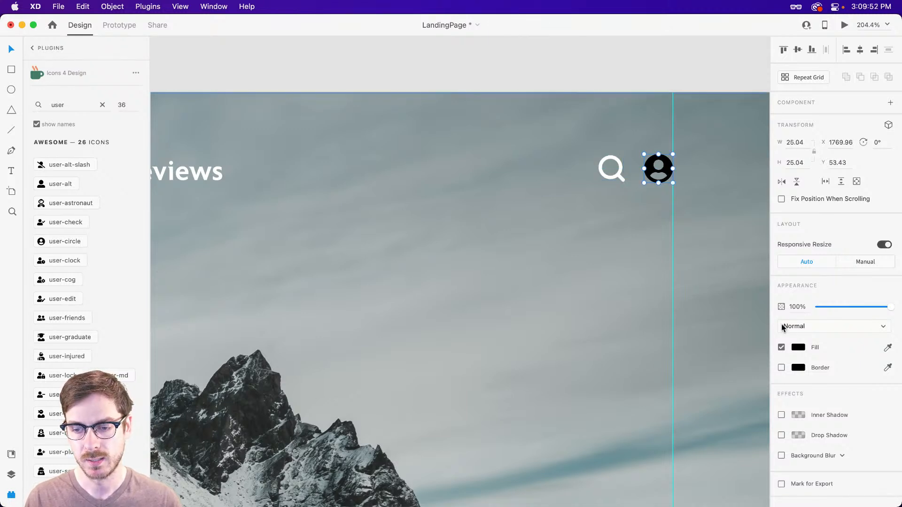
click(796, 350)
drag(711, 332, 628, 260)
click(810, 222)
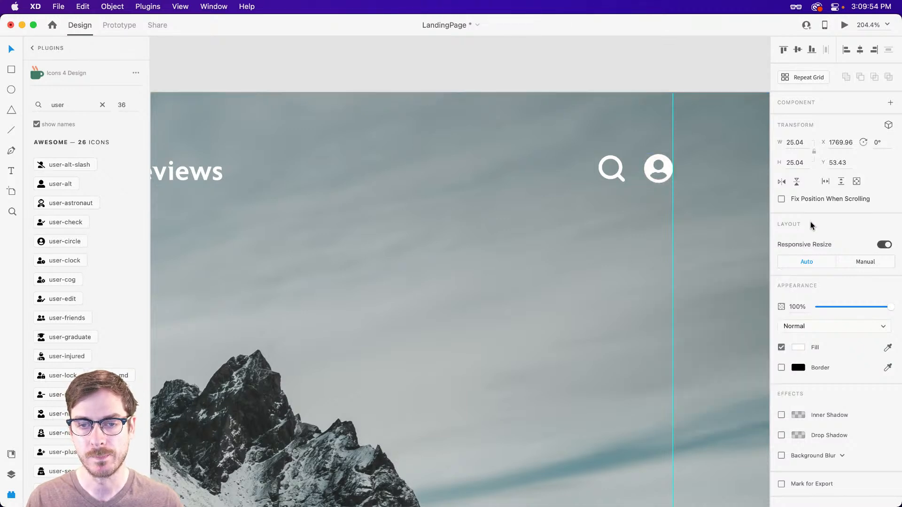
Group the search and user icons and turn the group into a horizontal stack
shift+click(618, 176)
key(super+g)
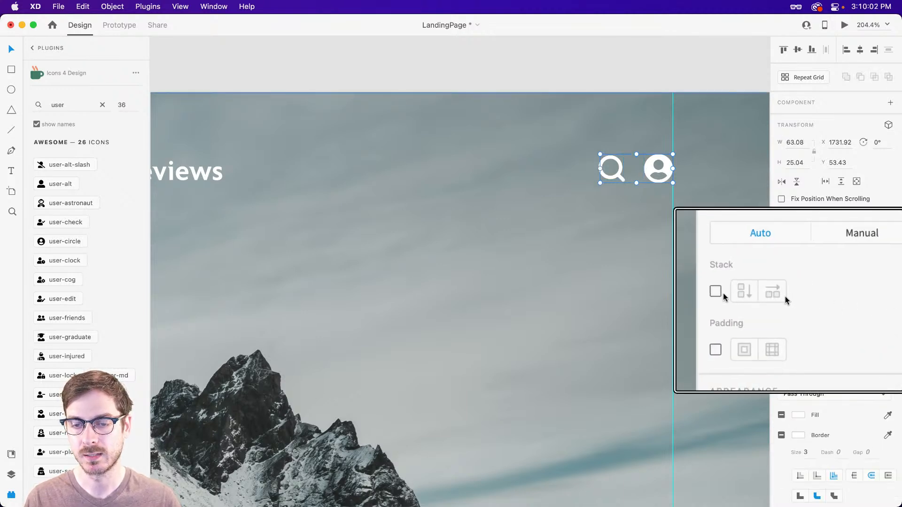
click(781, 296)
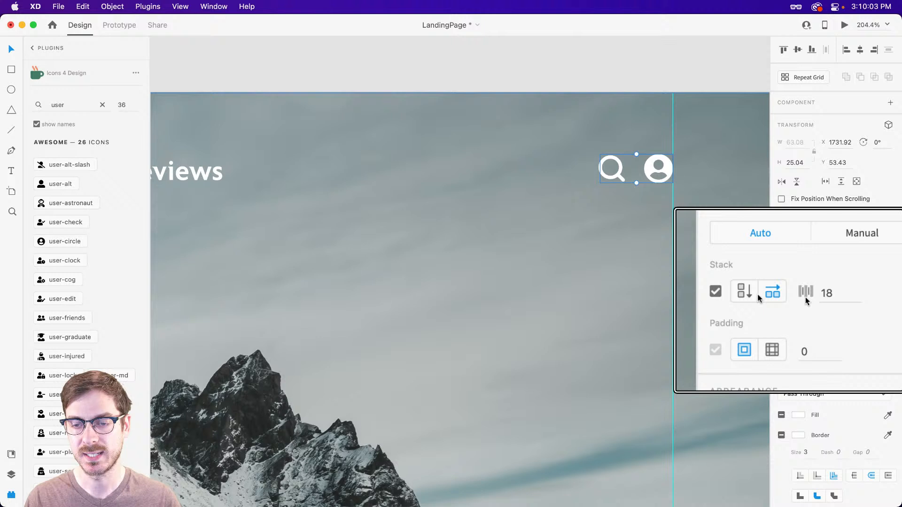
Try spacings of 28, 38 and 32 for the icon stack
click(849, 298)
text(38)
key(Return)
key(shift+Down)
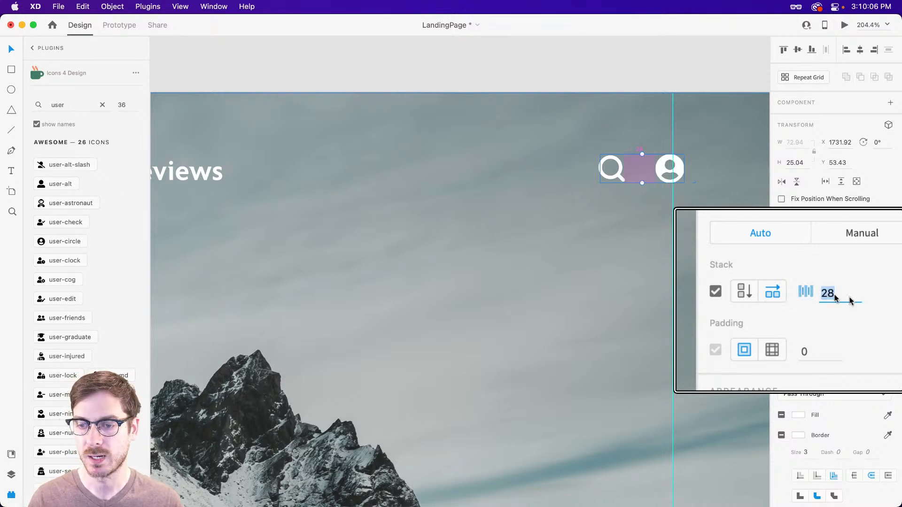
key(shift+Up)
click(849, 300)
text(32)
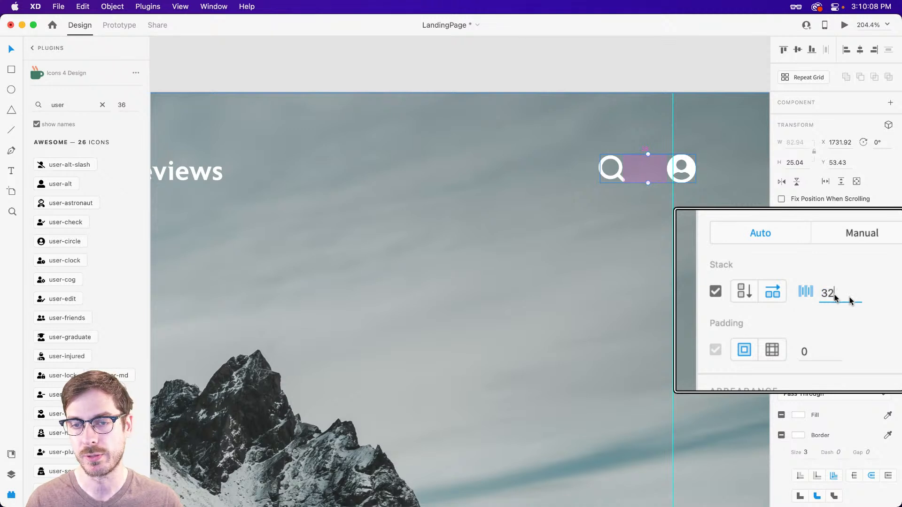
key(Return)
Set the icon stack's spacing to 40 and move the stack back against the right-hand guide
click(849, 297)
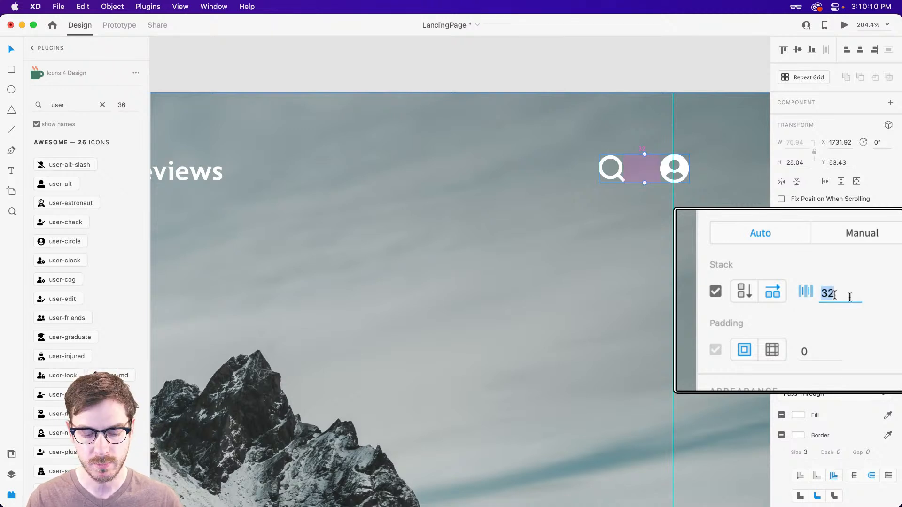
text(40)
key(Return)
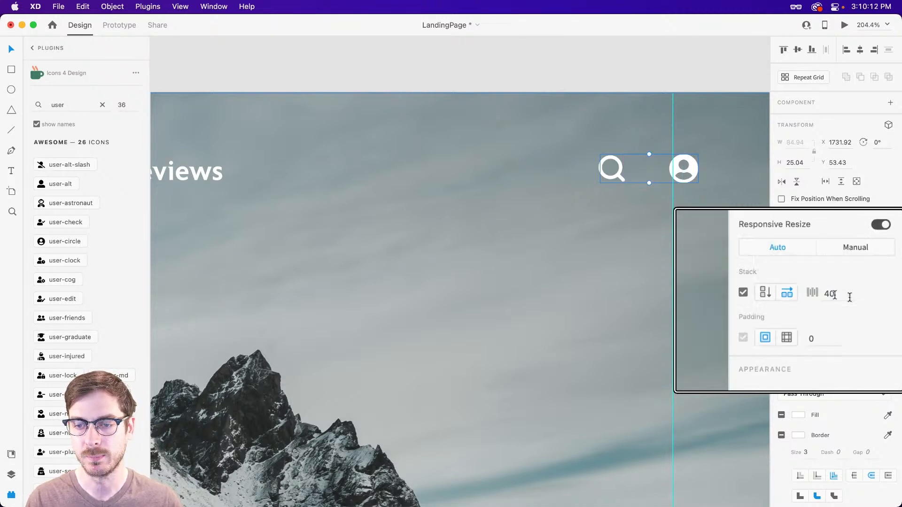
drag(688, 170, 666, 171)
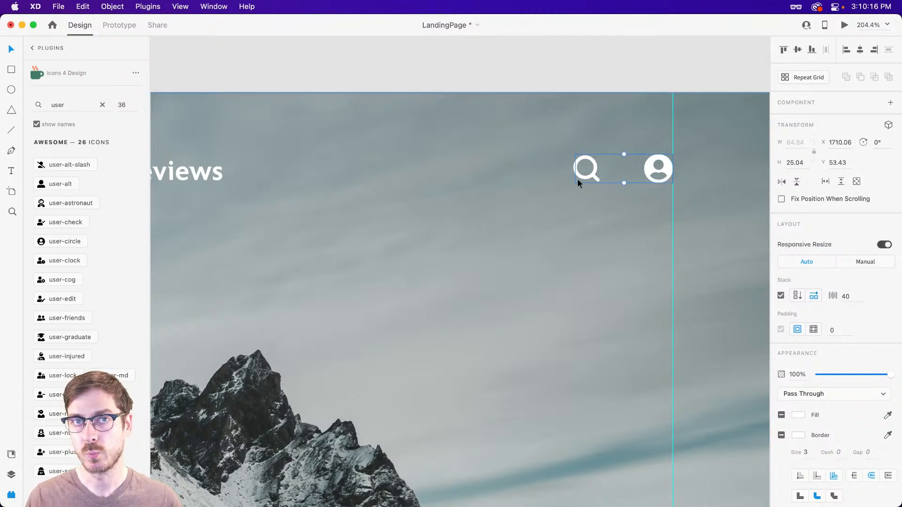
Examine the alignment and spacing of the user icon and the Packages link within their header stacks
double_click(655, 170)
mouse_move(651, 172)
mouse_down()
mouse_move(615, 172)
mouse_move(659, 173)
mouse_up()
scroll(650, 190, left, 2)
scroll(611, 193, left, 10)
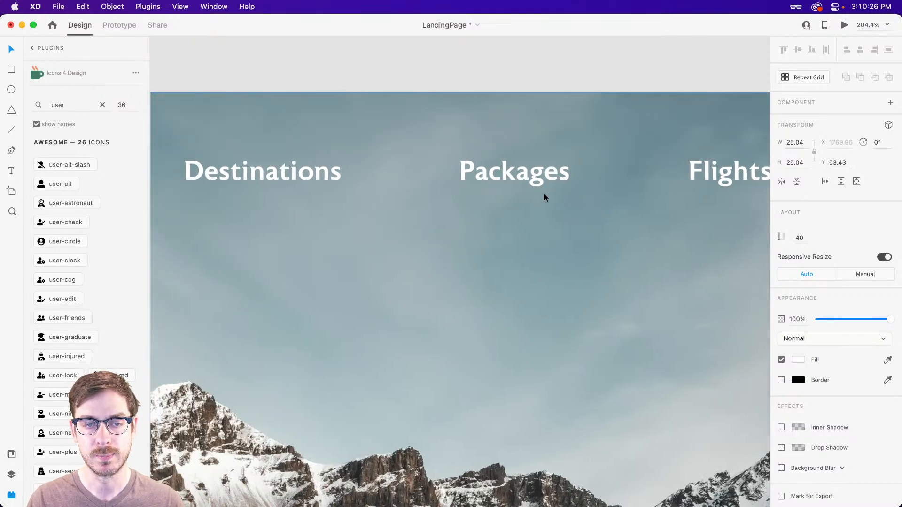
scroll(543, 192, down, 5)
double_click(535, 185)
mouse_move(534, 184)
mouse_down()
mouse_move(407, 182)
mouse_move(541, 180)
mouse_move(412, 176)
mouse_move(535, 173)
mouse_up()
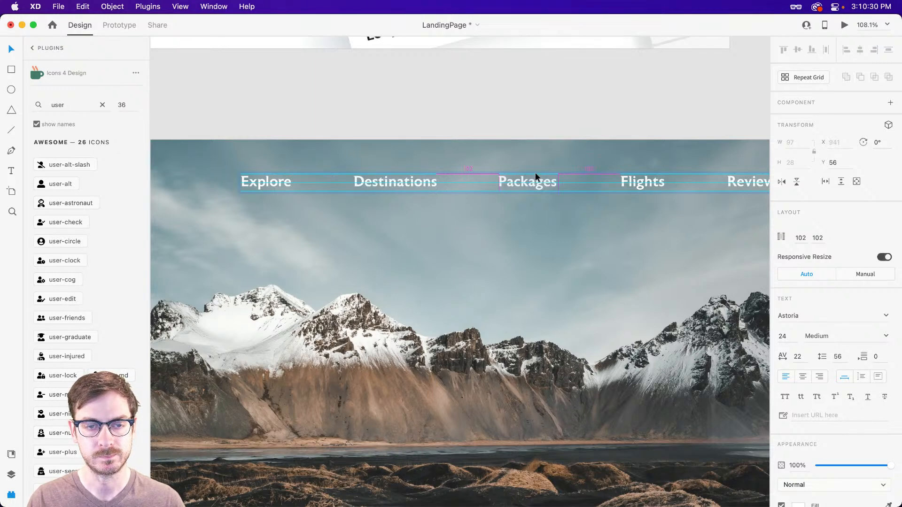
click(563, 112)
scroll(564, 160, down, 5)
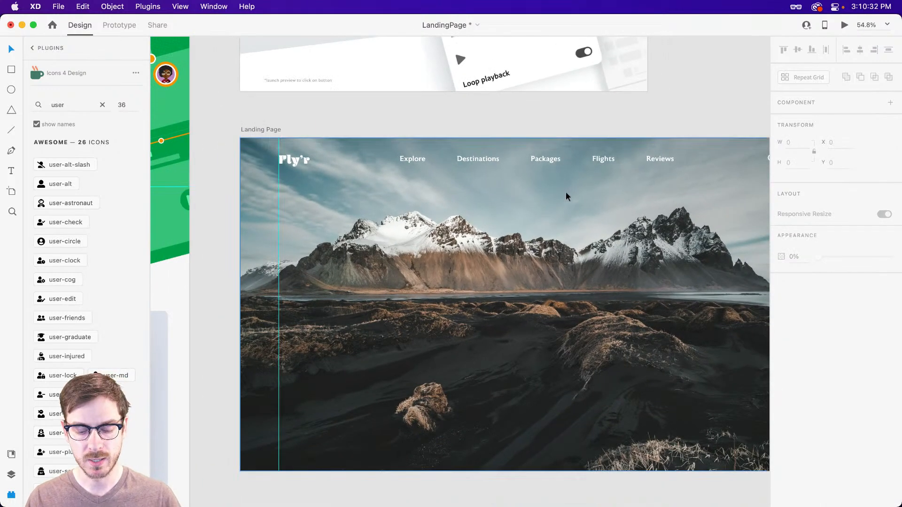
Rename the layer group holding the search and user icons as Icons
key(super+y)
click(306, 163)
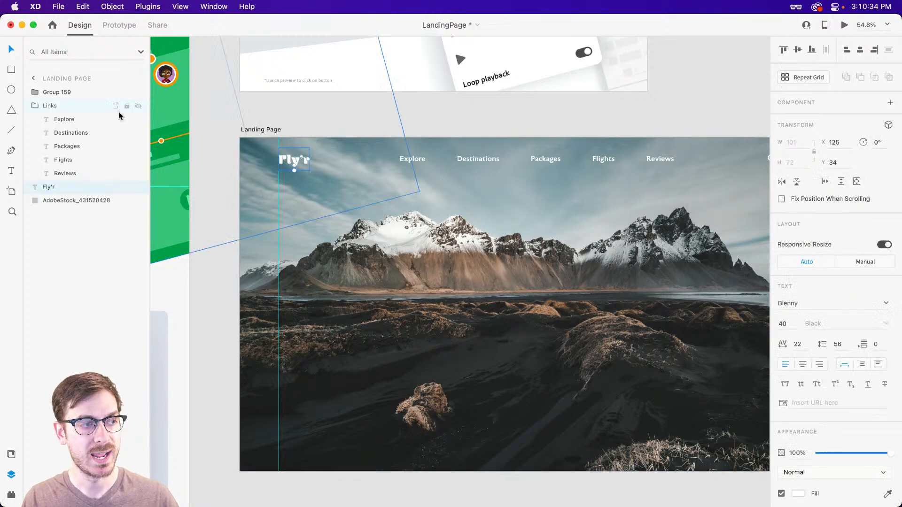
double_click(59, 93)
text(Icons)
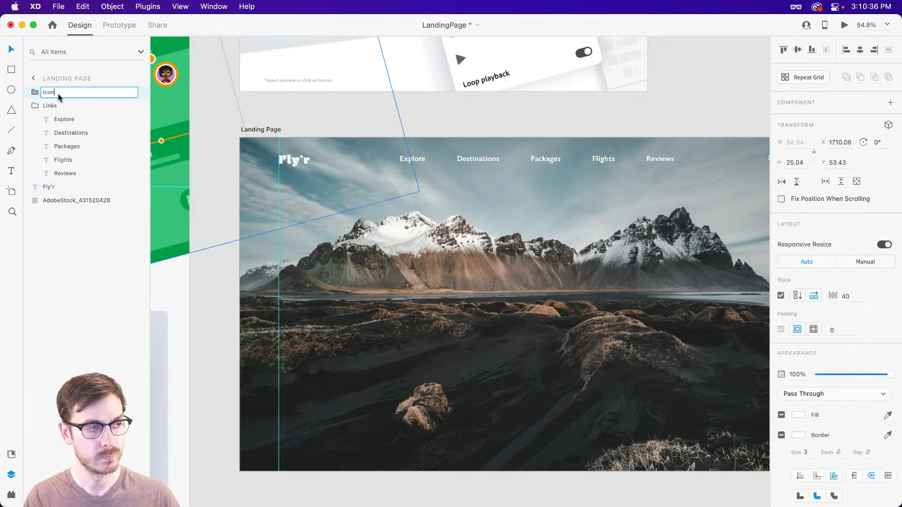
key(Return)
Group the Icons, Links and Fly'r layers and name the new group Nav
click(40, 106)
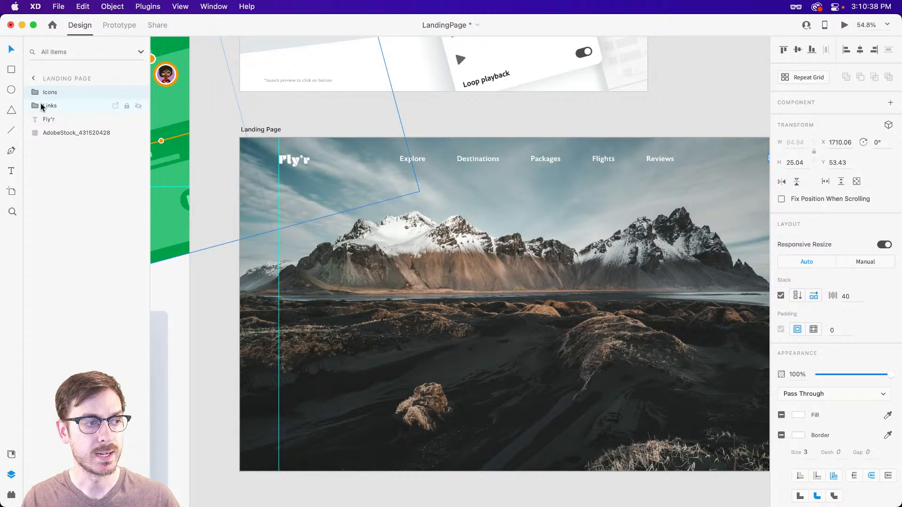
shift+click(69, 108)
shift+click(58, 119)
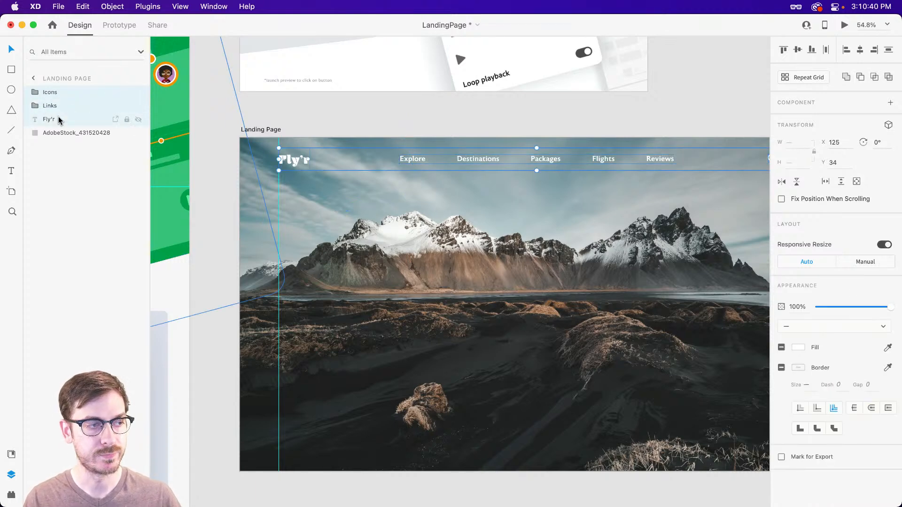
key(super+g)
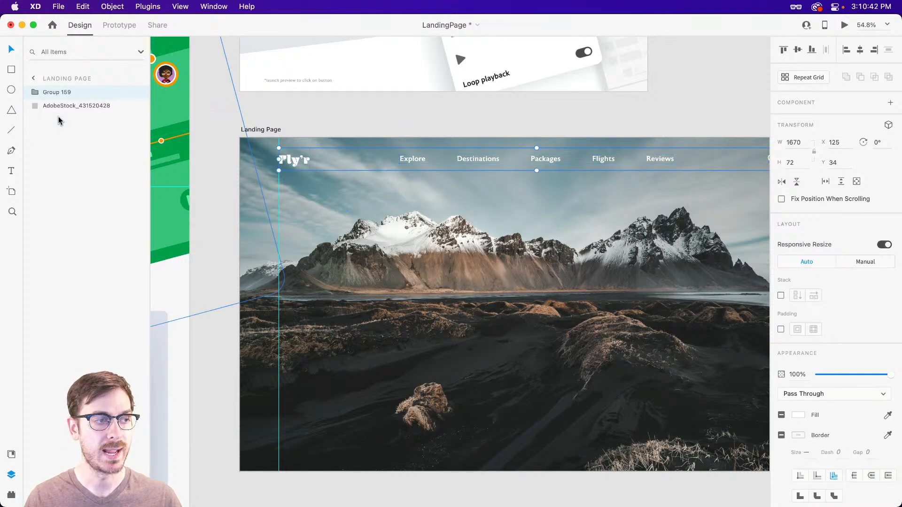
double_click(58, 93)
text(Nav)
key(Return)
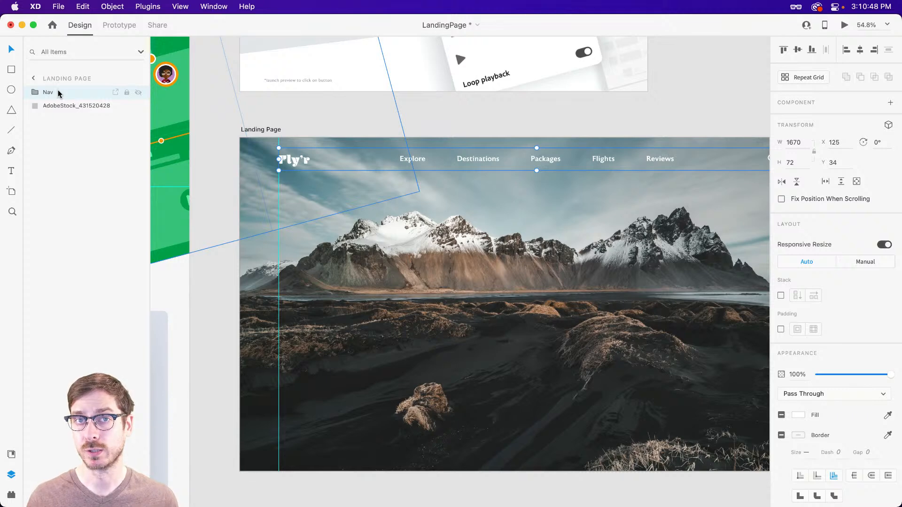
Extend the Landing Page artboard downward to a height of about 1671, leaving the viewport height at 1080
click(261, 129)
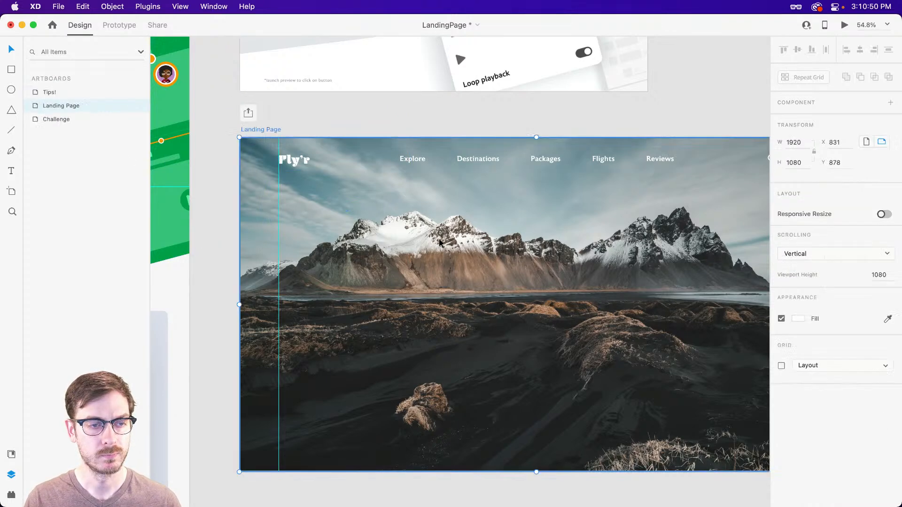
scroll(570, 294, down, 3)
scroll(570, 295, down, 4)
scroll(569, 294, right, 2)
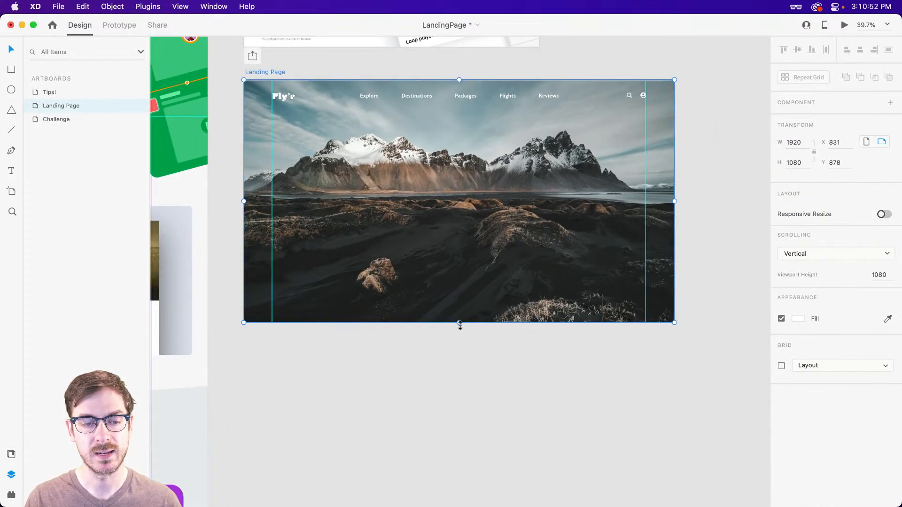
drag(460, 323, 457, 455)
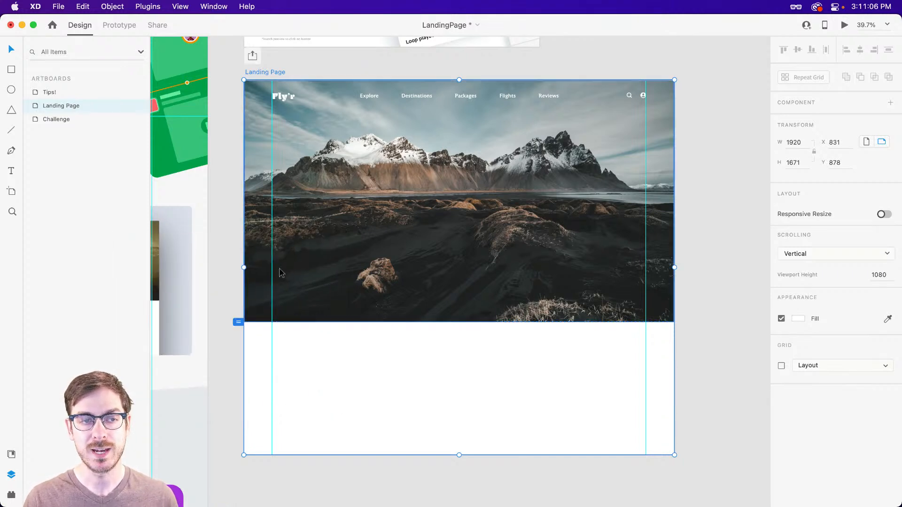
Fix the Nav group's position when scrolling and open a preview of the landing page
click(424, 94)
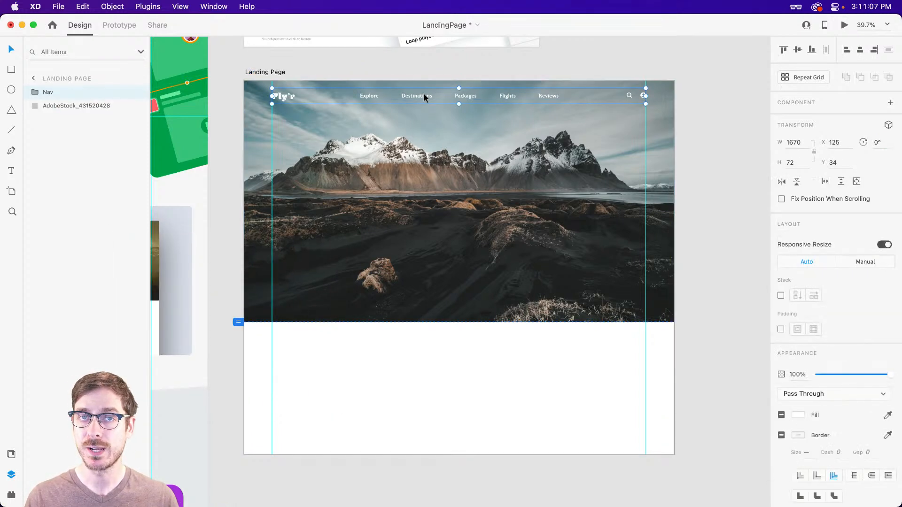
click(845, 200)
click(844, 26)
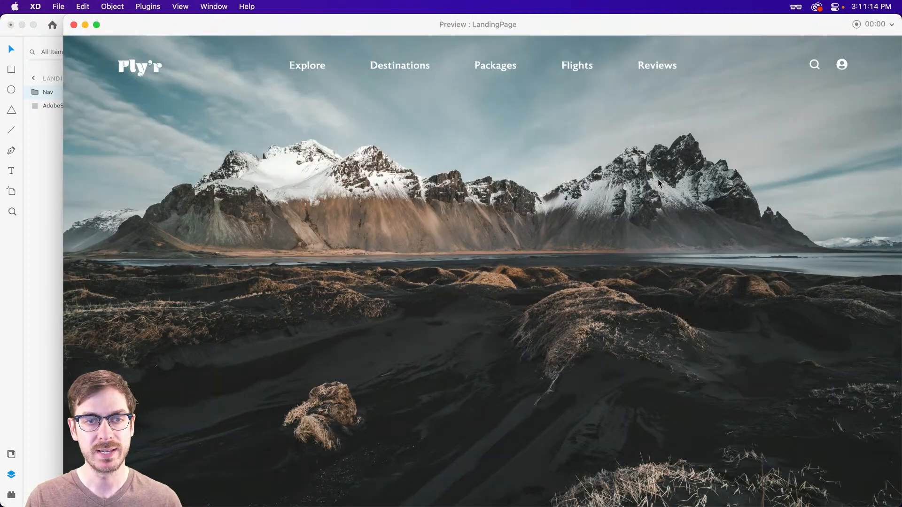
Examine in the preview how the fixed Nav header reads against the photo and the blank area while scrolling
scroll(658, 188, down, 5)
scroll(651, 207, up, 2)
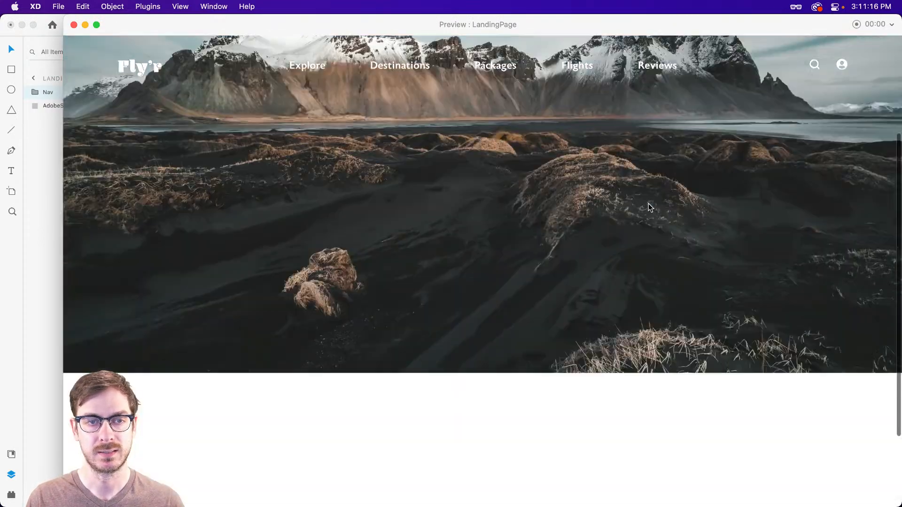
scroll(649, 207, up, 3)
scroll(650, 207, down, 5)
scroll(650, 207, up, 5)
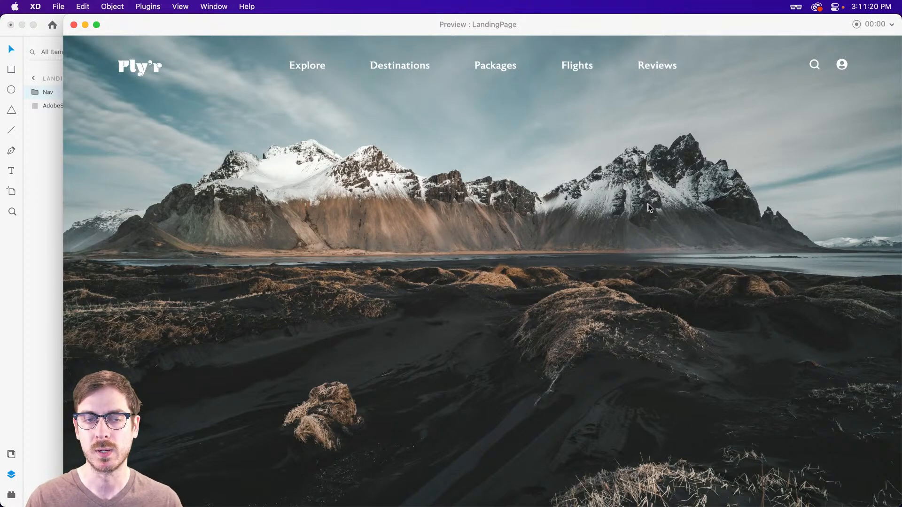
scroll(648, 207, down, 5)
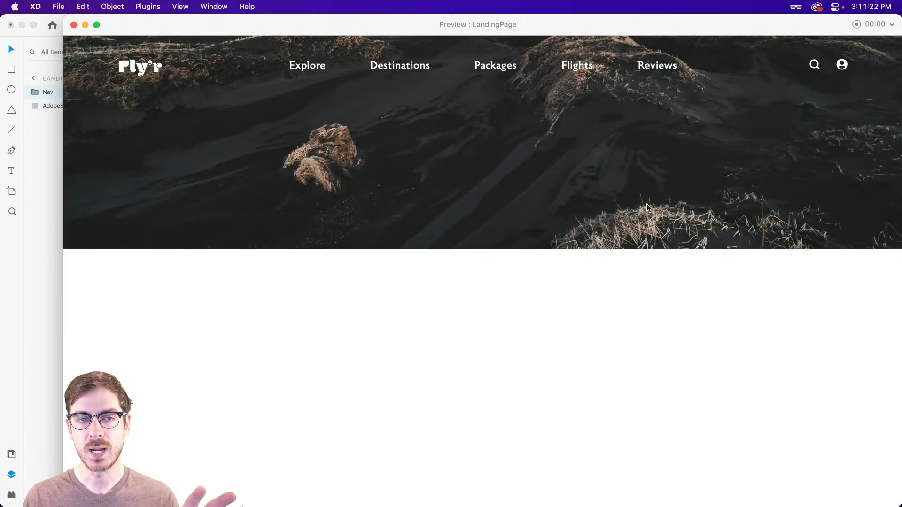
scroll(649, 207, up, 3)
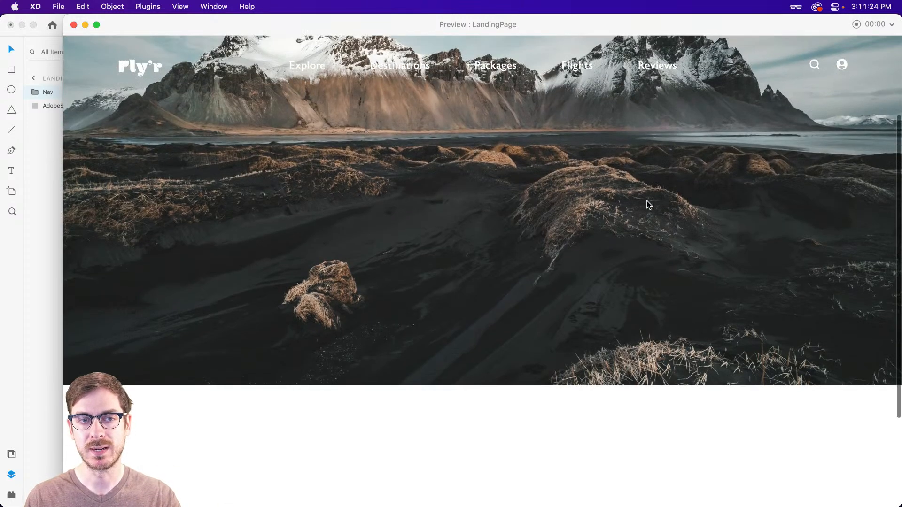
scroll(648, 205, up, 1)
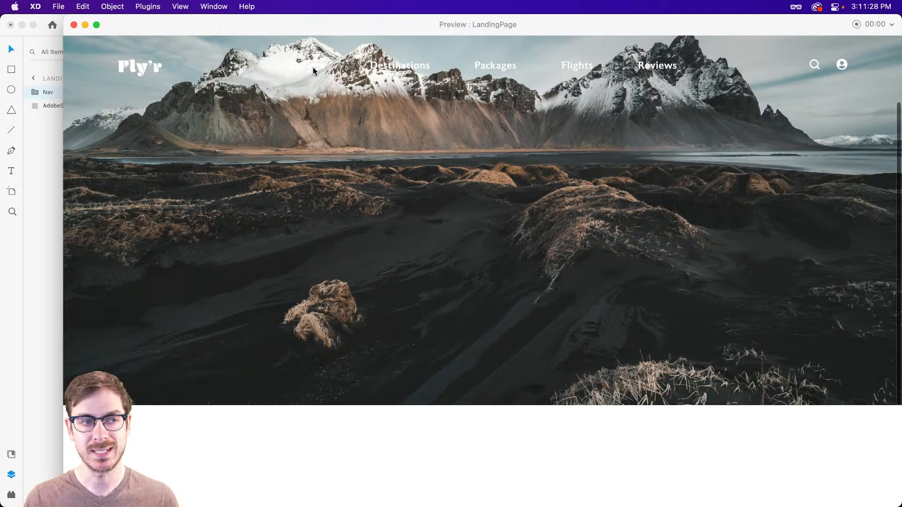
scroll(306, 64, up, 4)
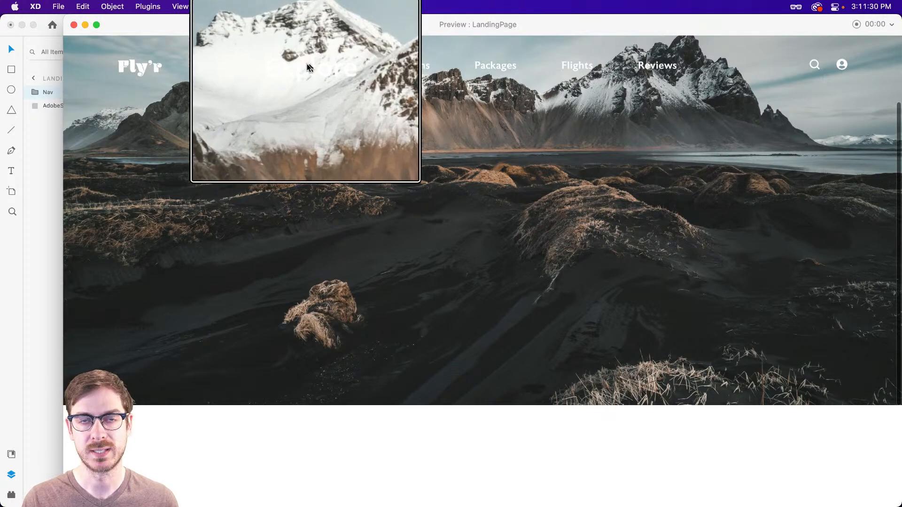
scroll(306, 65, down, 4)
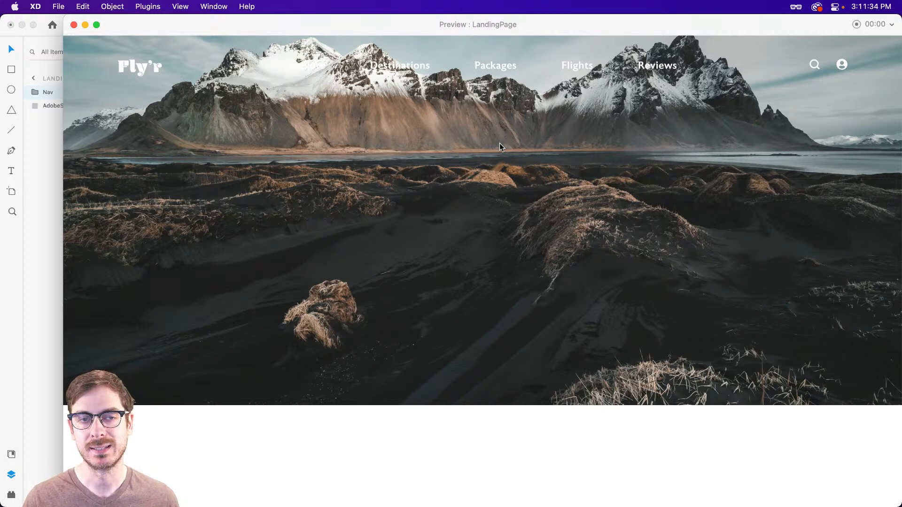
scroll(497, 145, up, 3)
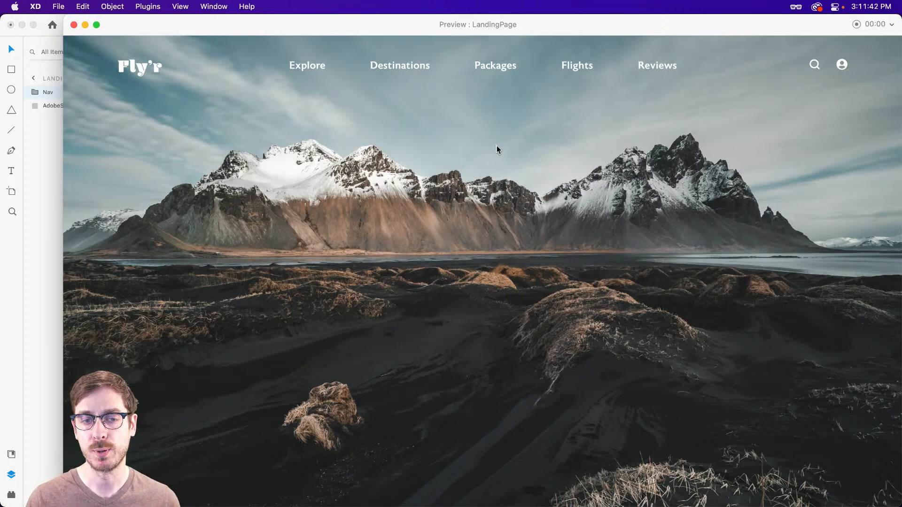
Close the preview and undo the Nav group's fixed position and the artboard extension
key(super+w)
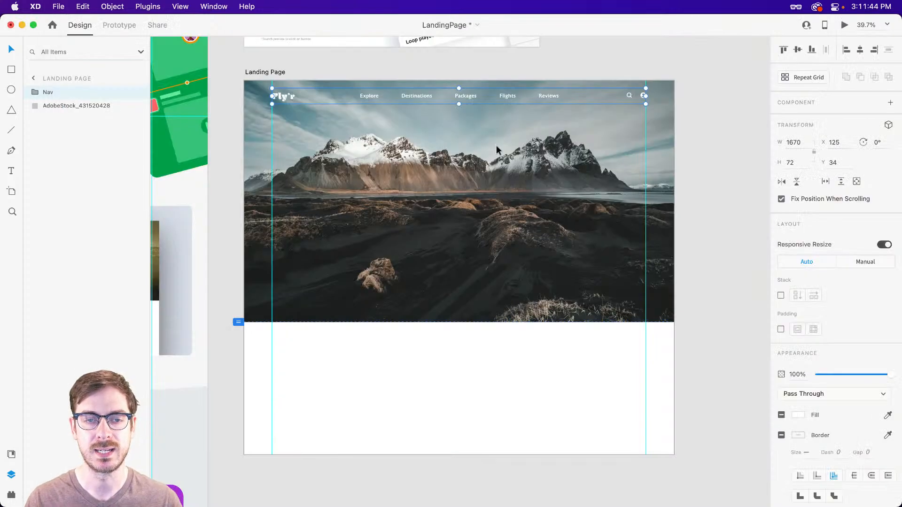
key(super+z)
key(super+z)
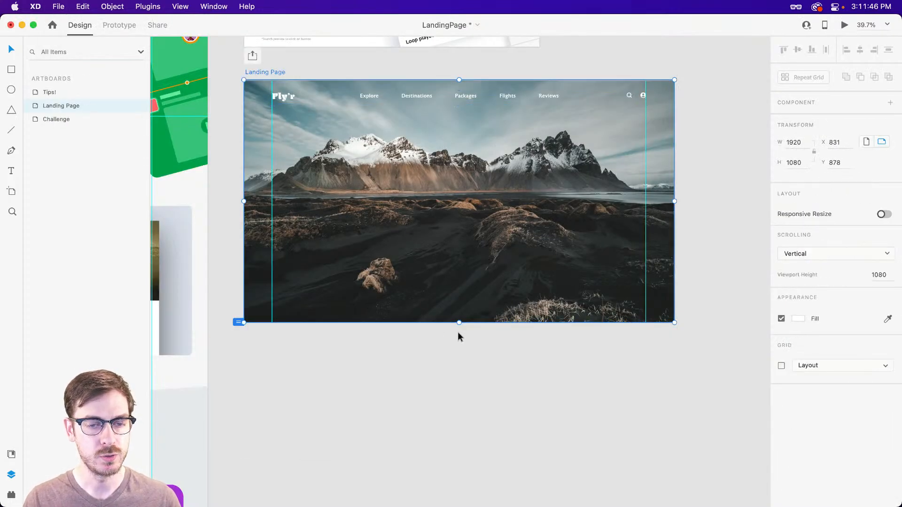
Add the text ADVENTURE over the middle of the mountain photo and enlarge it to a font size of about 134
click(706, 262)
click(498, 228)
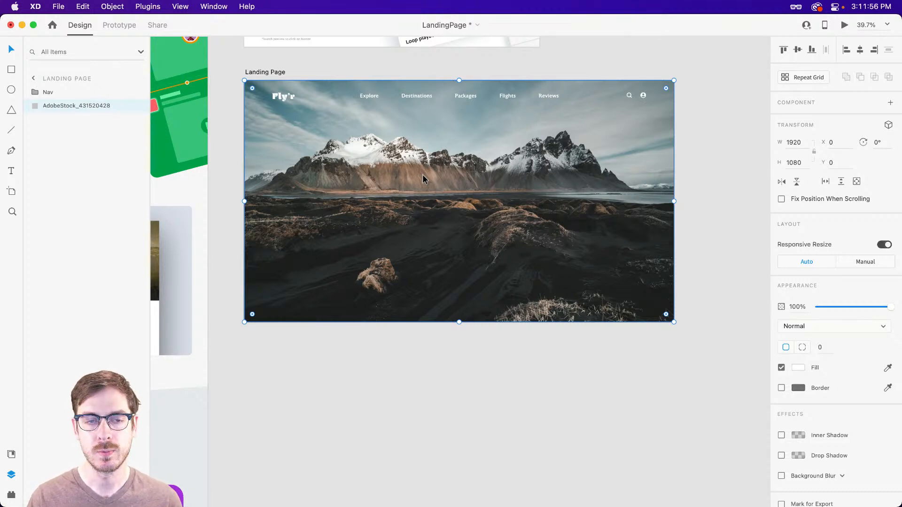
key(t)
scroll(443, 195, up, 3)
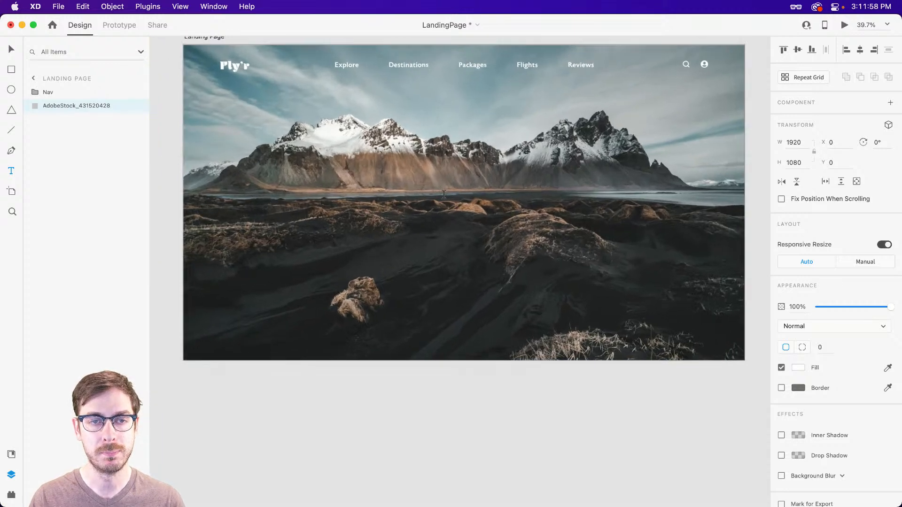
scroll(441, 197, up, 1)
click(446, 220)
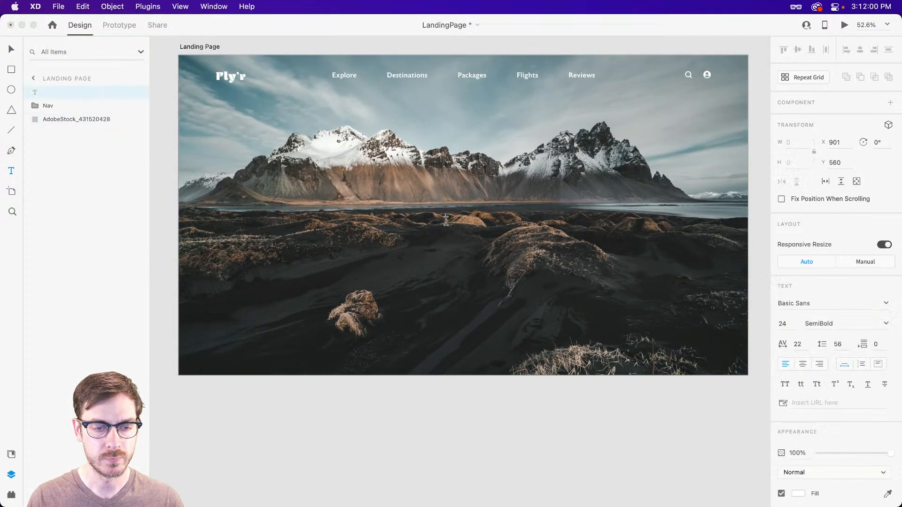
text(Trav)
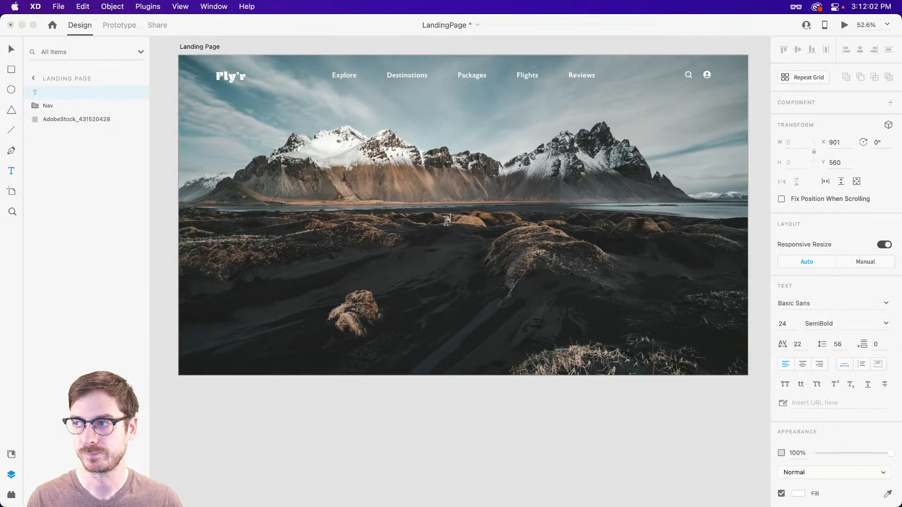
text(VENTURE)
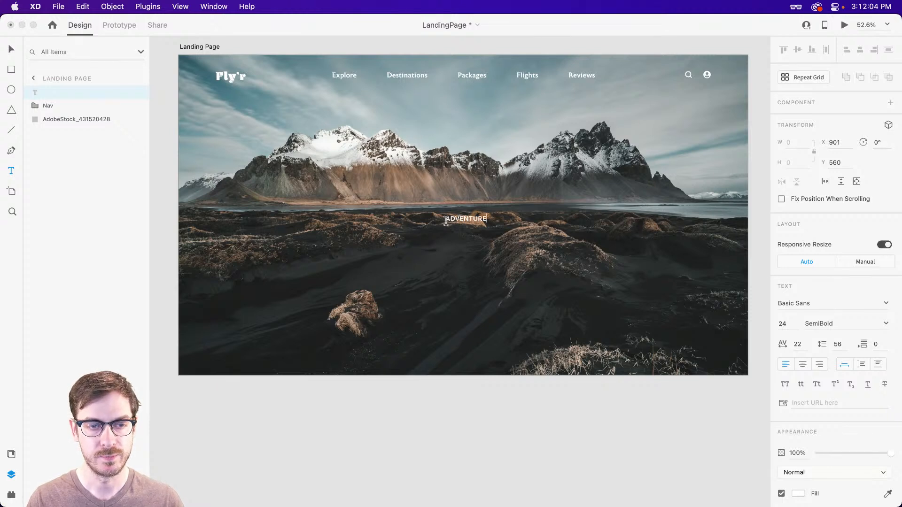
key(Escape)
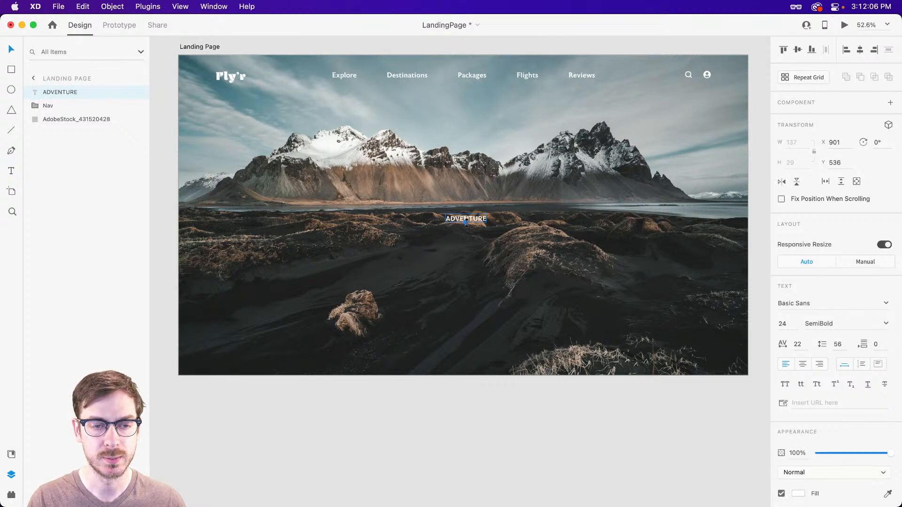
drag(466, 222, 487, 234)
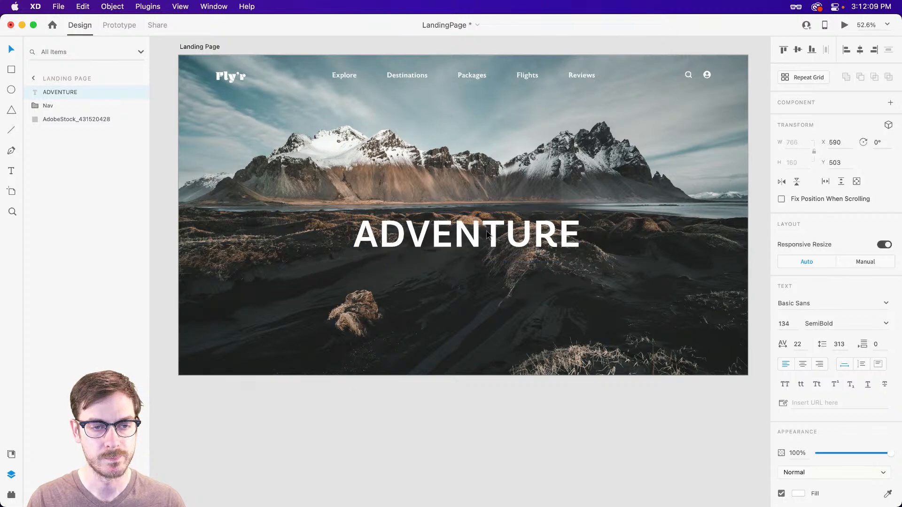
Set the ADVENTURE text's font to Blenny and recentre the text on the artboard, slightly higher
click(797, 303)
text(Blenny)
key(Return)
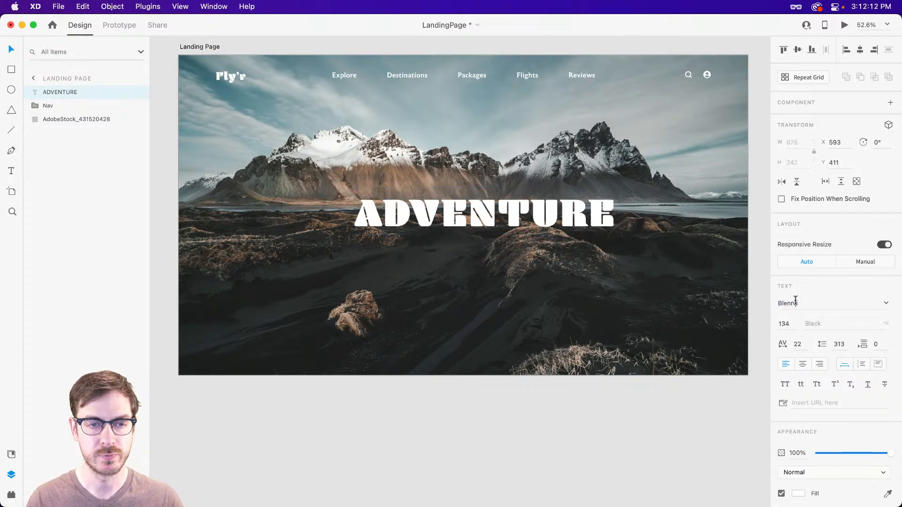
drag(498, 221, 495, 217)
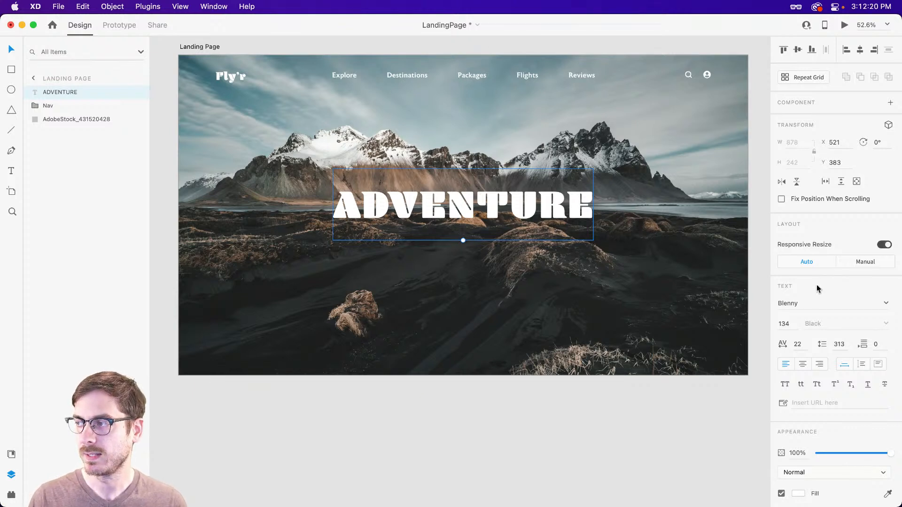
Set the ADVENTURE text to size 124 with centre alignment and recentre it horizontally on the artboard
click(787, 324)
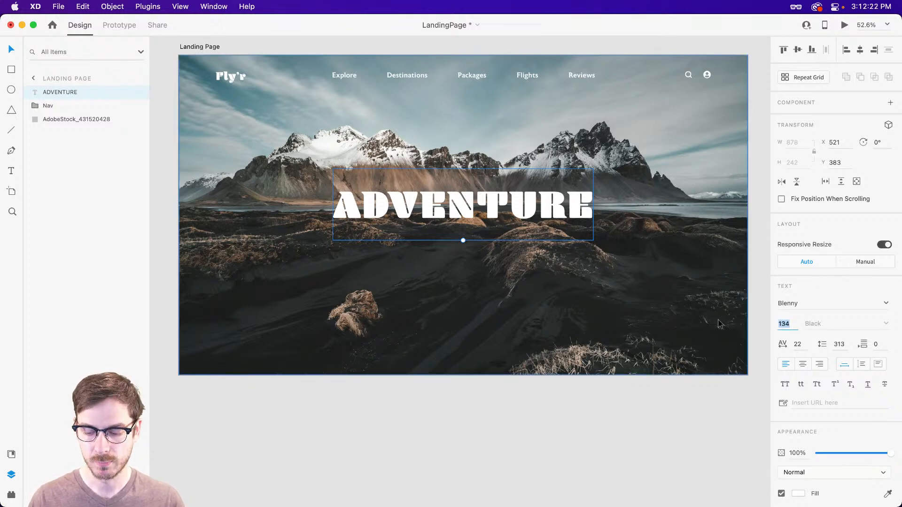
text(124)
key(Return)
scroll(453, 237, right, 2)
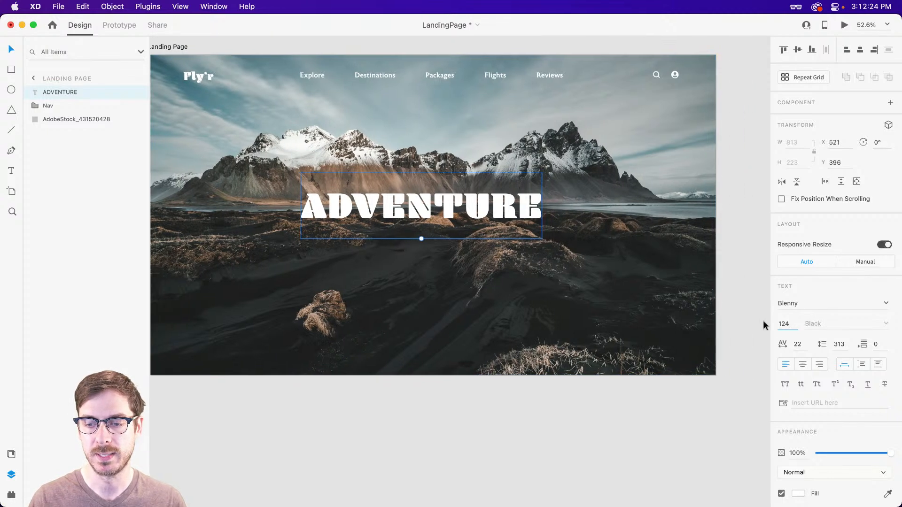
click(802, 364)
drag(489, 207, 496, 207)
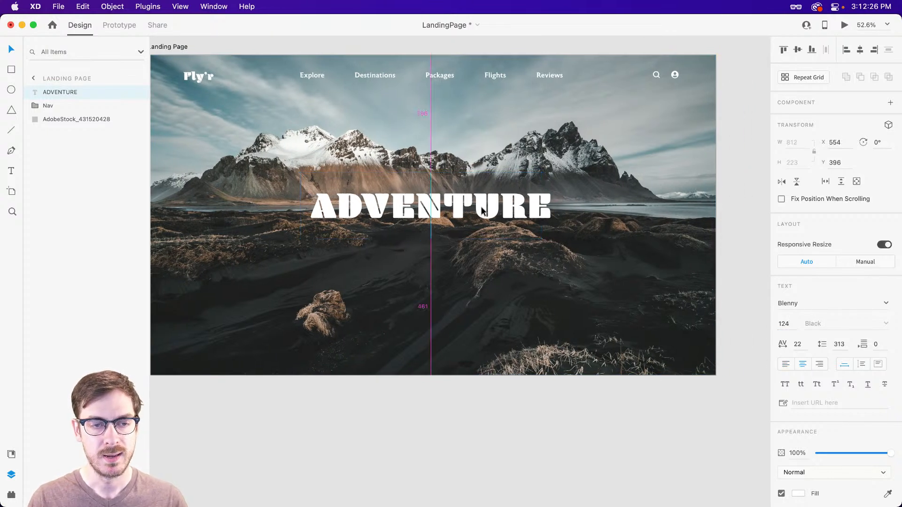
Set the ADVENTURE text's character spacing to 300
scroll(534, 202, left, 3)
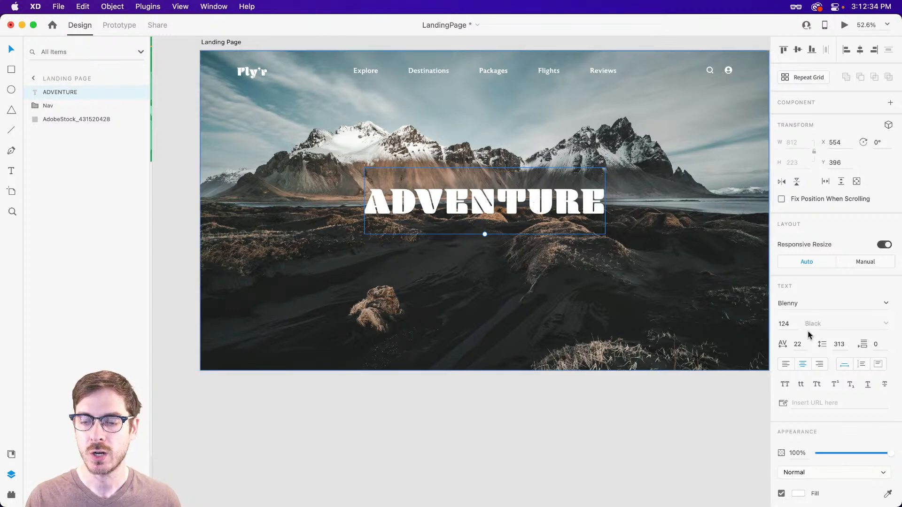
click(804, 346)
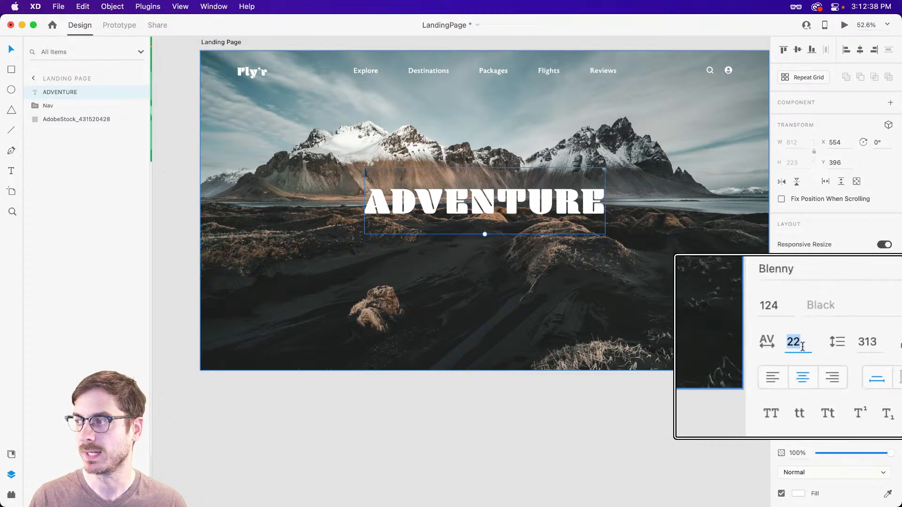
key(shift+Up)
key(shift+Up)
key(shift+Up)
key(shift+Up)
key(shift+Up)
key(shift+Up)
key(shift+Up)
key(shift+Up)
key(shift+Up)
key(shift+Up)
key(shift+Up)
key(shift+Up)
key(shift+Up)
key(shift+Up)
key(shift+Up)
key(shift+Up)
key(shift+Up)
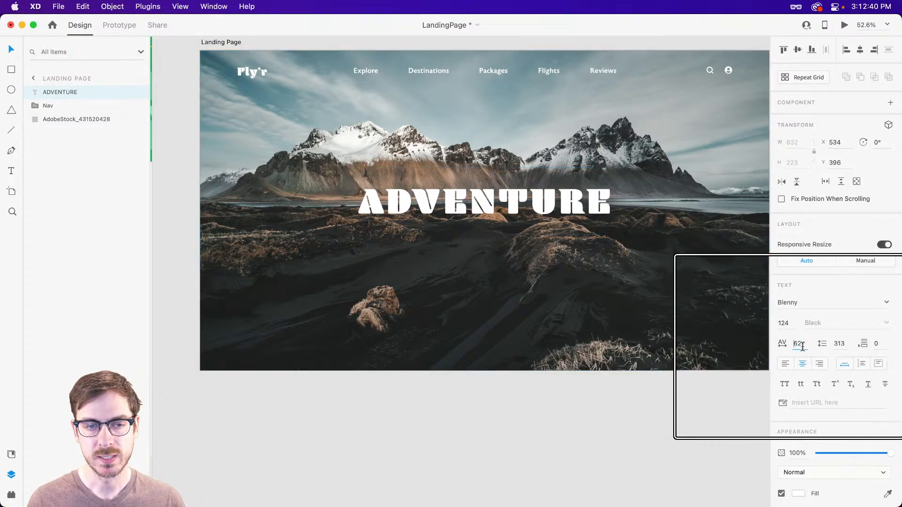
key(shift+Up)
key(shift+Up)
key(shift+Up)
key(shift+Up)
key(shift+Up)
key(shift+Up)
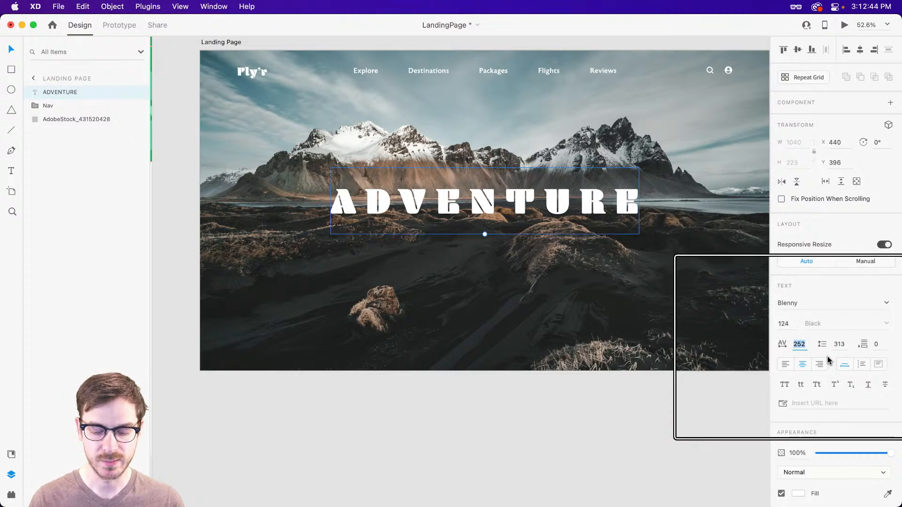
text(300)
key(Return)
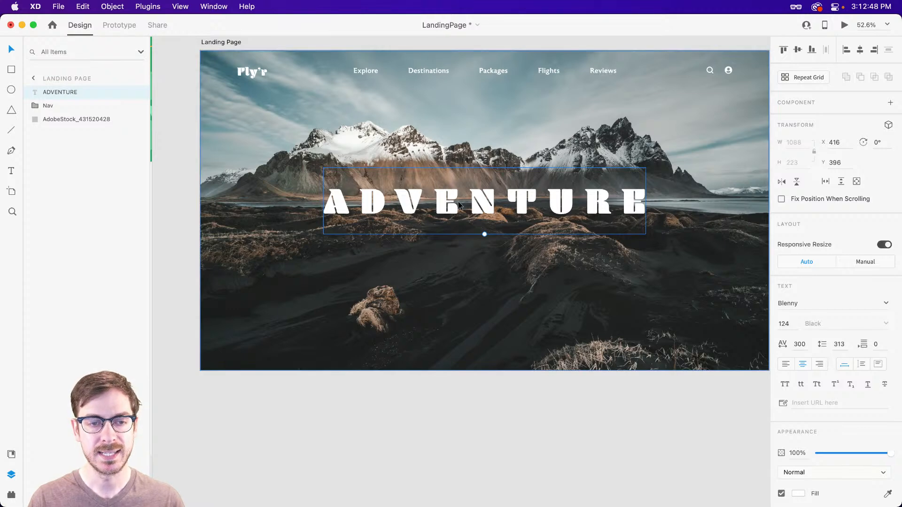
Add a new text object reading "It's time to" above the ADVENTURE heading
scroll(458, 201, up, 3)
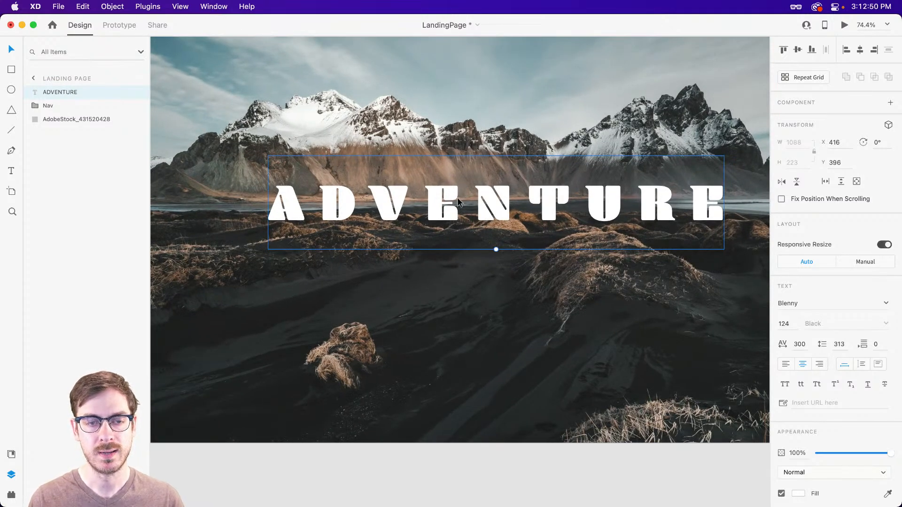
key(t)
click(484, 119)
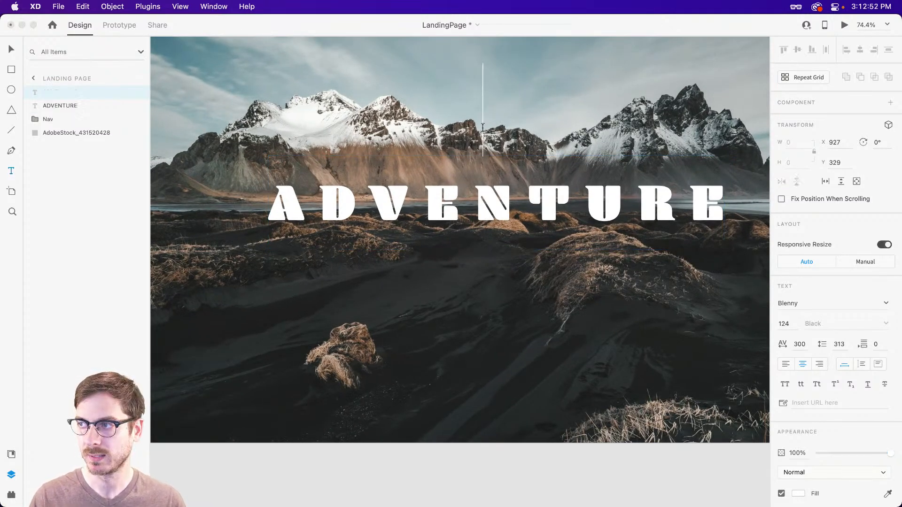
text(It's time to)
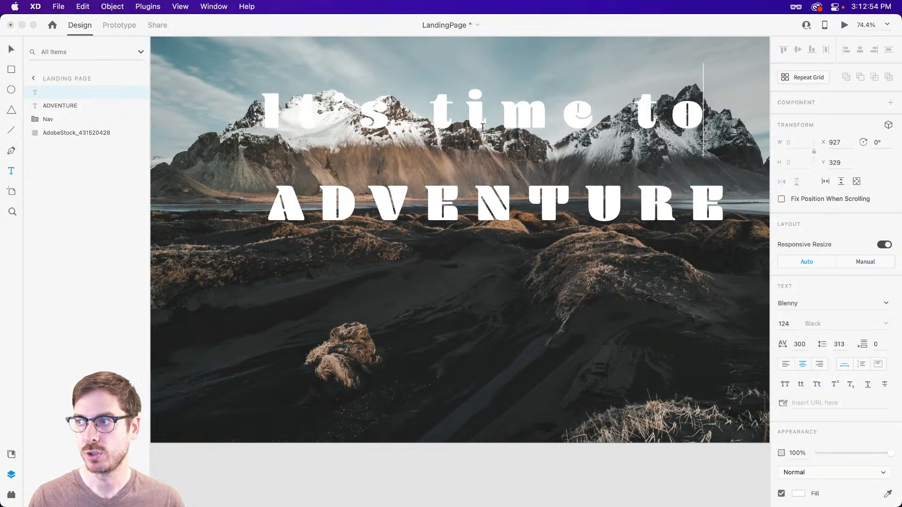
Set the "It's time to" text to all caps, reduce it to size 31 and centre it just above ADVENTURE
key(super+a)
key(Escape)
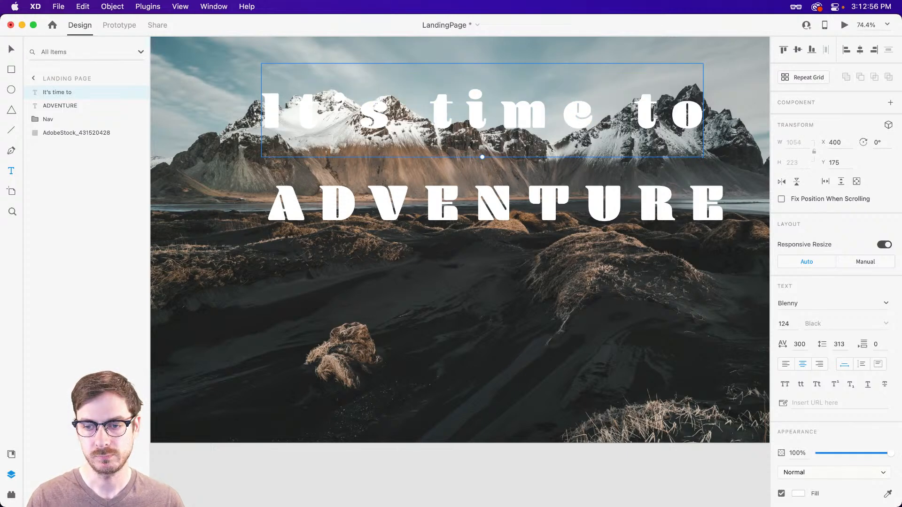
click(785, 384)
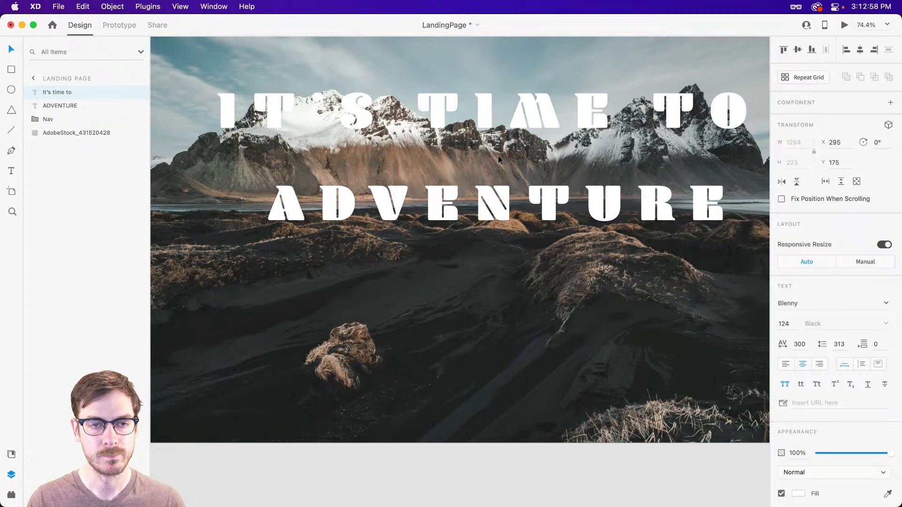
drag(481, 156, 500, 160)
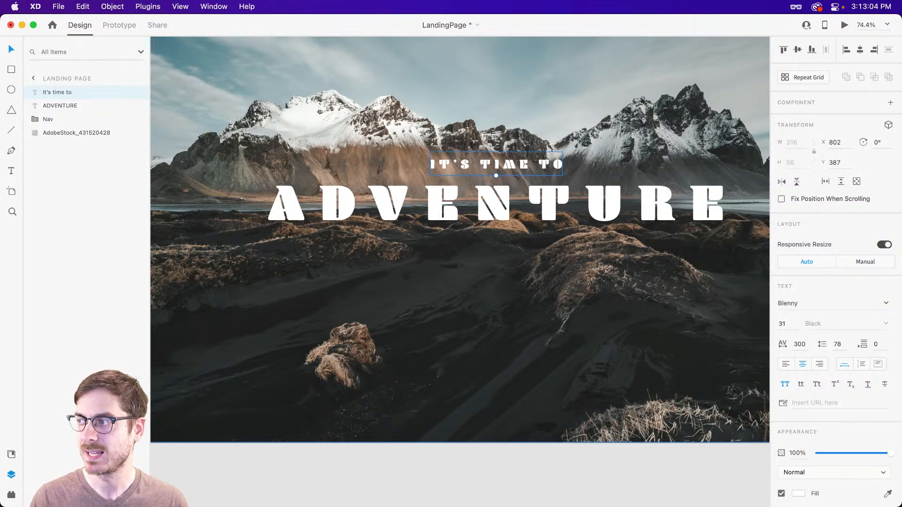
Set the "It's time to" text's character spacing to 150 and move it slightly lower, closer to ADVENTURE, at Y 404
click(792, 344)
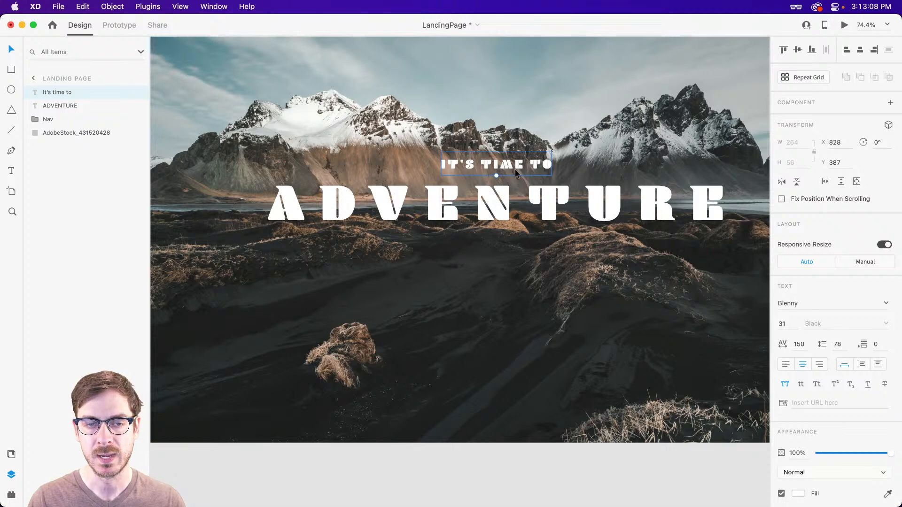
drag(516, 168, 514, 173)
scroll(515, 173, up, 3)
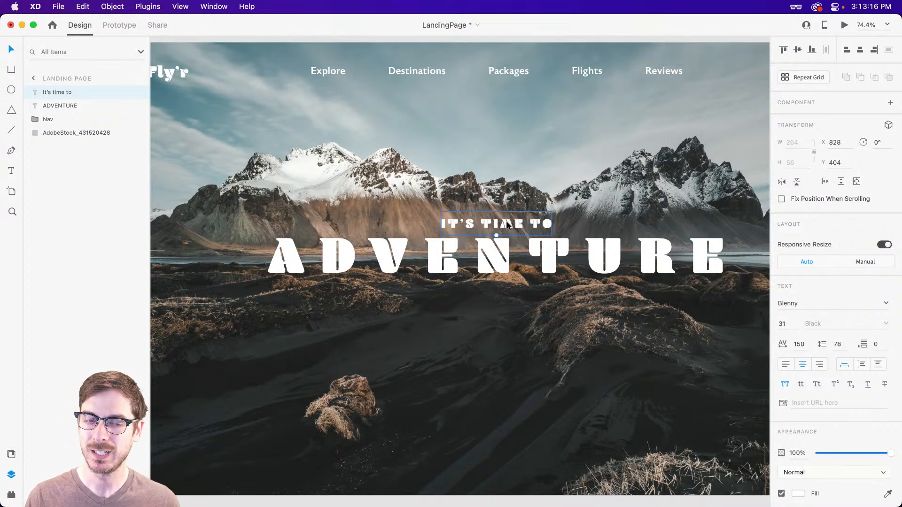
Set the "It's time to" text's font to Astoria Extra Bold and nudge it slightly up to Y 415
click(797, 304)
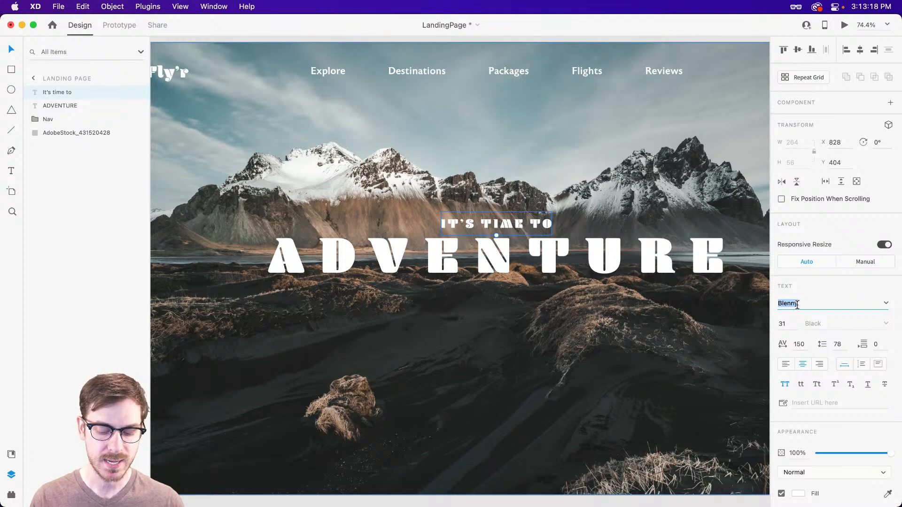
text(Astoria)
key(Return)
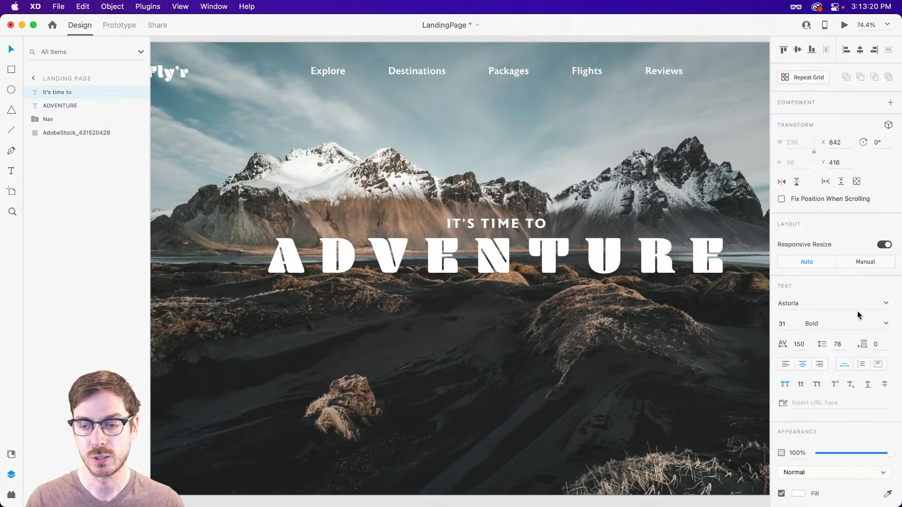
click(884, 325)
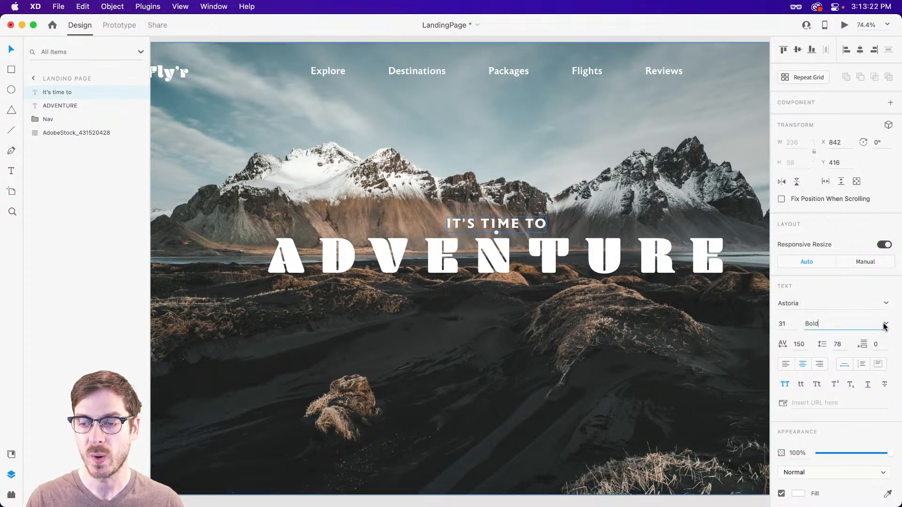
click(885, 325)
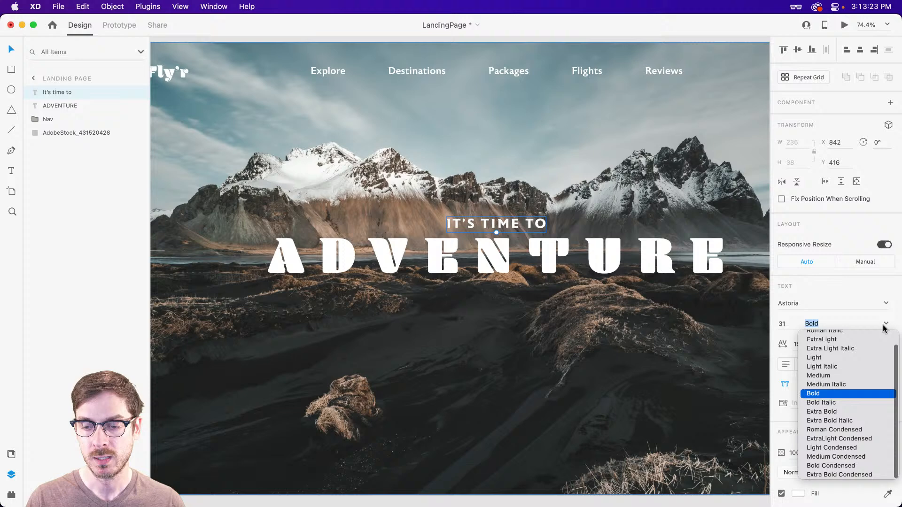
click(824, 411)
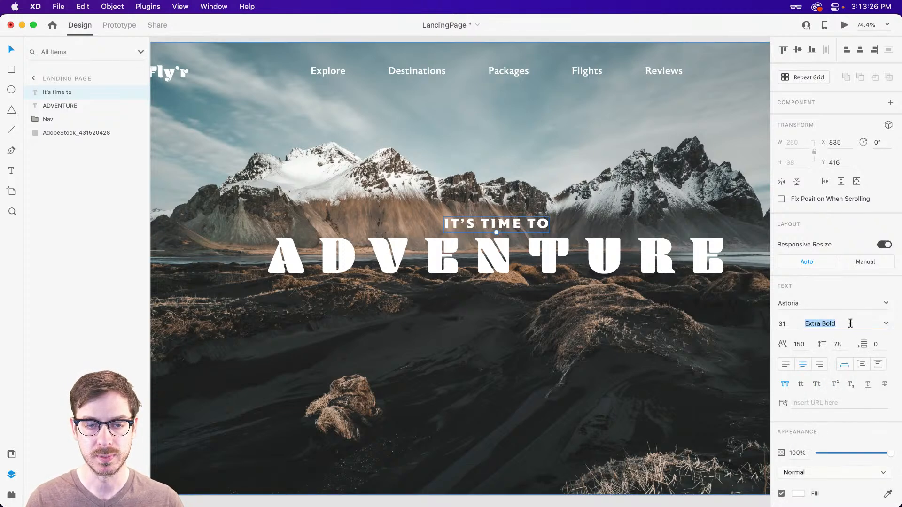
drag(510, 229, 510, 229)
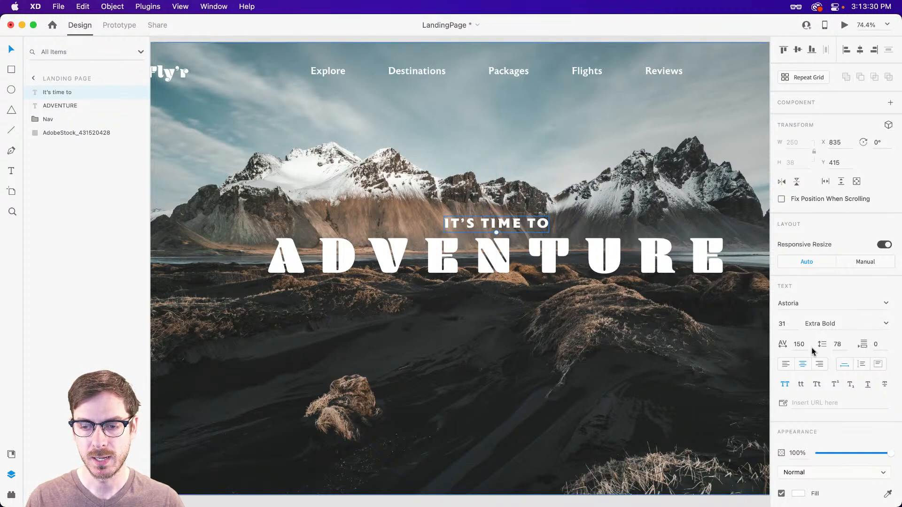
Try enlarging the "It's time to" text to size 43 and check it in the page preview
click(792, 325)
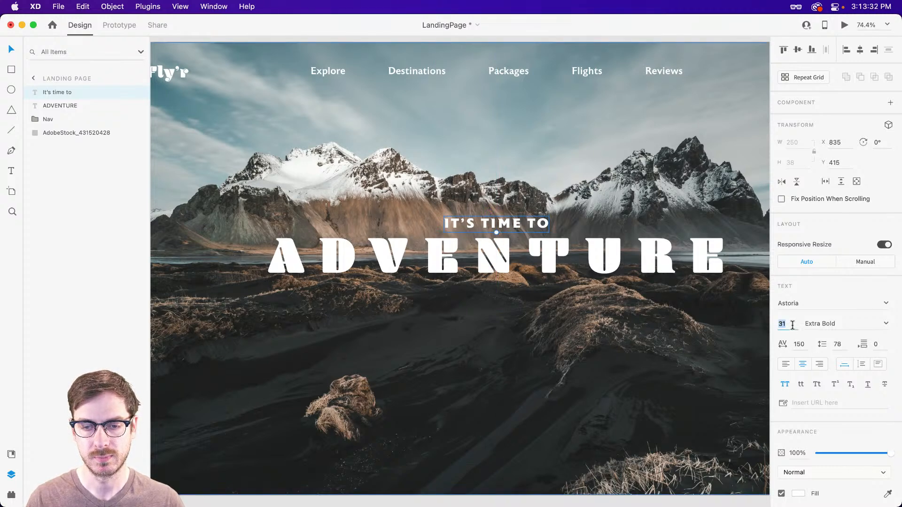
key(Up)
key(Up)
key(Up)
key(Up)
key(Up)
key(Up)
key(Up)
key(Up)
key(Up)
key(Up)
key(Up)
key(Up)
key(Up)
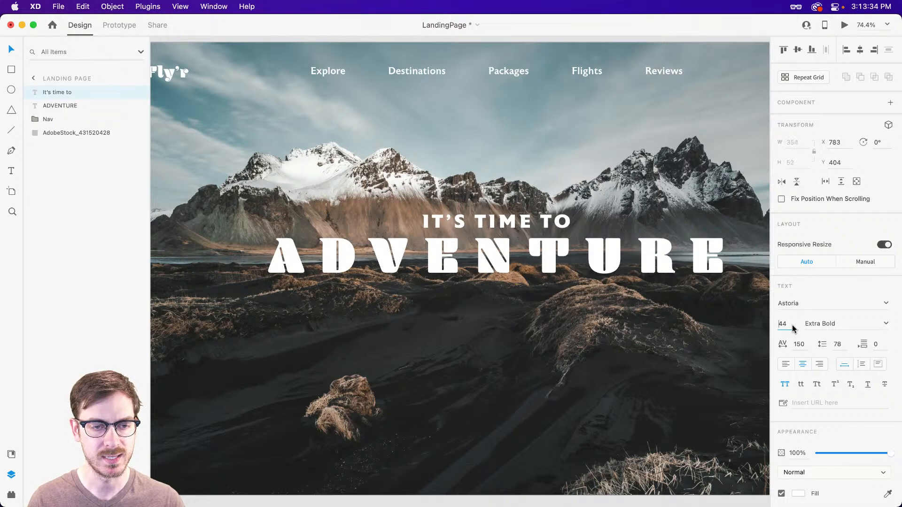
key(super+Return)
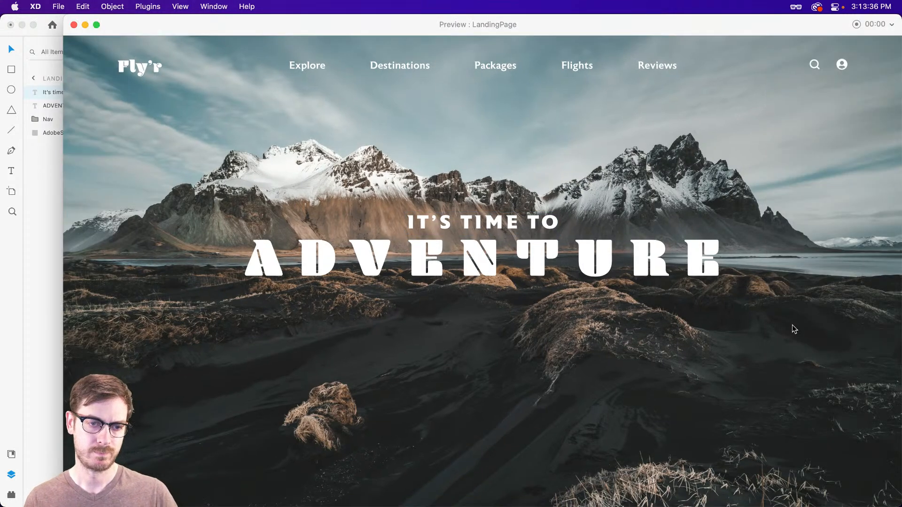
key(super+w)
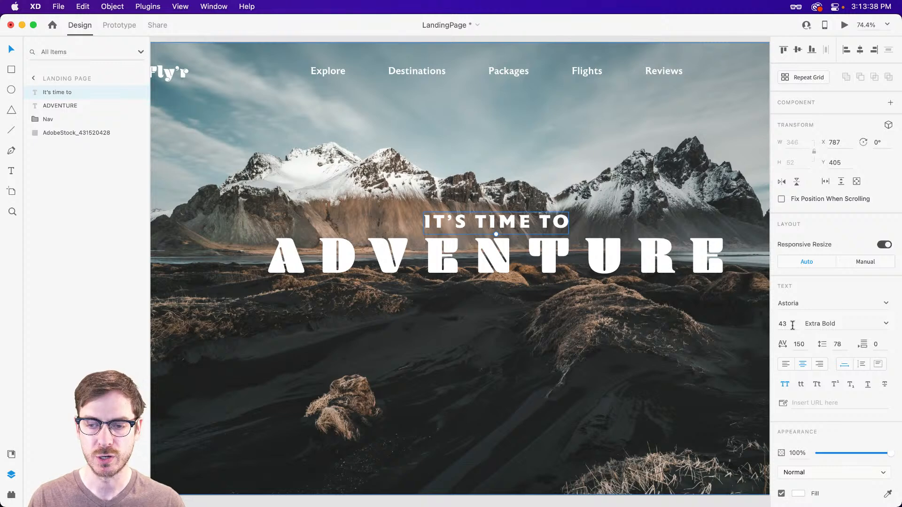
Set the "It's time to" text to size 32 and nudge it down to Y 416
double_click(793, 325)
text(32)
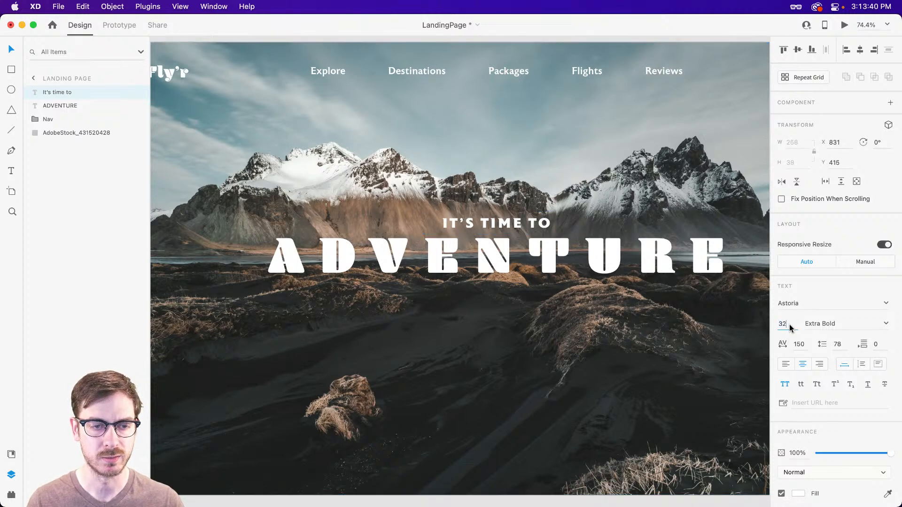
key(Down)
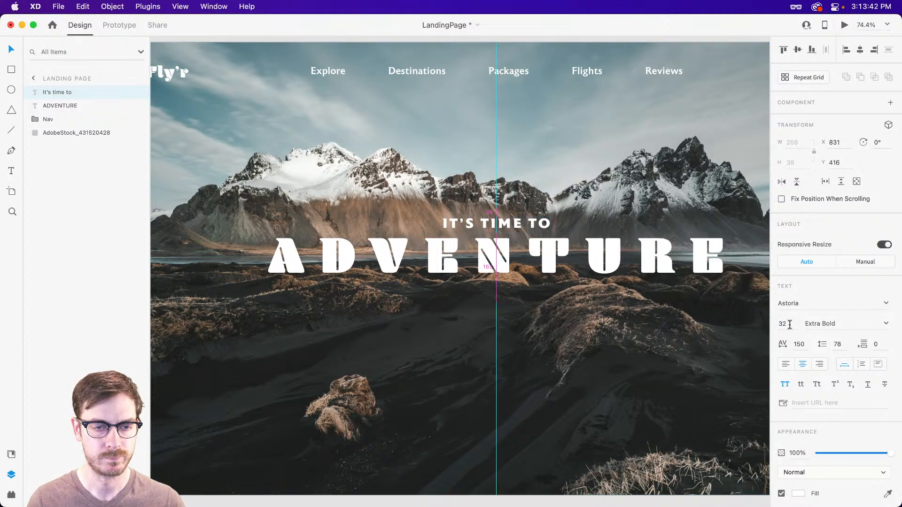
Move the "It's time to" and ADVENTURE texts together slightly higher to Y 391, keeping them horizontally centred
shift+click(545, 257)
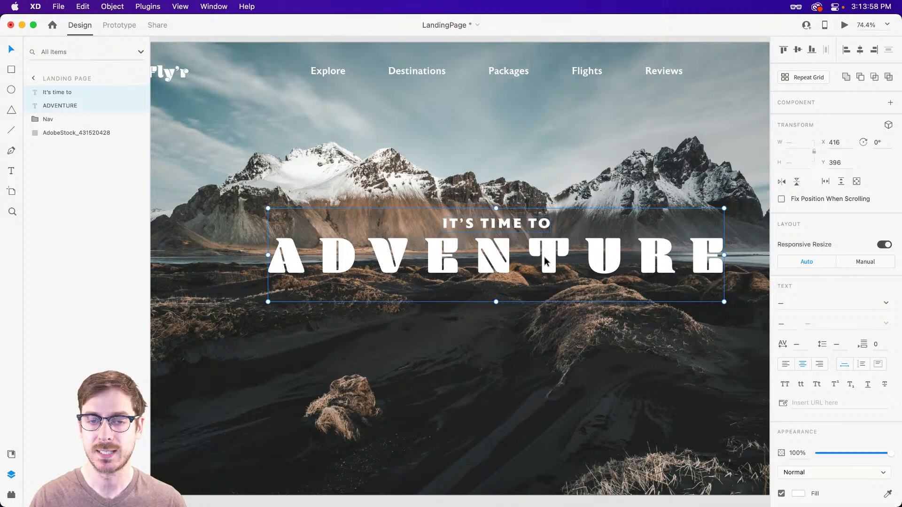
scroll(545, 261, down, 3)
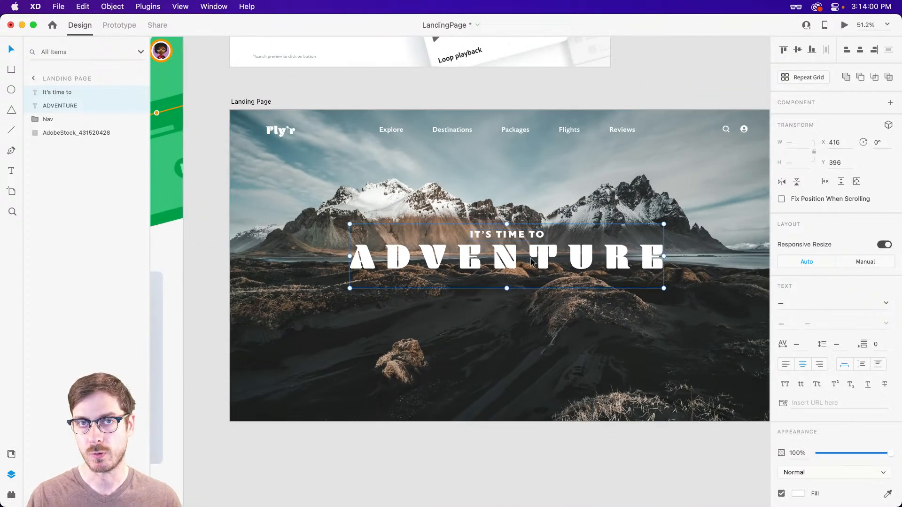
click(544, 333)
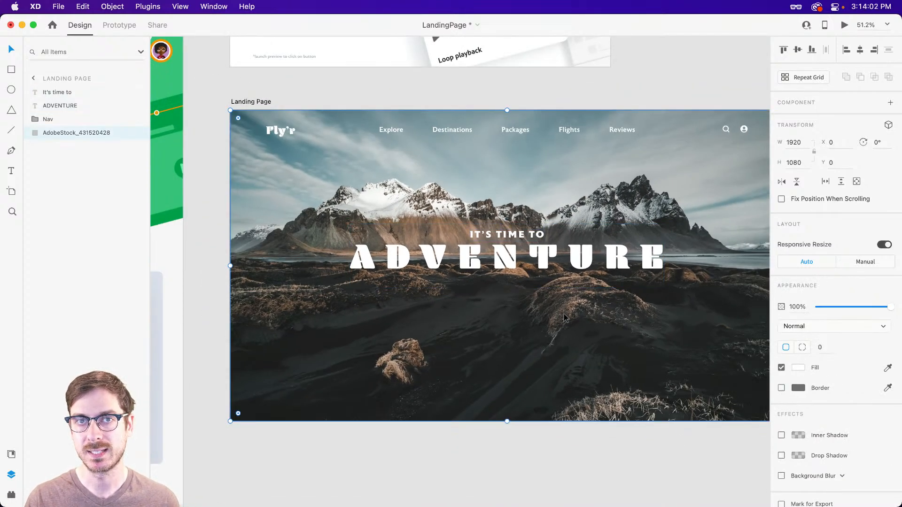
click(541, 254)
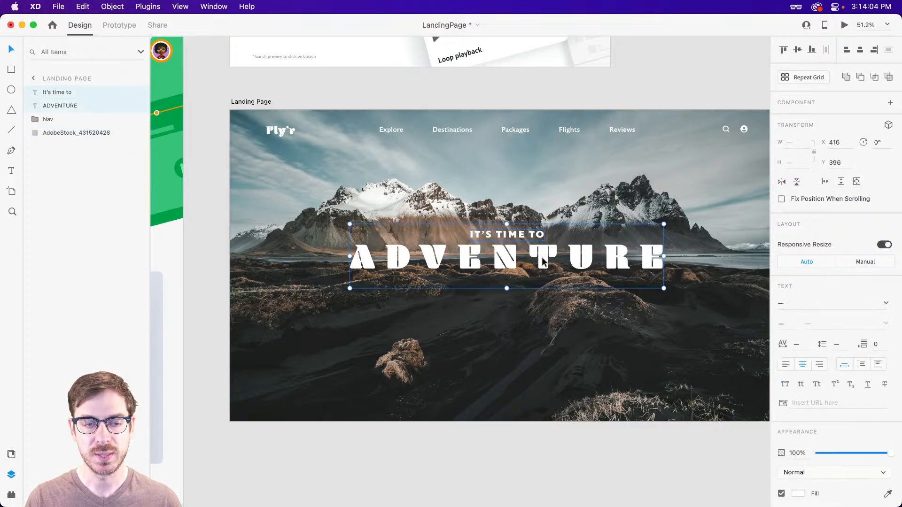
drag(542, 261, 543, 262)
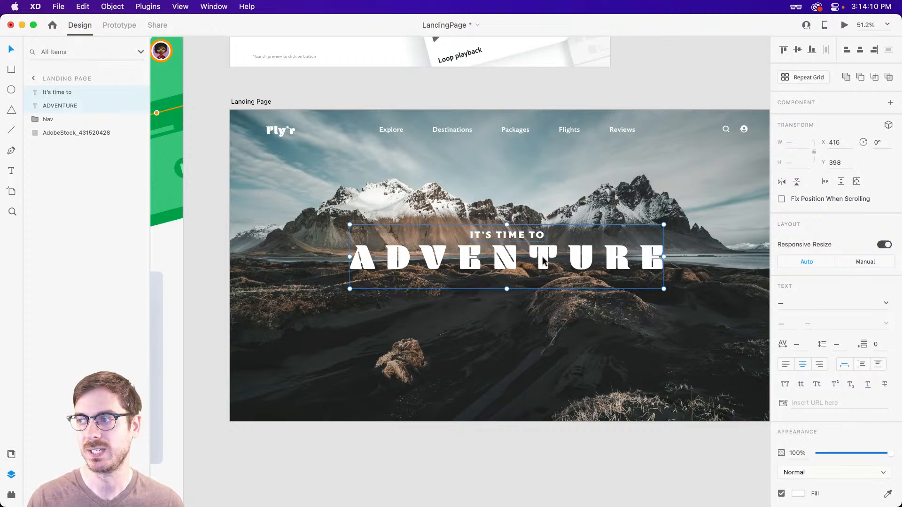
drag(543, 262, 541, 260)
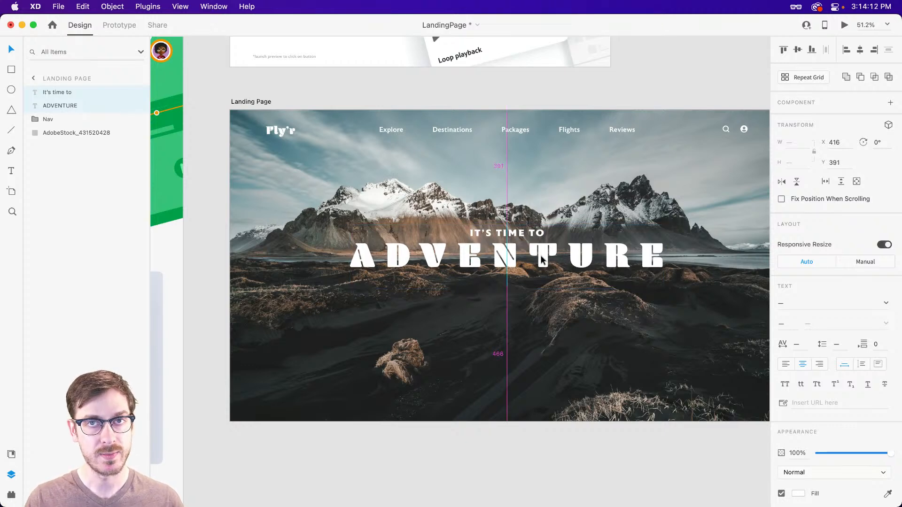
Preview the landing page to check the heading's look over the mountain photo, and close the preview
click(615, 347)
drag(594, 329, 552, 289)
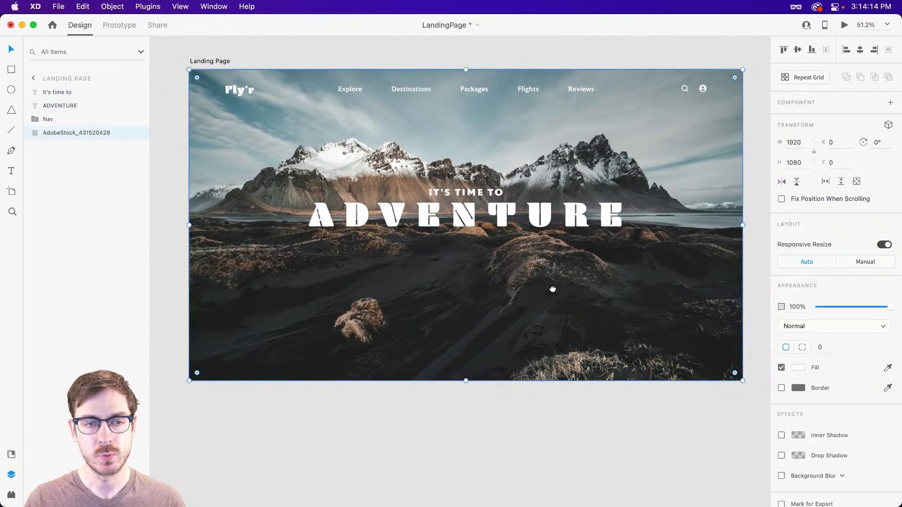
click(845, 26)
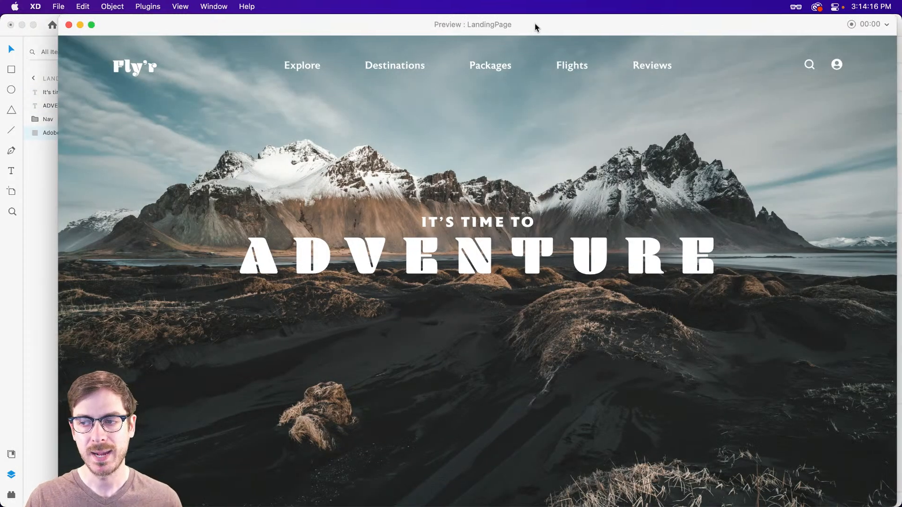
drag(534, 26, 532, 26)
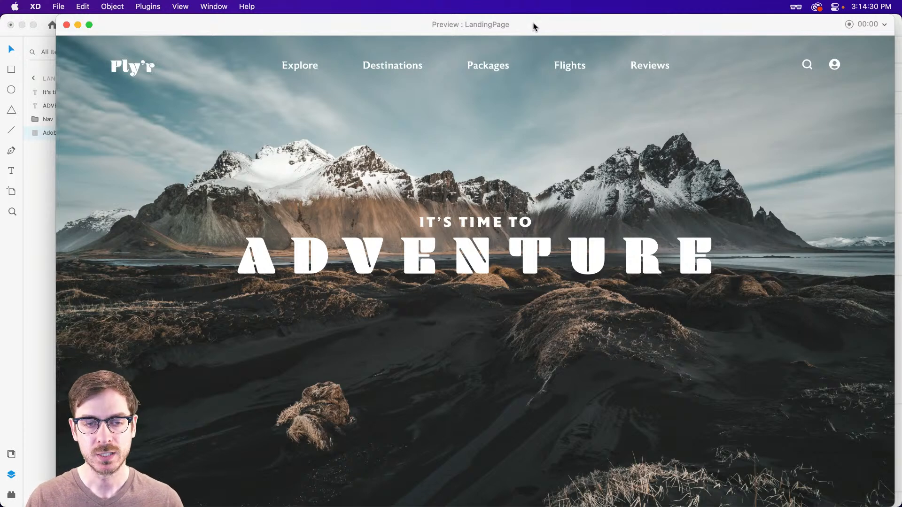
key(super+w)
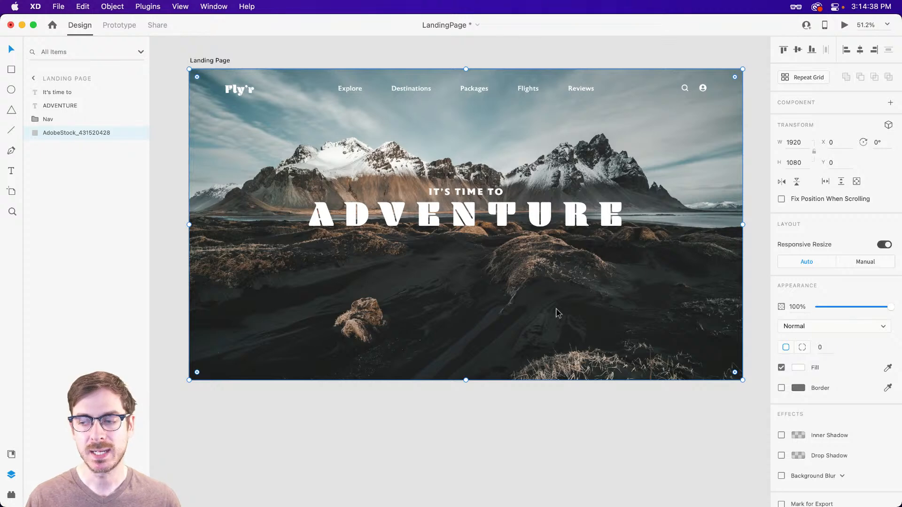
Switch to Finder, check the video AdobeStock_227653028.mp4 in the Nature folder, and return to Adobe XD
key(super+Tab)
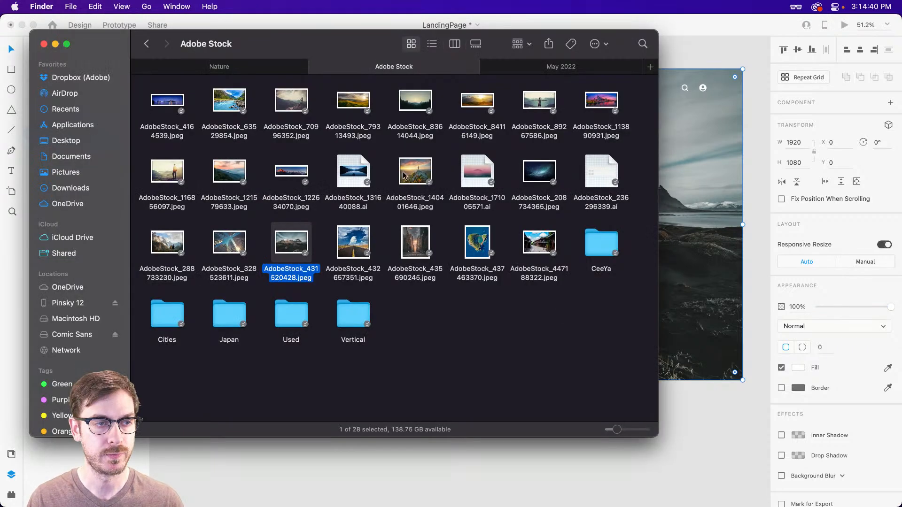
click(260, 69)
mouse_move(366, 171)
mouse_down()
mouse_move(653, 108)
mouse_move(383, 103)
mouse_move(515, 169)
mouse_move(322, 171)
mouse_move(360, 163)
mouse_up()
key(super+Tab)
key(super+Tab)
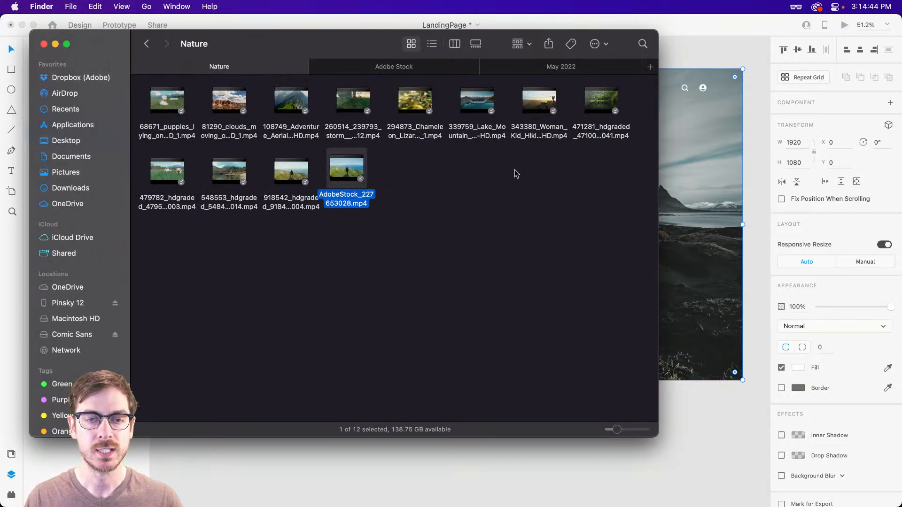
key(super+Tab)
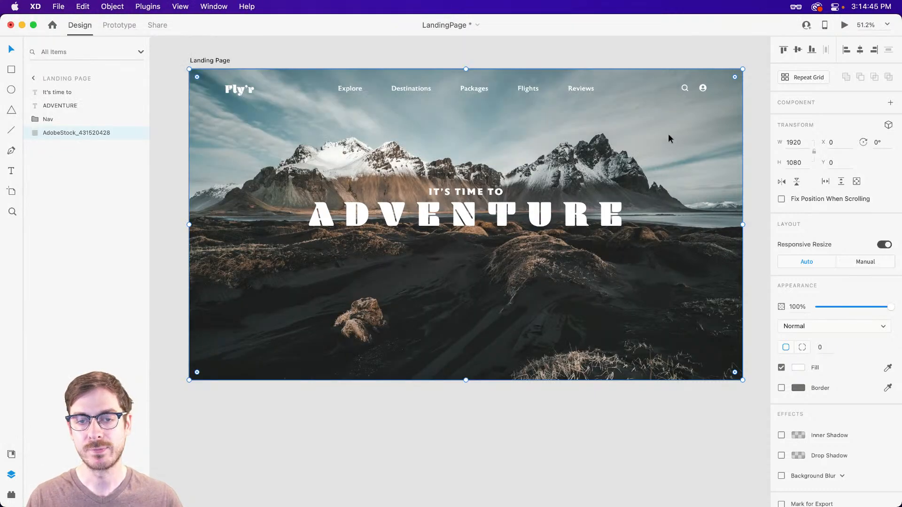
Try replacing the background photo with a solid light pink fill, #DBB9B9
click(799, 371)
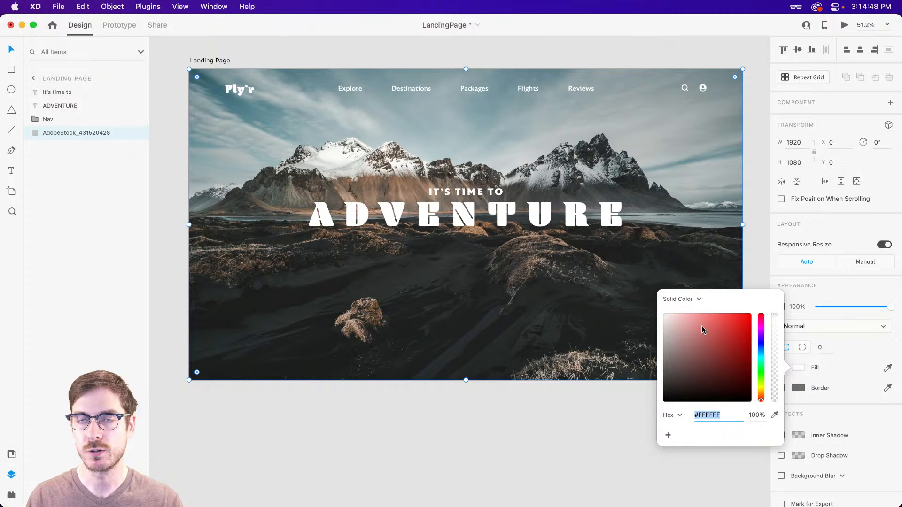
click(676, 325)
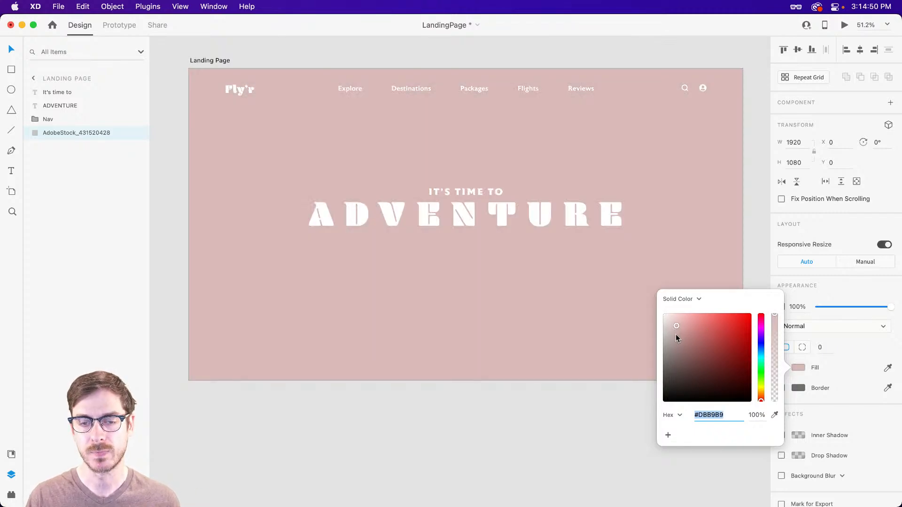
click(838, 303)
Set the full-page background rectangle's fill to a solid dark brown
click(798, 368)
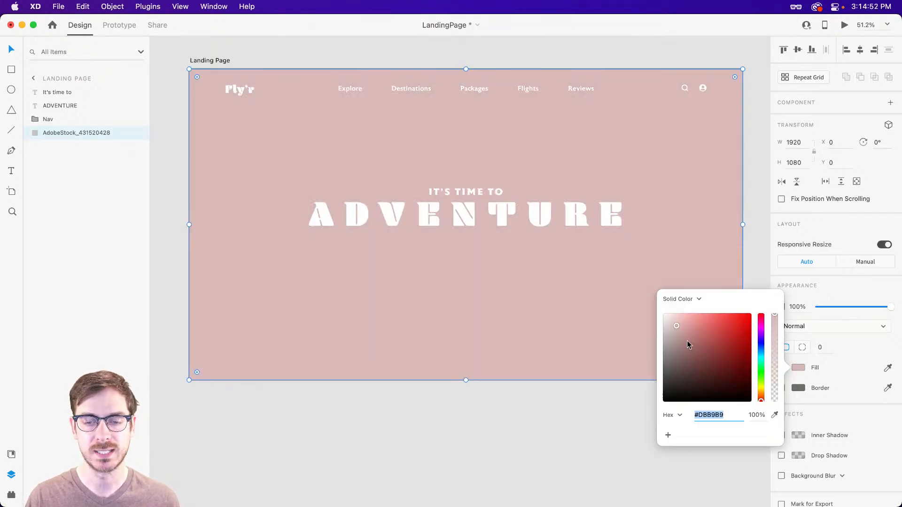
click(678, 378)
click(827, 294)
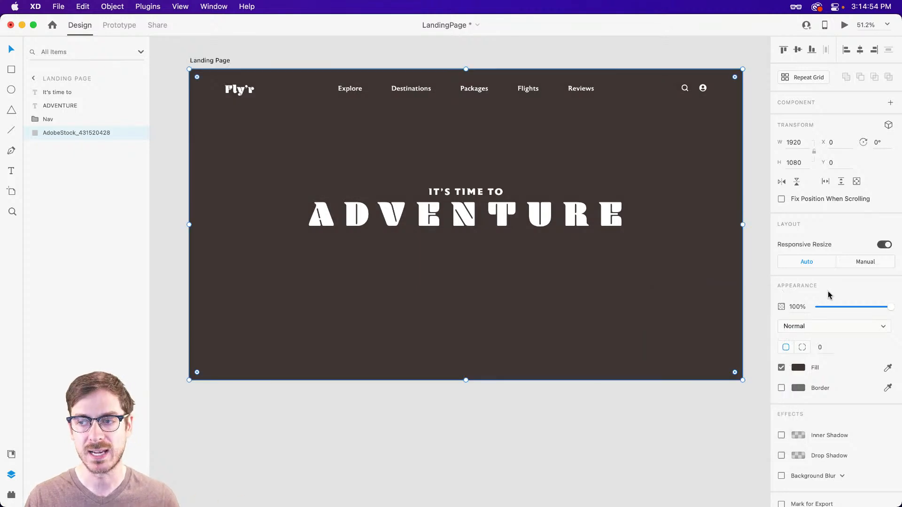
Switch to Finder and place the 339759_Lake_Mountain video from the Nature folder into the full-page background rectangle in Adobe XD
key(super+Tab)
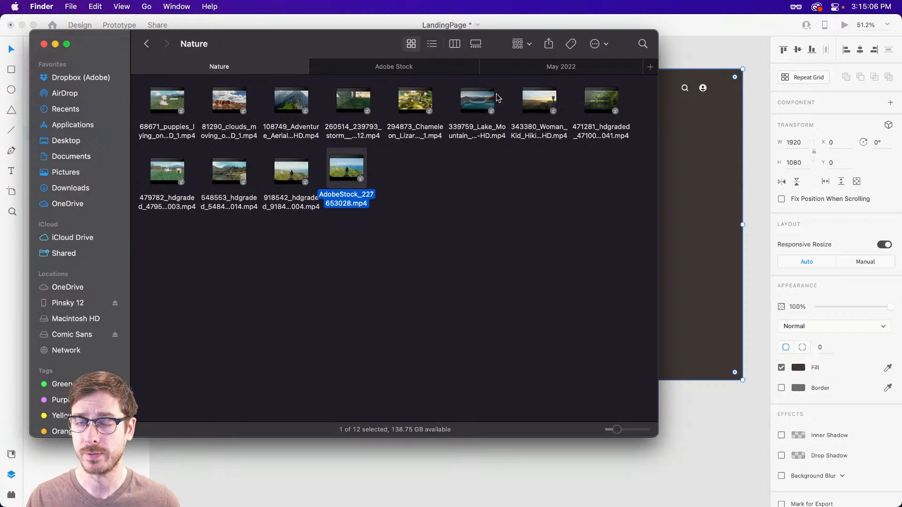
drag(497, 97, 648, 139)
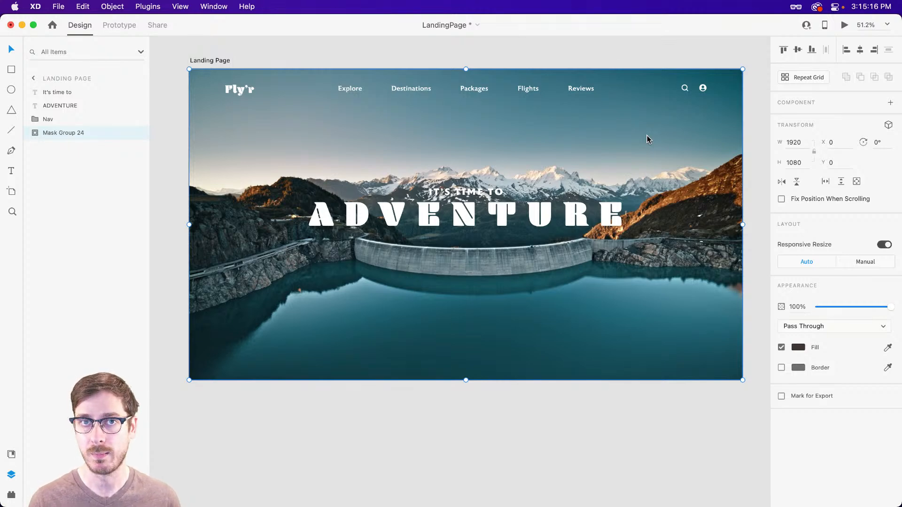
Move the "It's time to" and "ADVENTURE" texts together straight down to about Y 430
click(496, 233)
shift+click(480, 196)
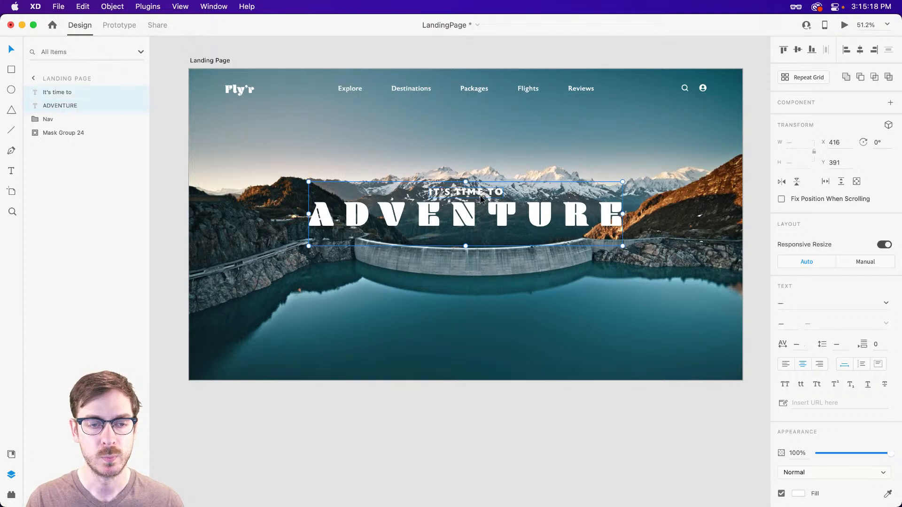
drag(480, 198, 481, 210)
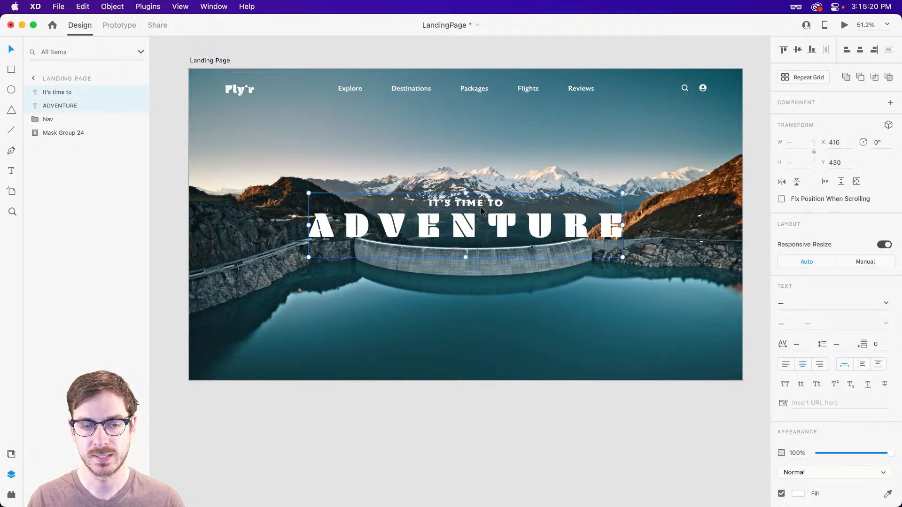
Enlarge the lake video inside its mask to about 2798 × 1488 and set it to play automatically
click(613, 313)
double_click(644, 289)
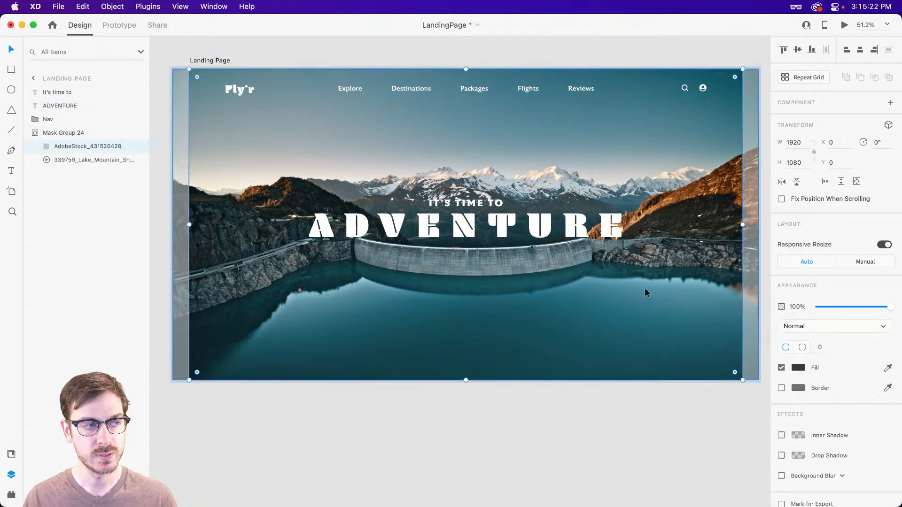
click(645, 289)
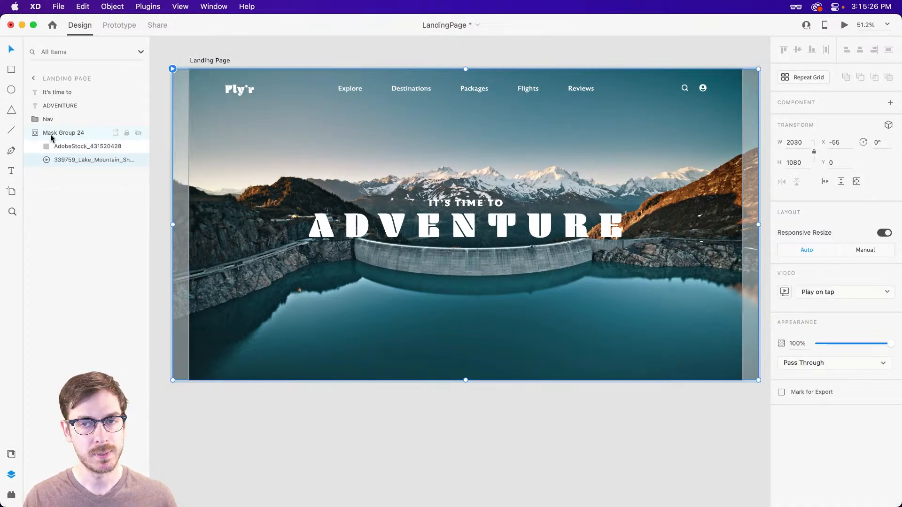
drag(466, 381, 462, 439)
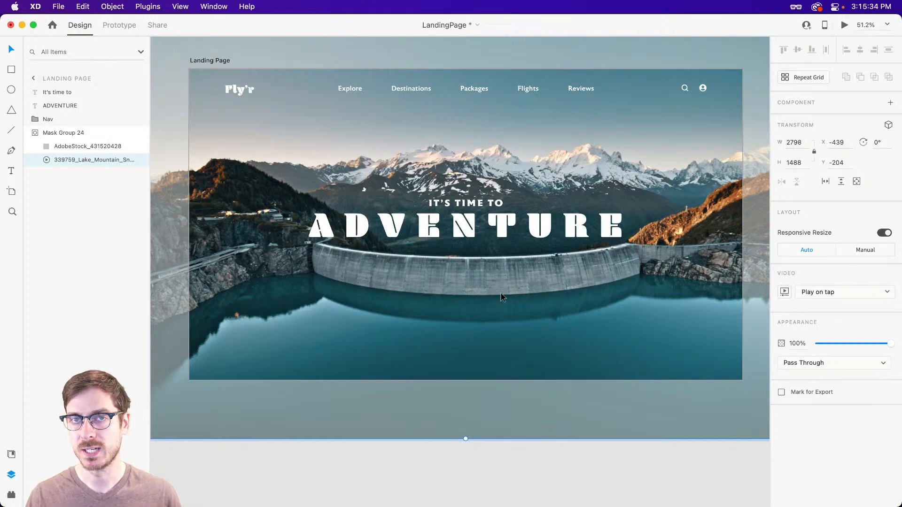
click(888, 294)
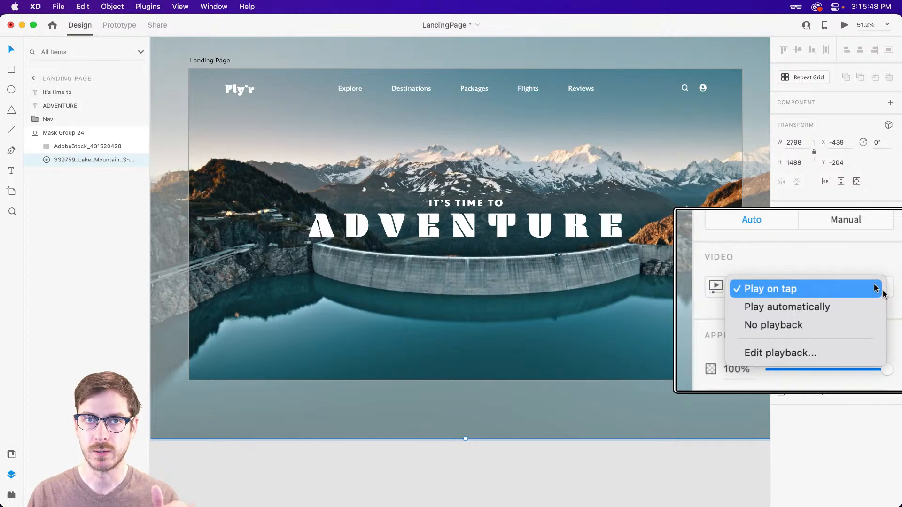
click(856, 307)
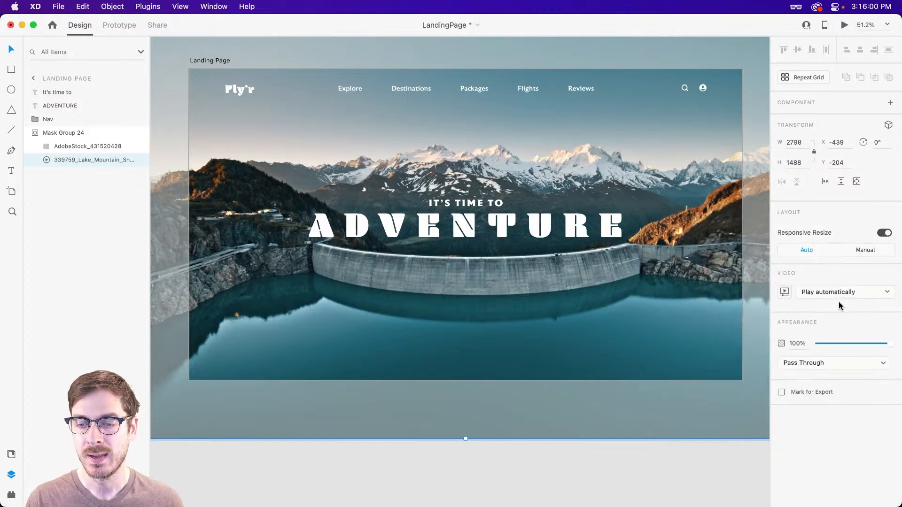
Edit the lake video's playback, trimming it to run from 00:00 to 00:20, and close the playback settings
click(784, 293)
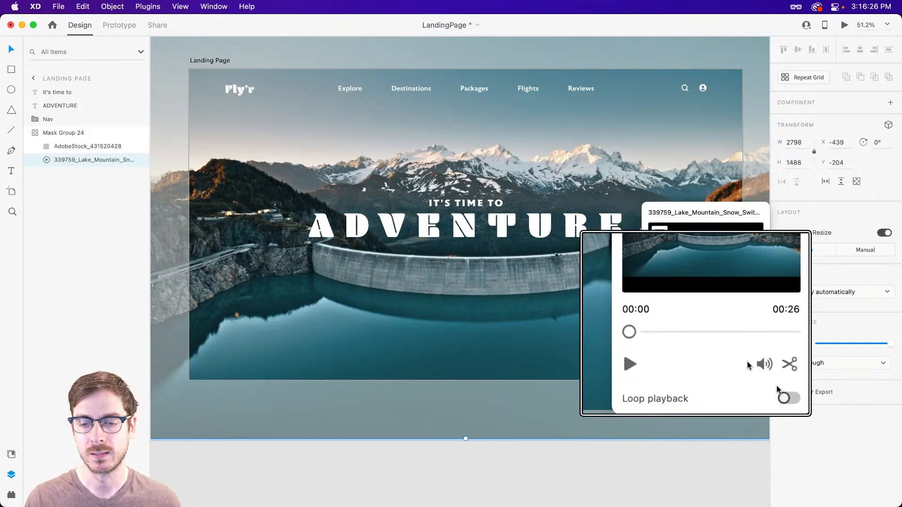
drag(660, 330, 640, 338)
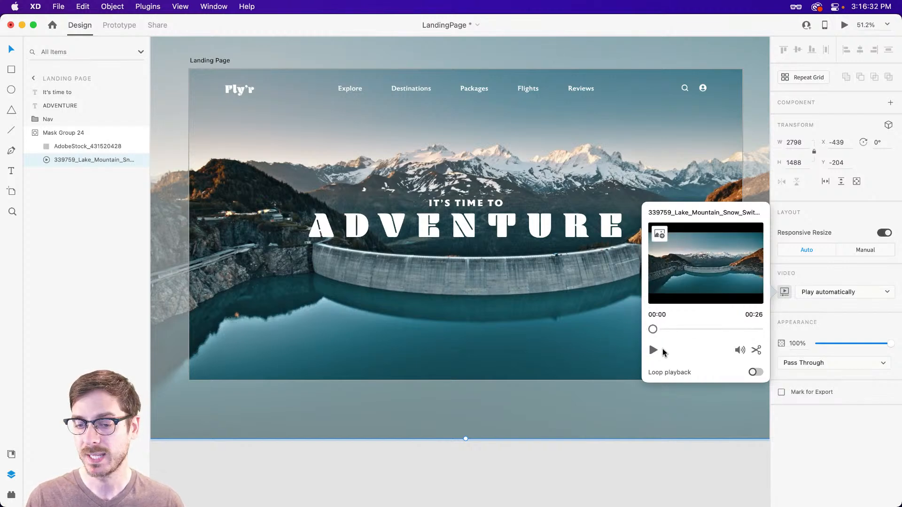
click(757, 352)
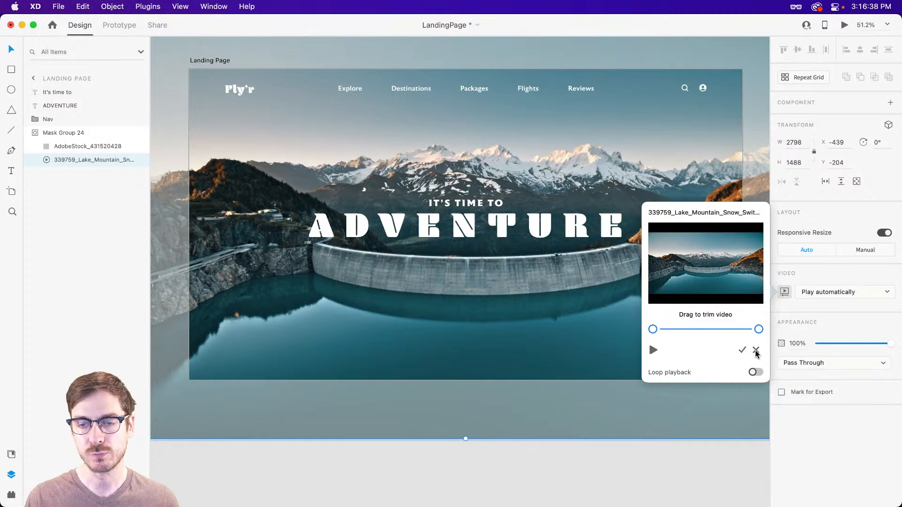
mouse_move(653, 330)
mouse_down()
mouse_move(663, 329)
mouse_move(653, 329)
mouse_up()
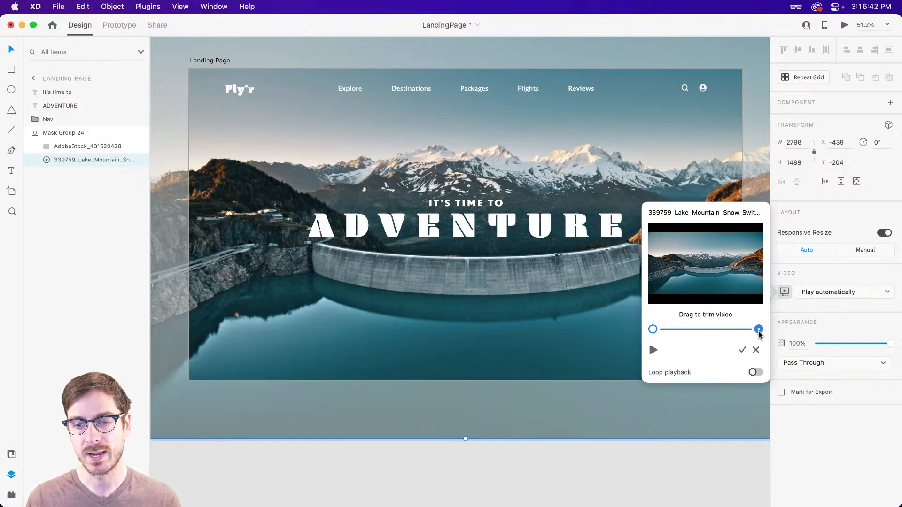
drag(758, 329, 735, 329)
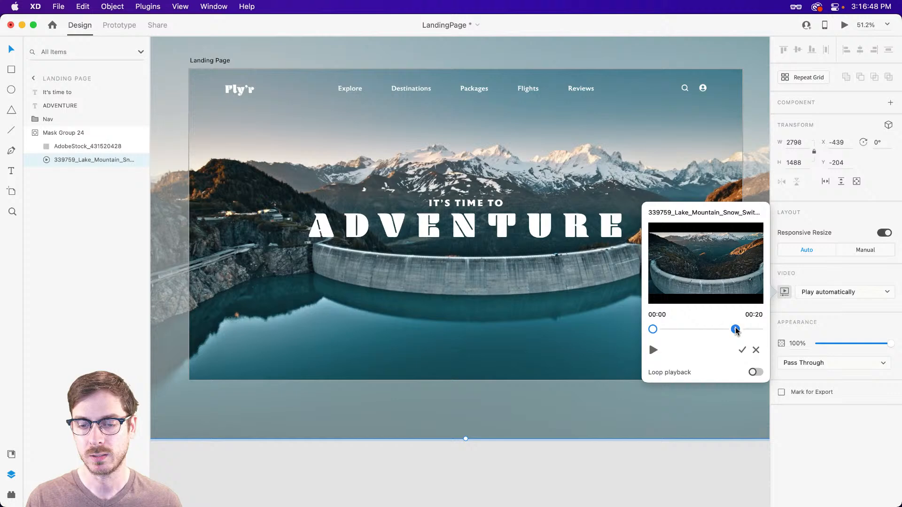
click(742, 350)
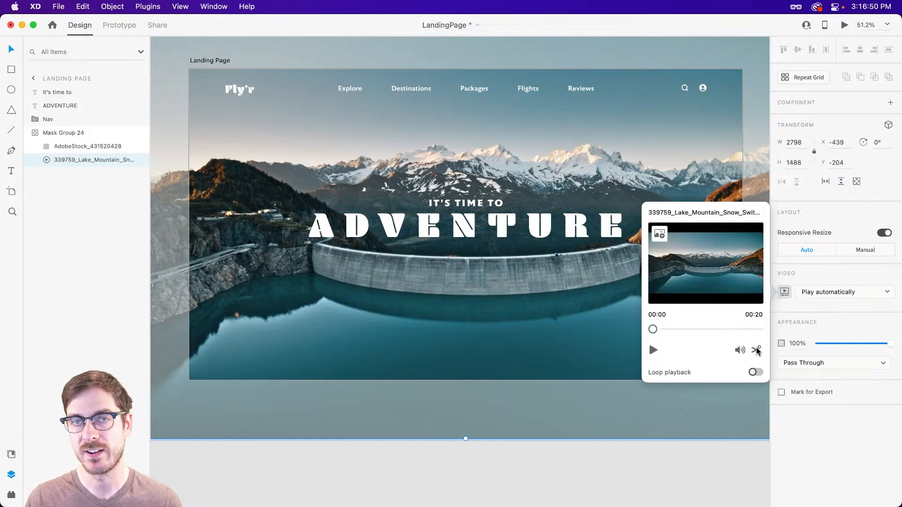
click(756, 350)
click(743, 350)
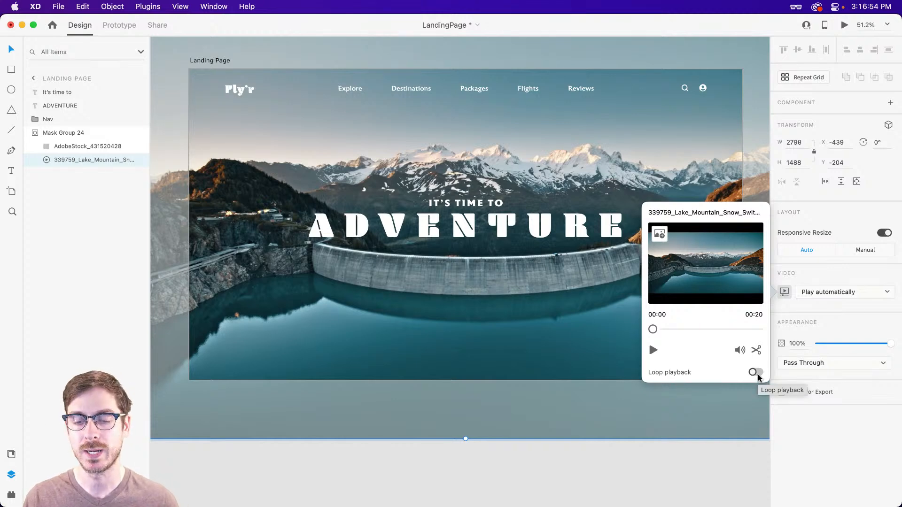
click(808, 438)
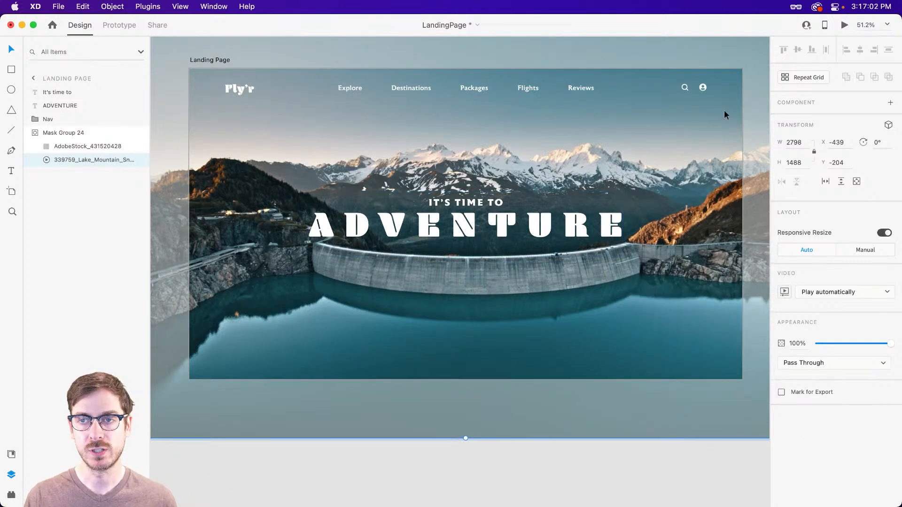
Preview the landing page to watch the background video play behind the heading, and close the preview
click(844, 25)
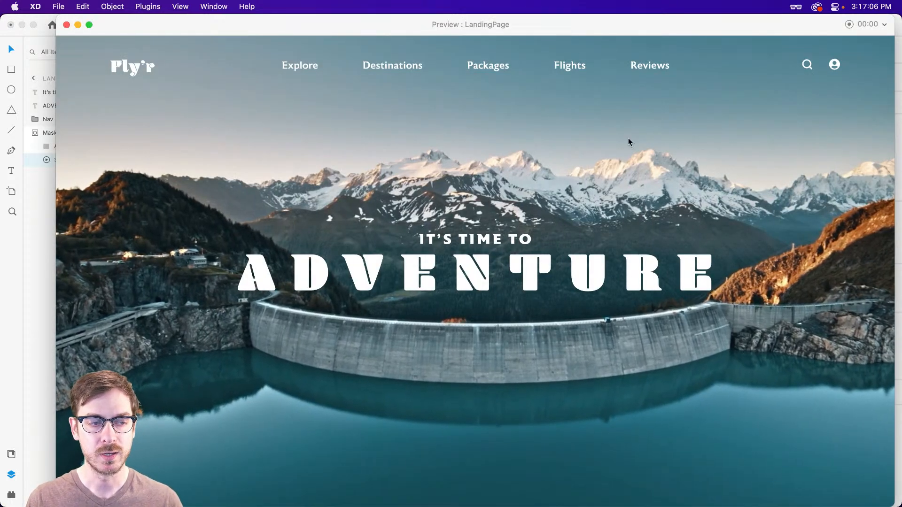
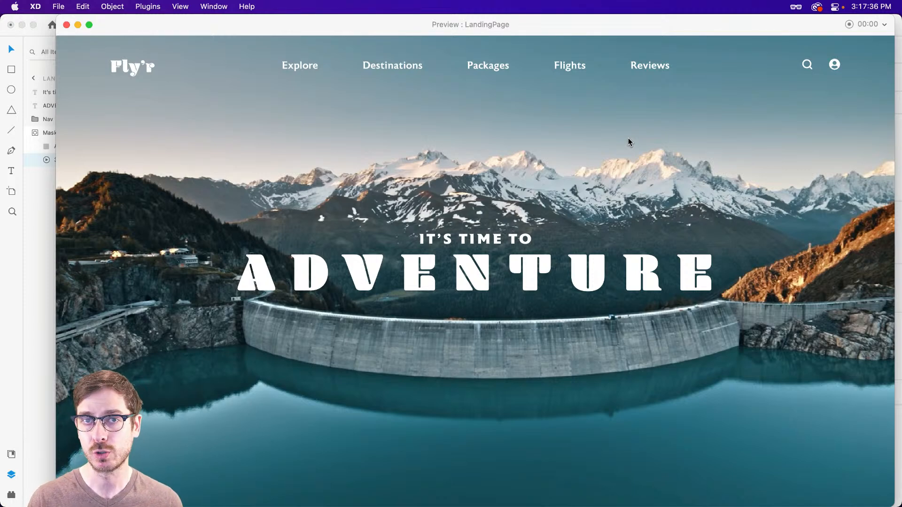
key(super+w)
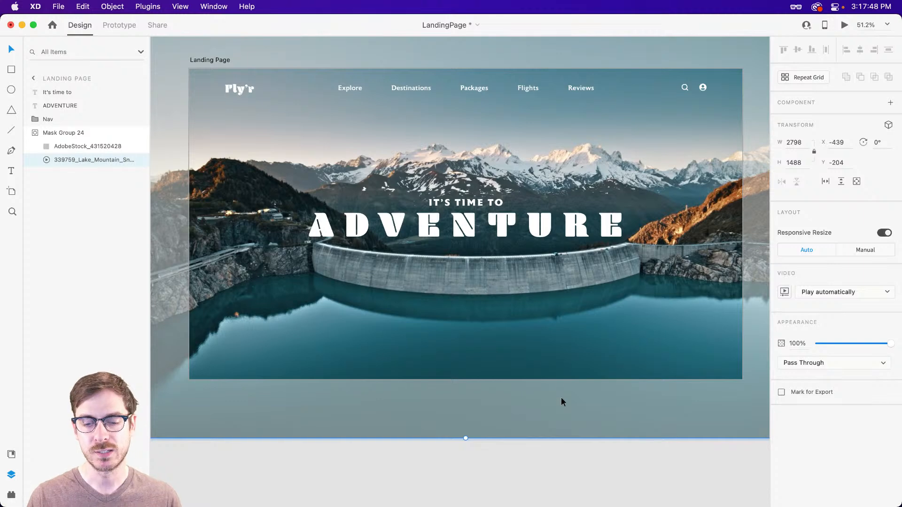
Rename the mask group containing the background video as Video
click(567, 481)
click(528, 290)
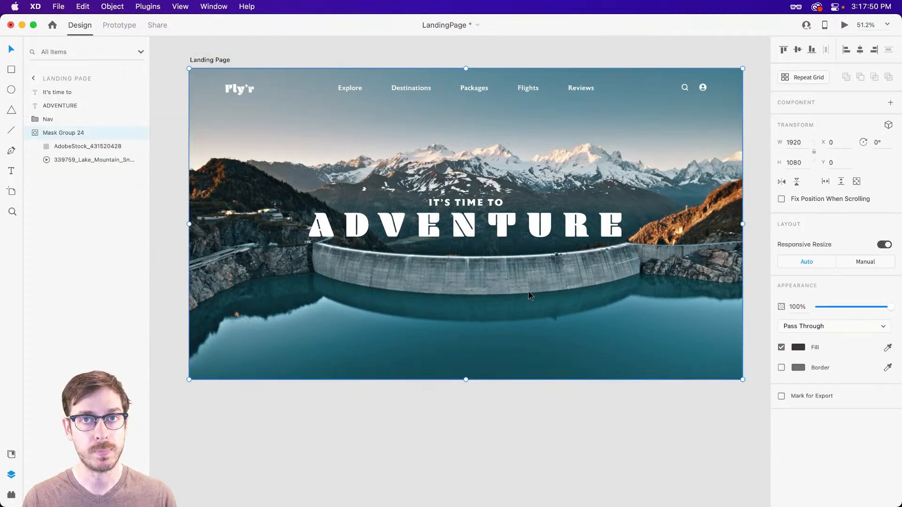
double_click(55, 134)
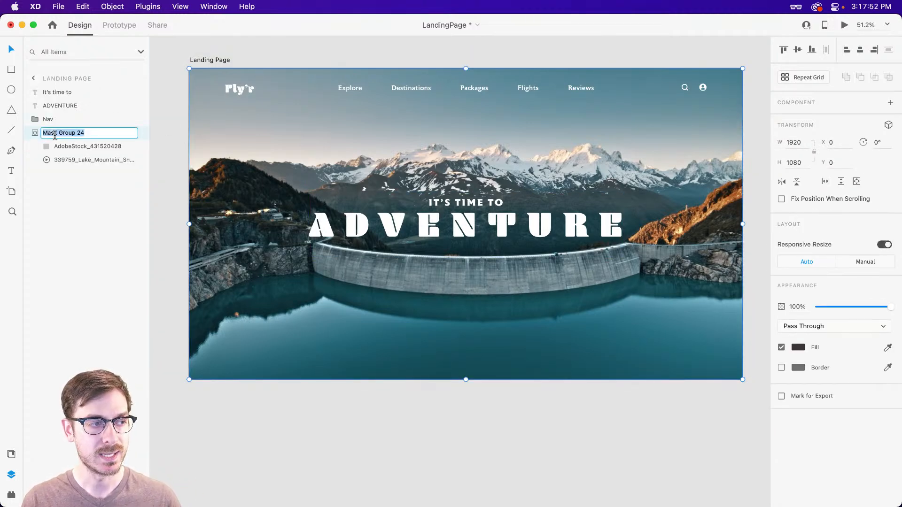
text(Video)
key(Return)
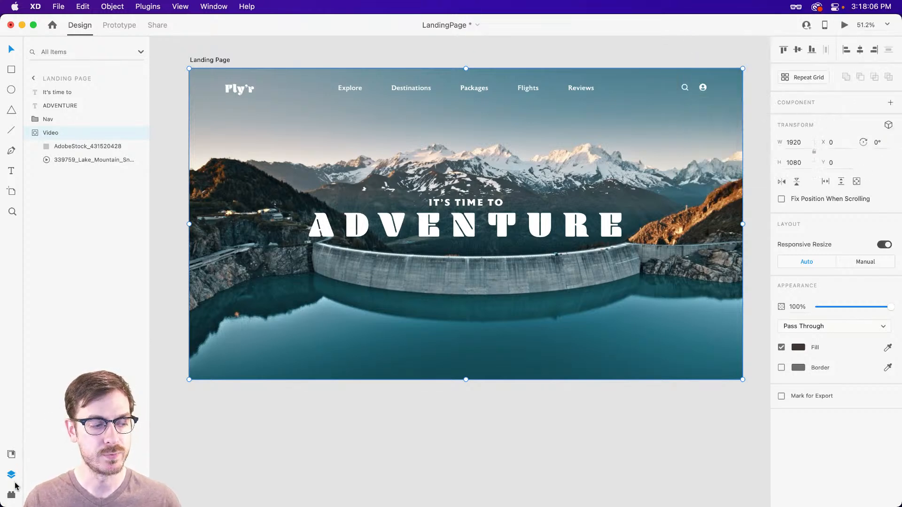
Make the Video group a component, check it among the document assets, and return to the layer list
click(12, 455)
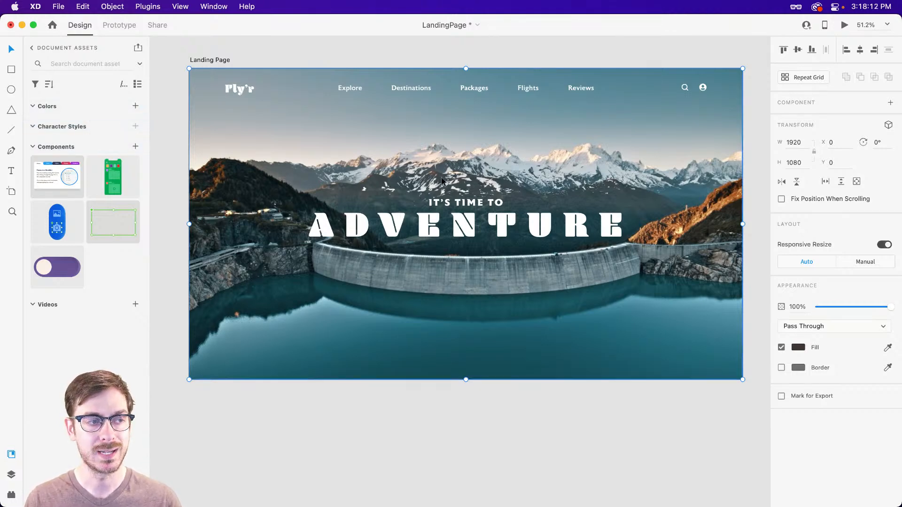
key(super+k)
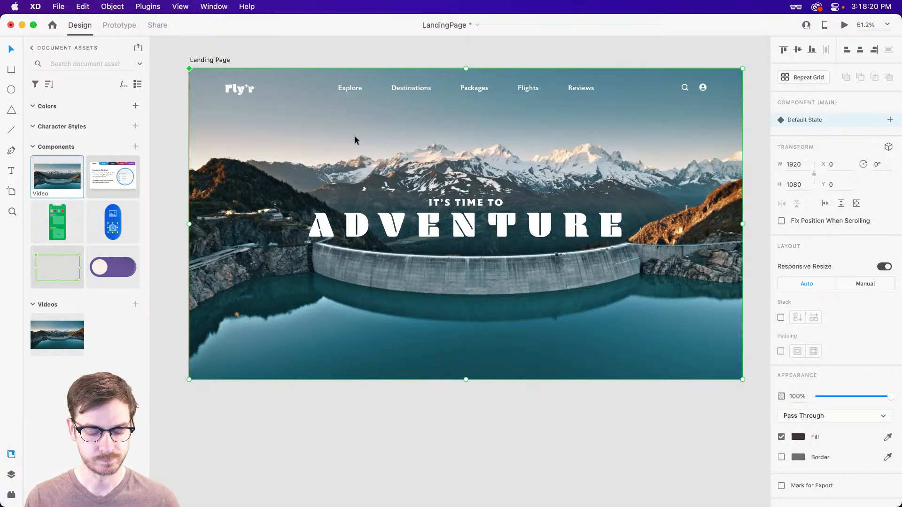
key(super+y)
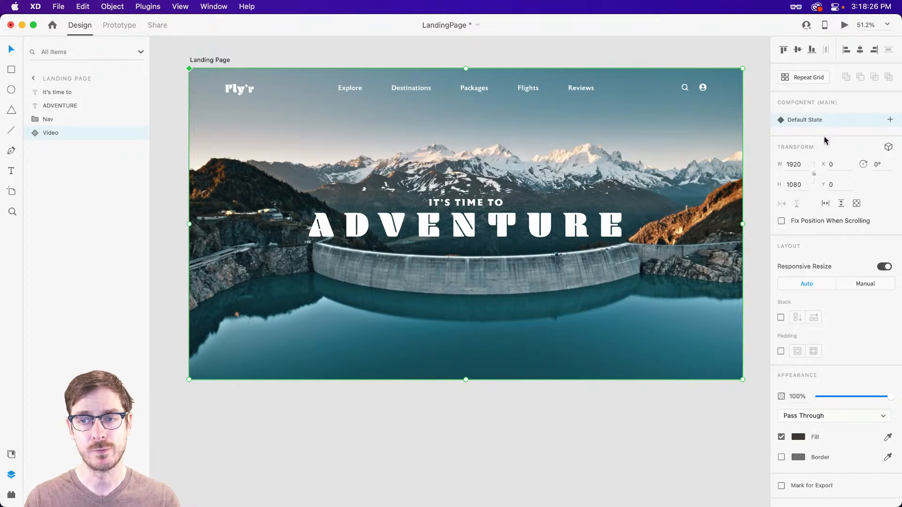
Add a new state to the Video component and name it Video 2
click(893, 122)
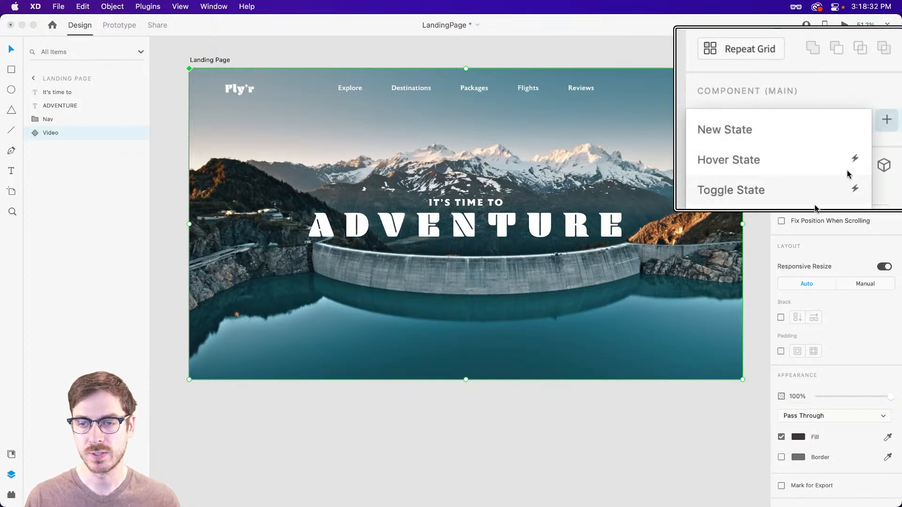
click(798, 132)
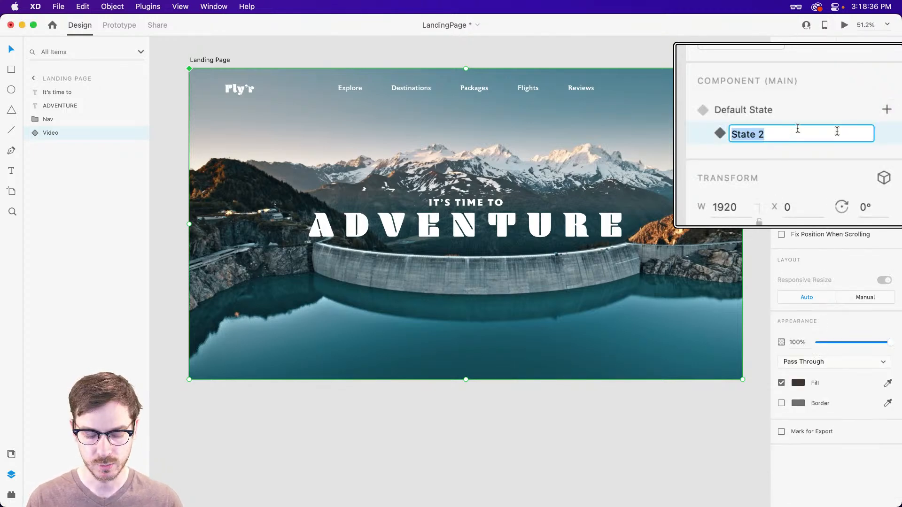
text(Video 2)
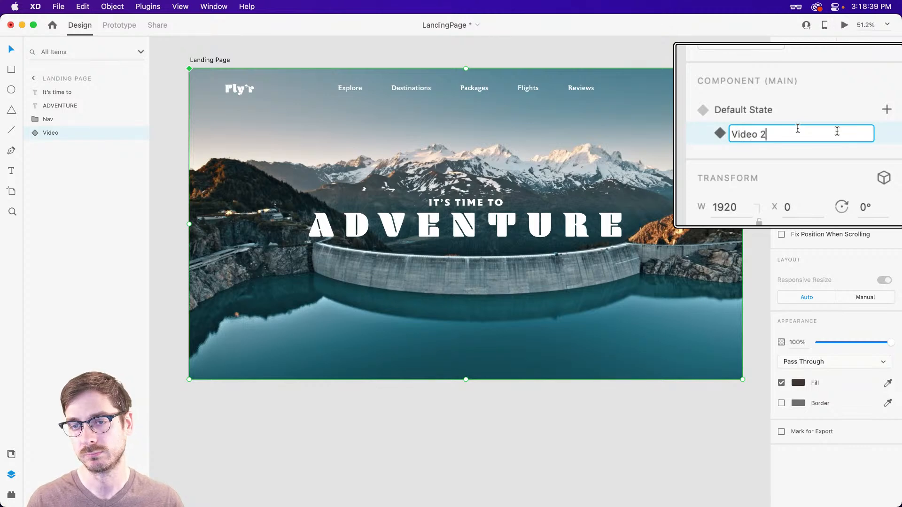
key(Return)
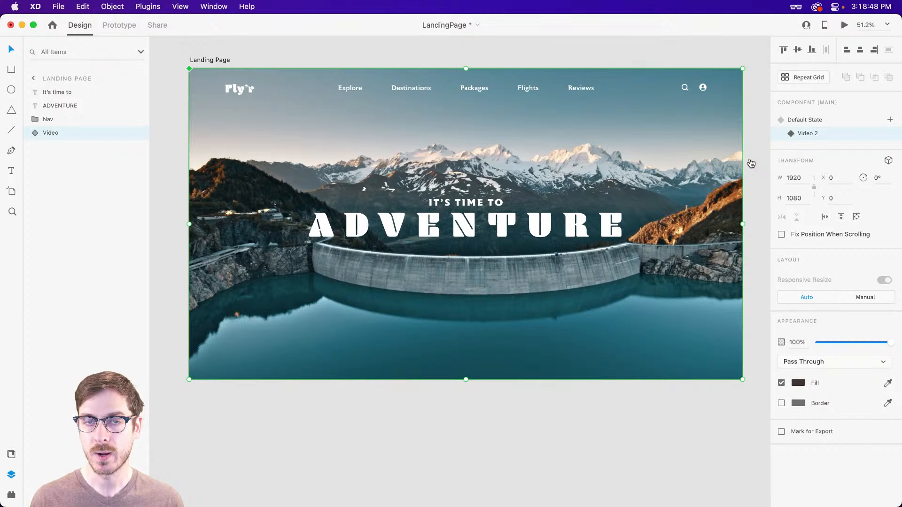
Switch to Finder and preview the forest lake clip 471281_hdgraded and the puppies clip 479782_hdgraded in the Nature folder
key(super+Tab)
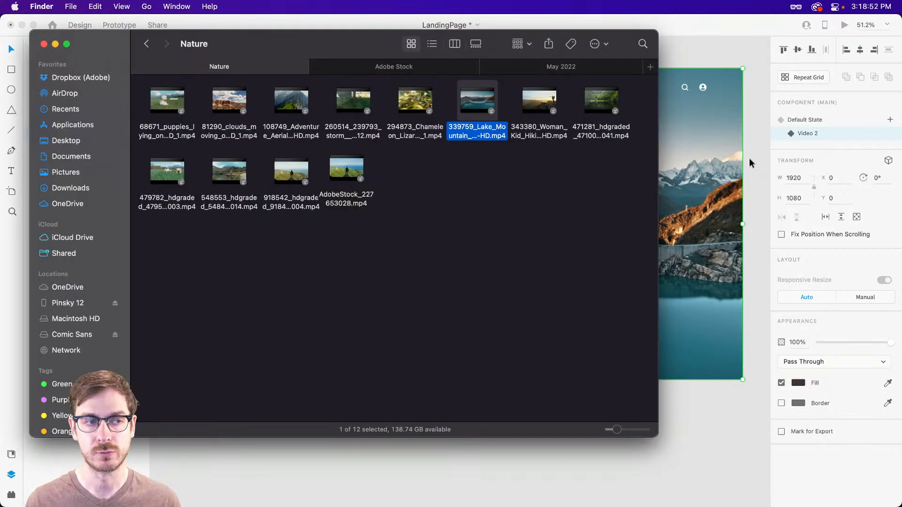
click(617, 94)
key(space)
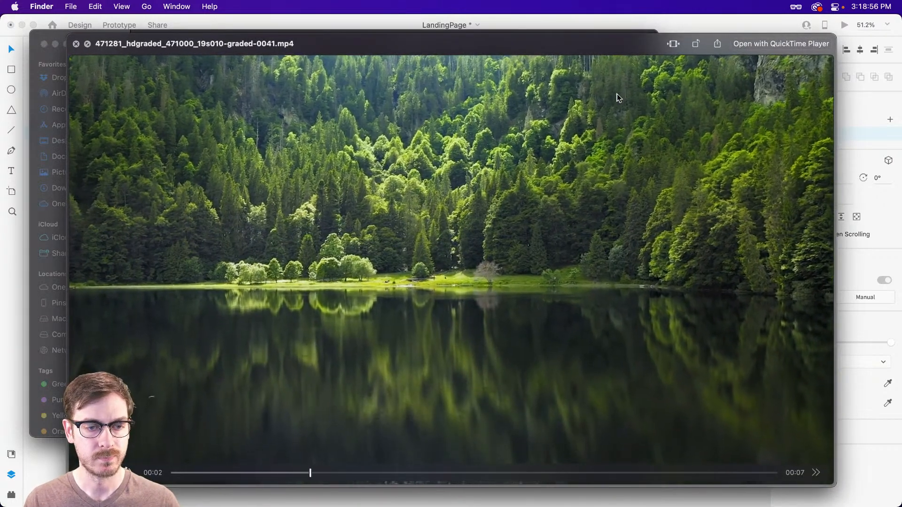
key(space)
click(497, 199)
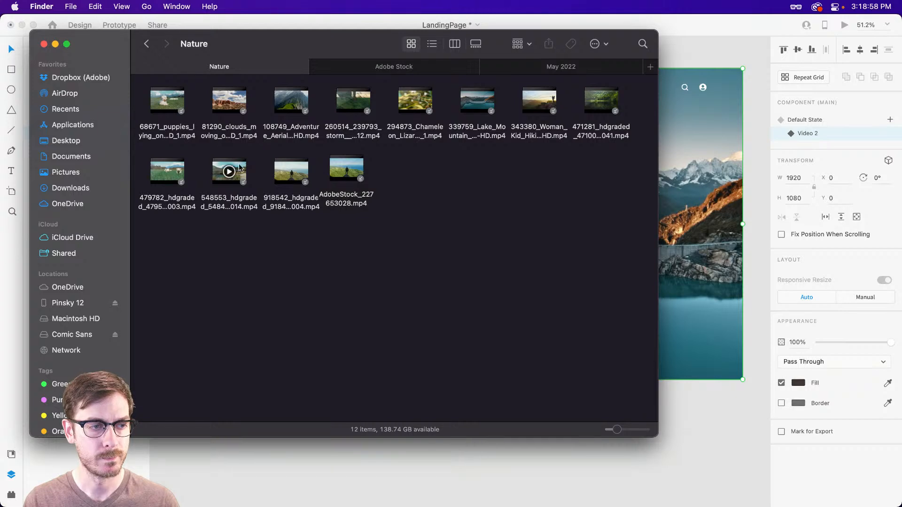
click(180, 165)
key(space)
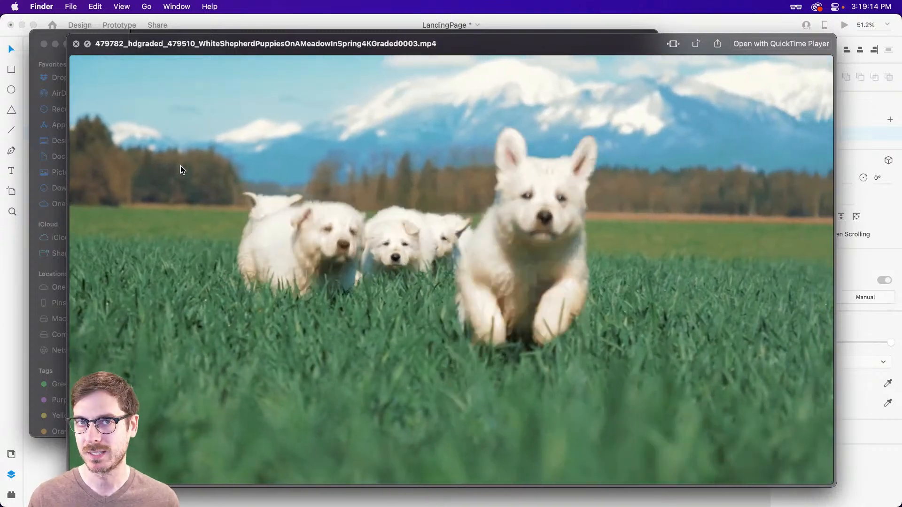
key(space)
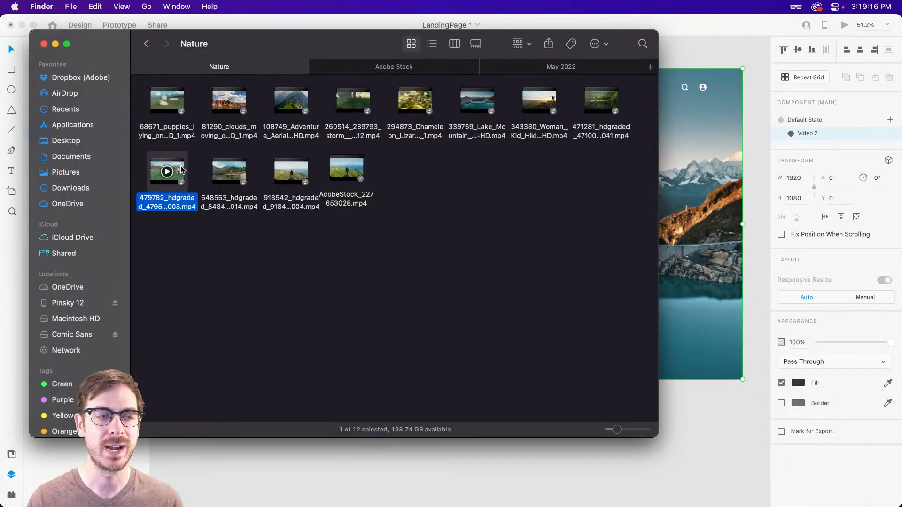
Preview the 68671_puppies clip, and replace the Video 2 background with the 479782_hdgraded puppies clip, shifted up to Y -408
click(176, 106)
key(space)
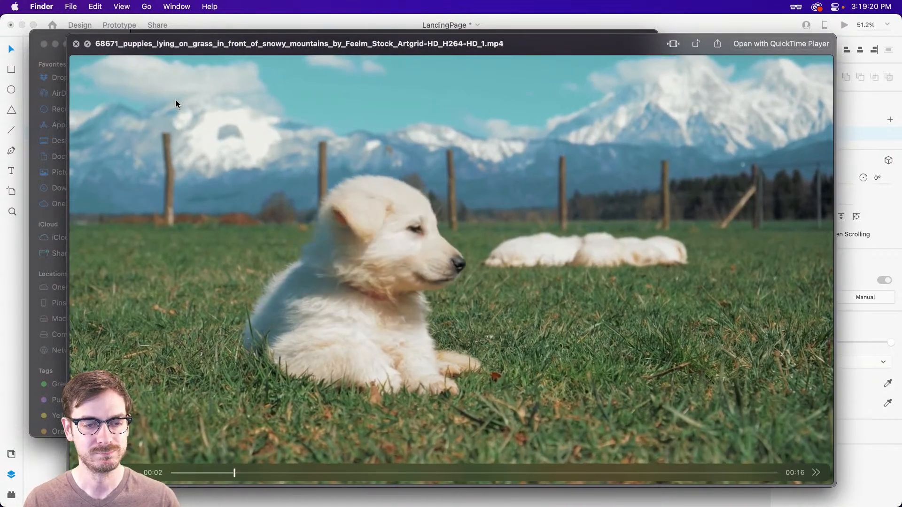
key(space)
drag(167, 172, 657, 168)
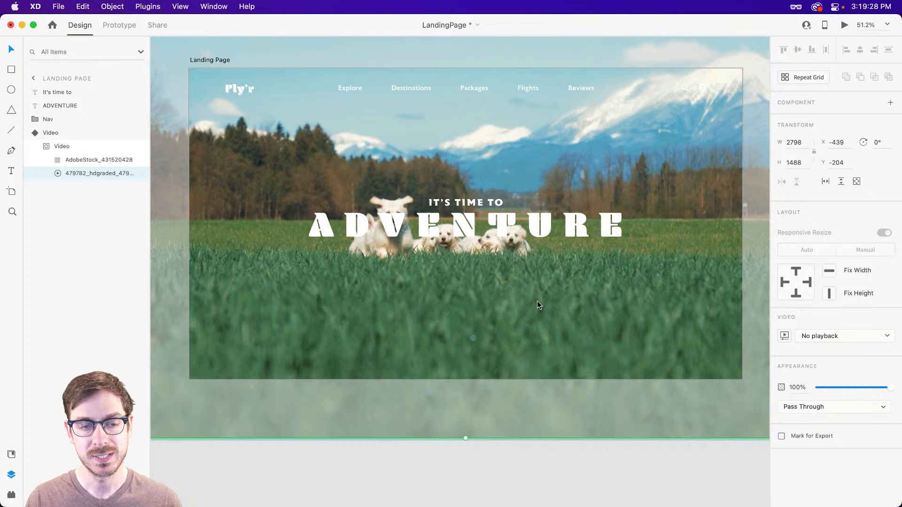
drag(537, 300, 540, 243)
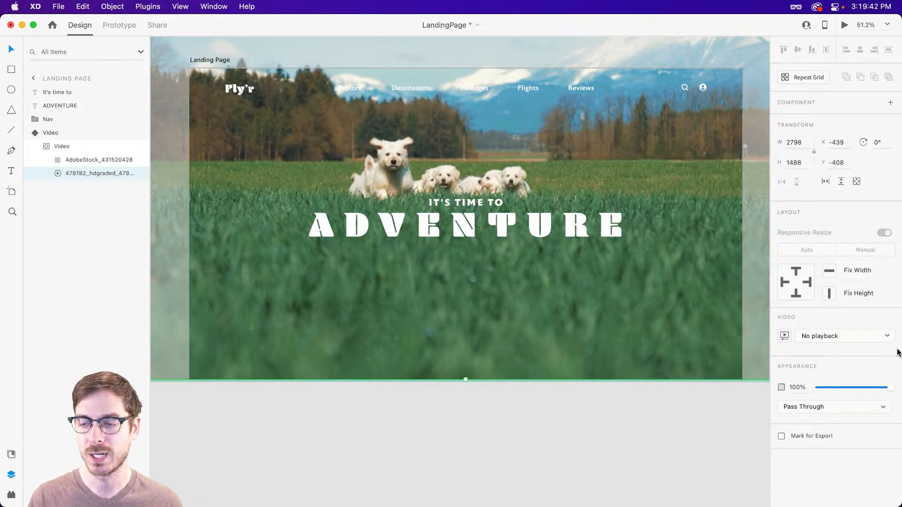
Set the 479782_hdgraded clip to play automatically, check its playback settings, and preview the landing page
click(882, 331)
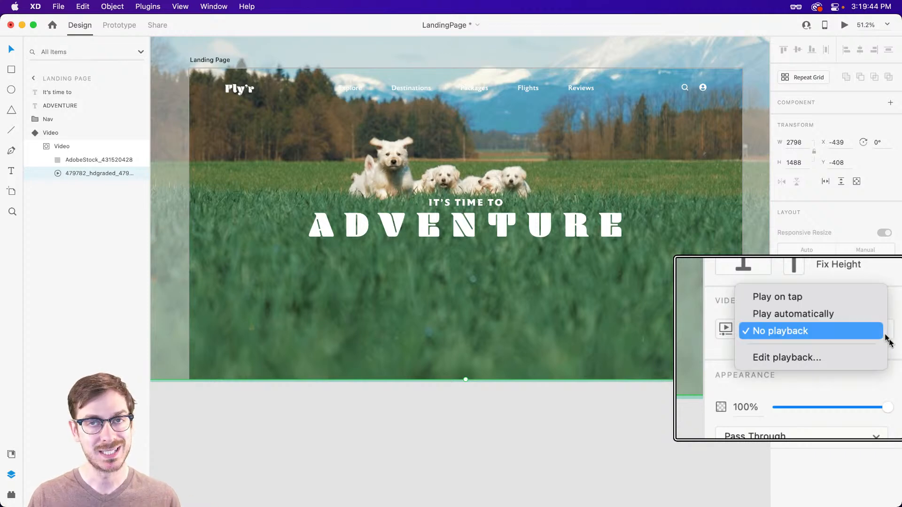
click(862, 330)
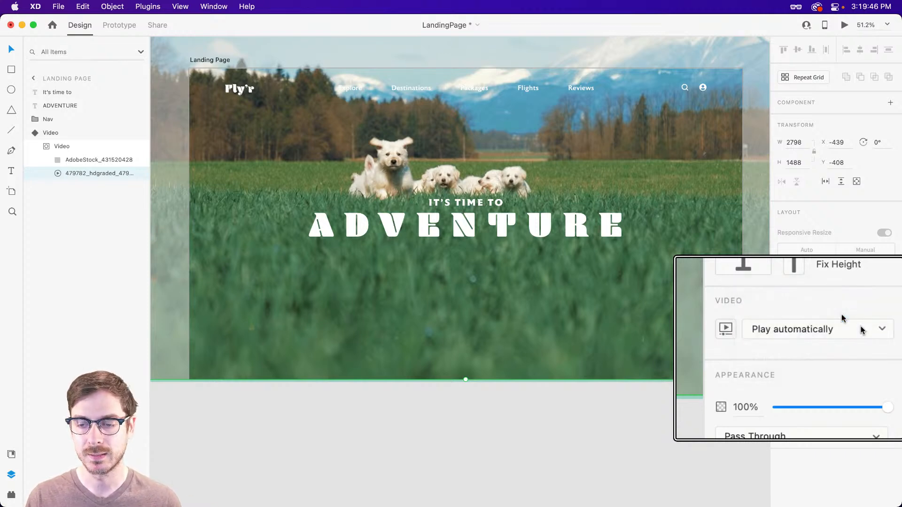
click(787, 333)
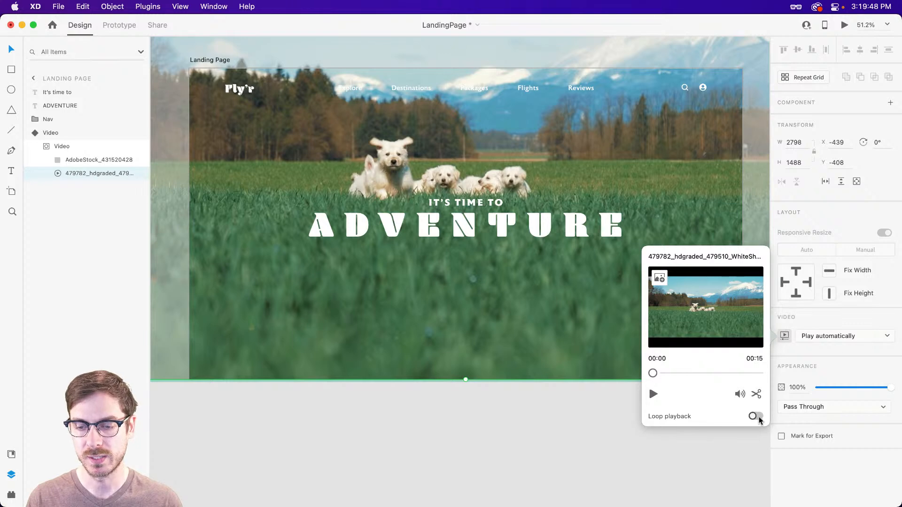
click(852, 320)
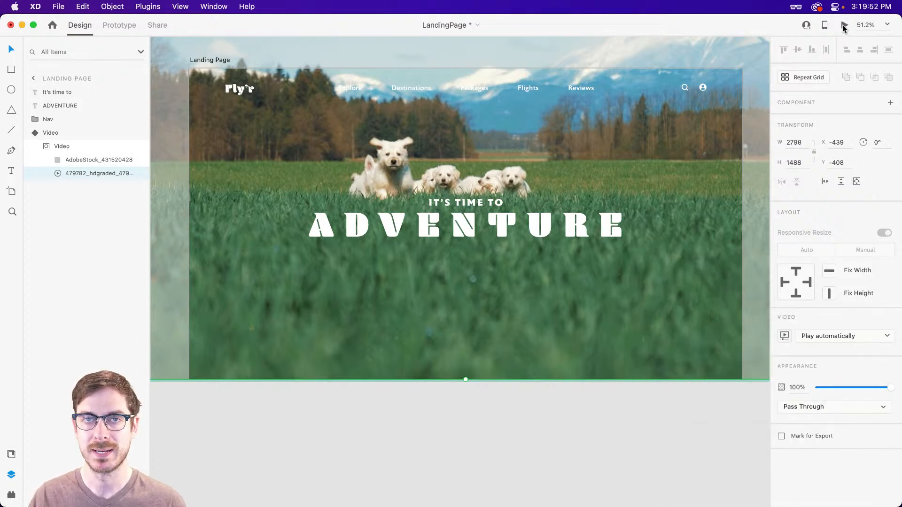
click(844, 26)
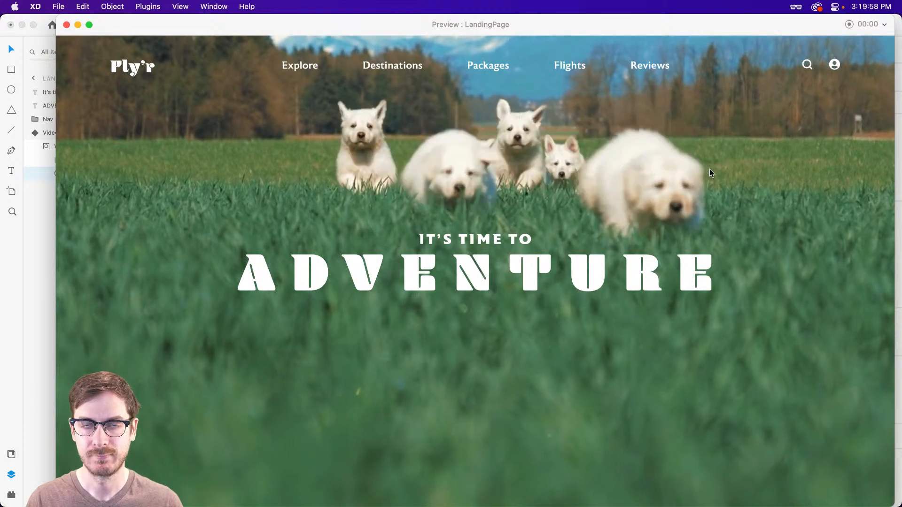
key(super+w)
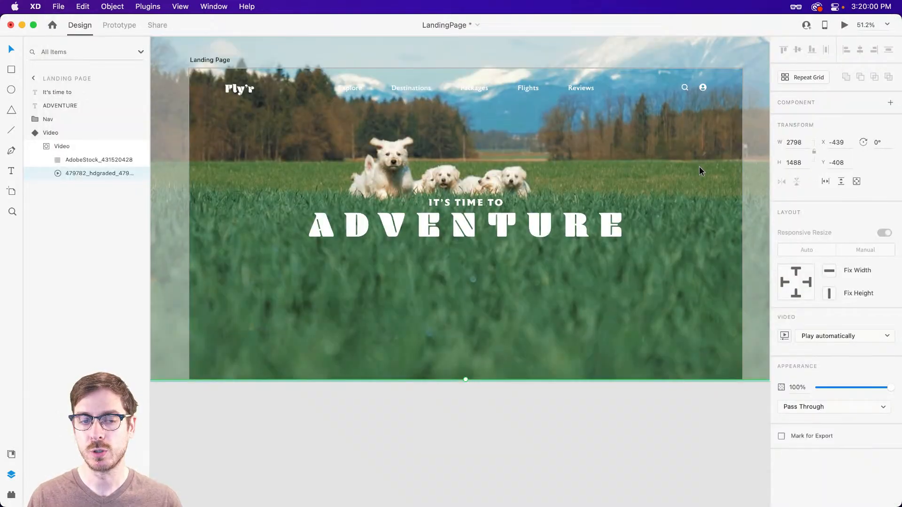
Add another new state to the Video component and name it Video 3
click(478, 221)
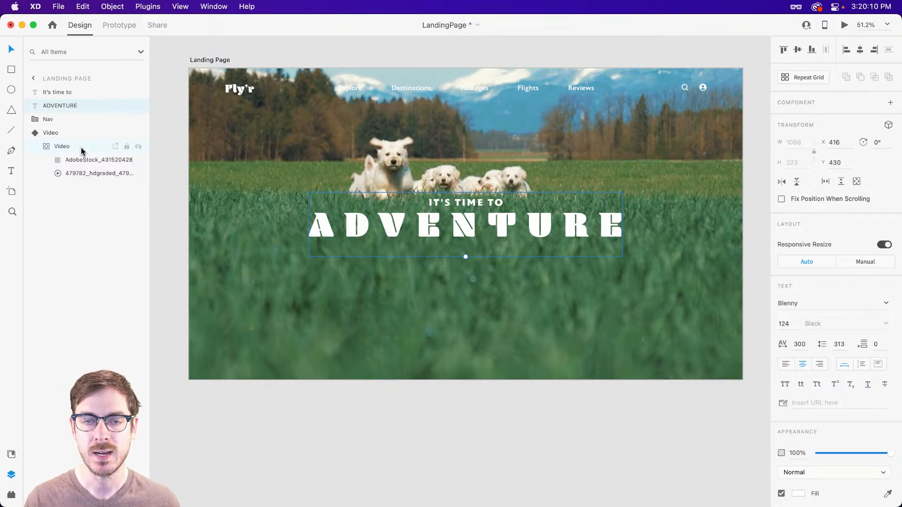
scroll(404, 113, up, 1)
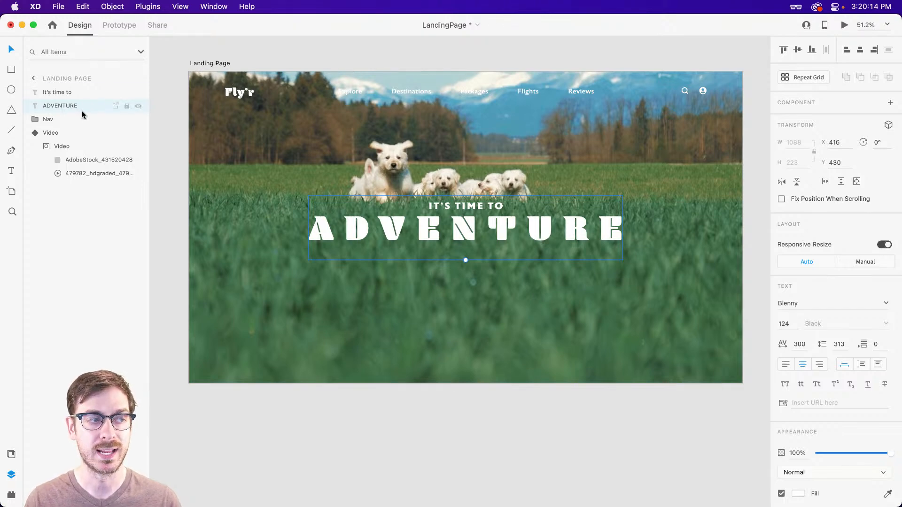
click(66, 133)
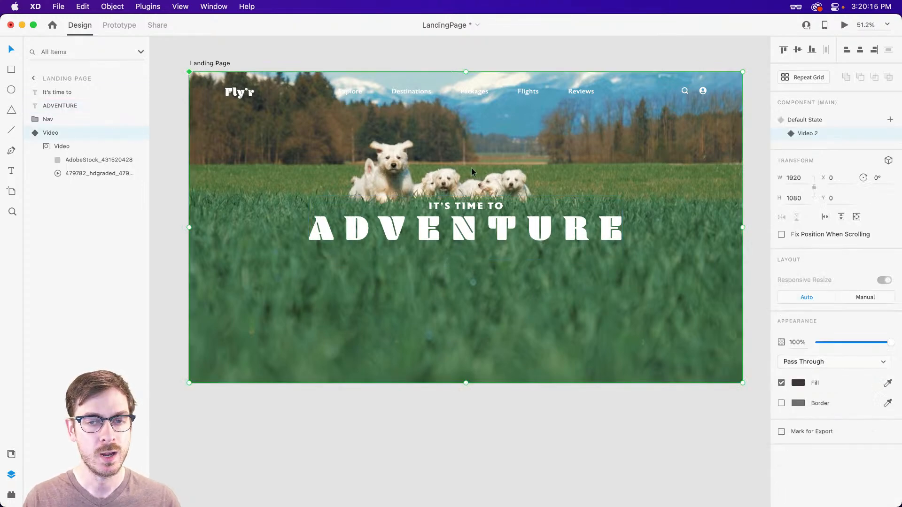
click(817, 122)
click(819, 132)
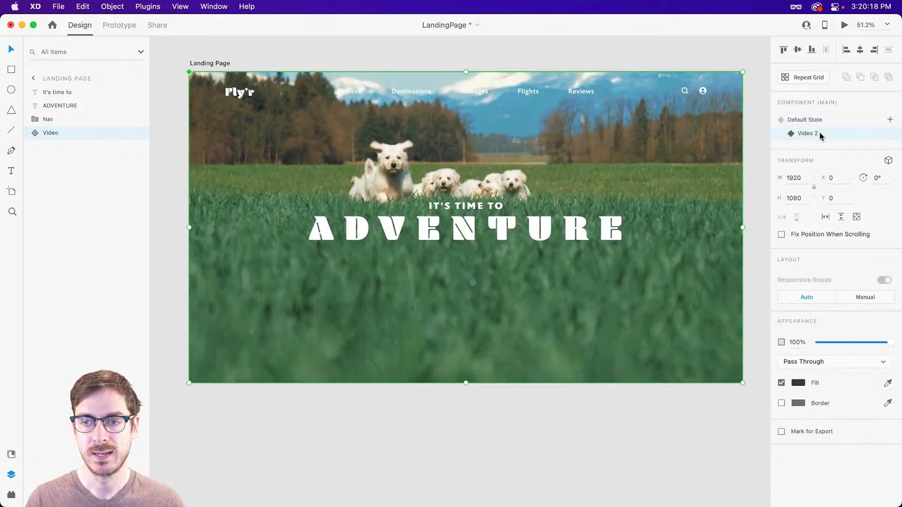
click(891, 120)
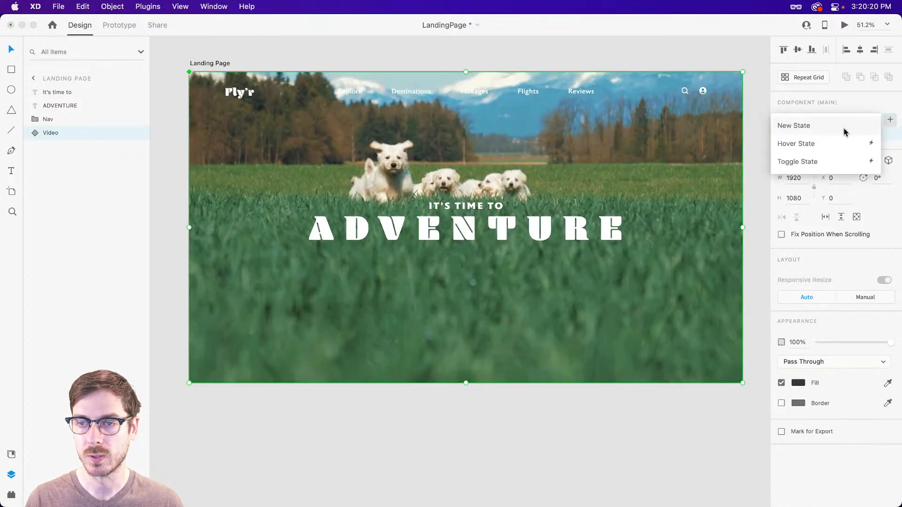
click(845, 125)
text(Video 3)
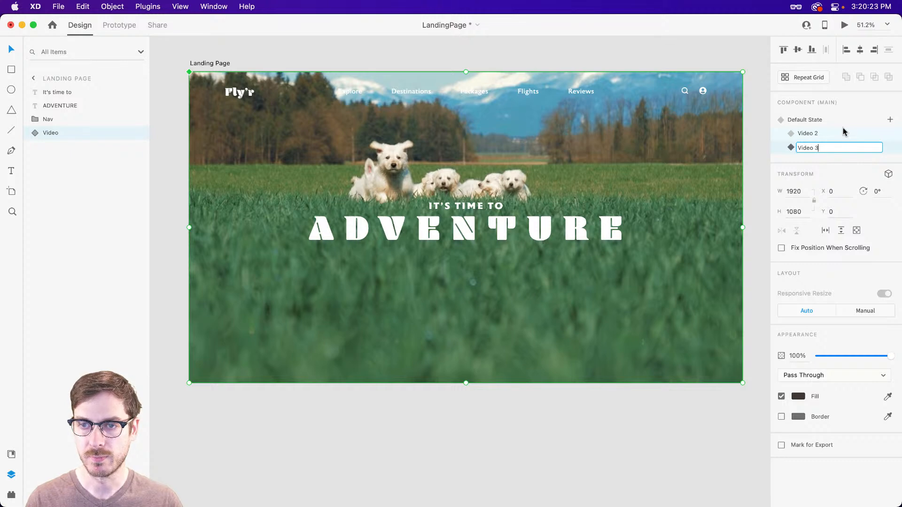
key(Return)
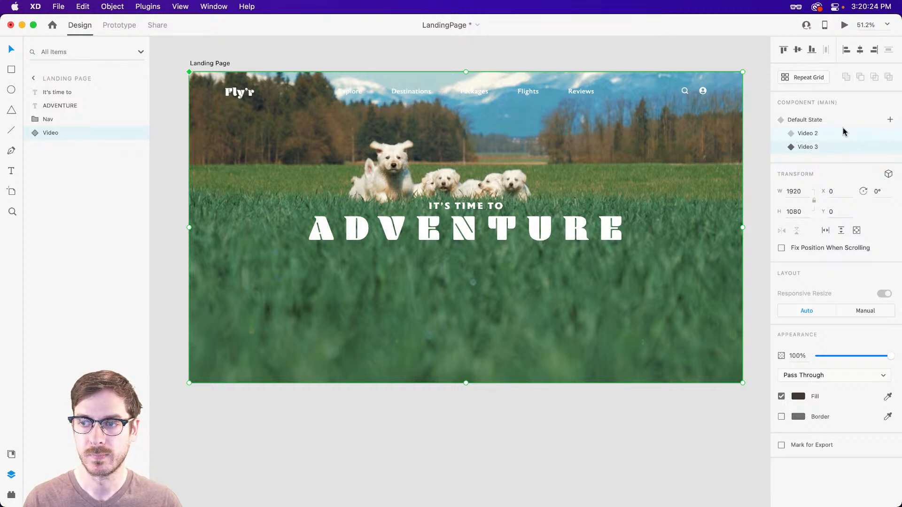
Switch to Finder and preview the alpine lake clip 548553_hdgraded and the hiker clip AdobeStock_227653028 in the Nature folder
key(super+Tab)
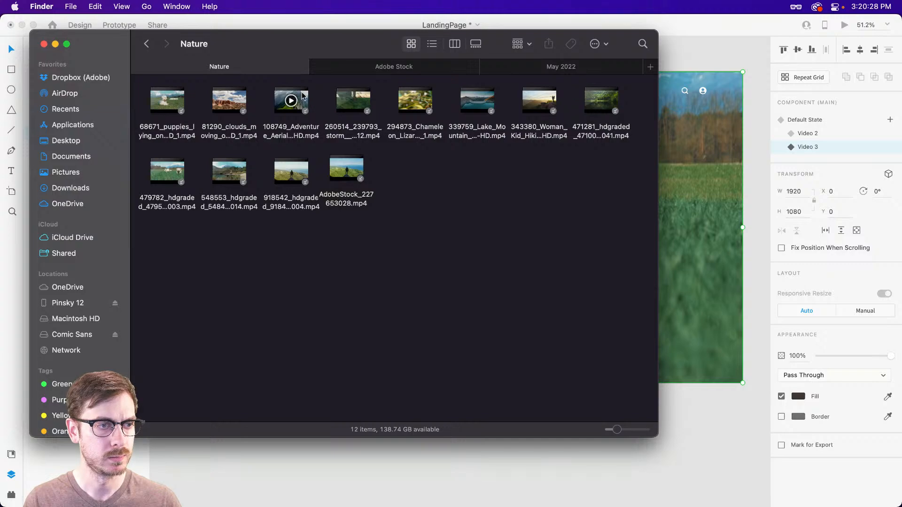
click(243, 172)
key(space)
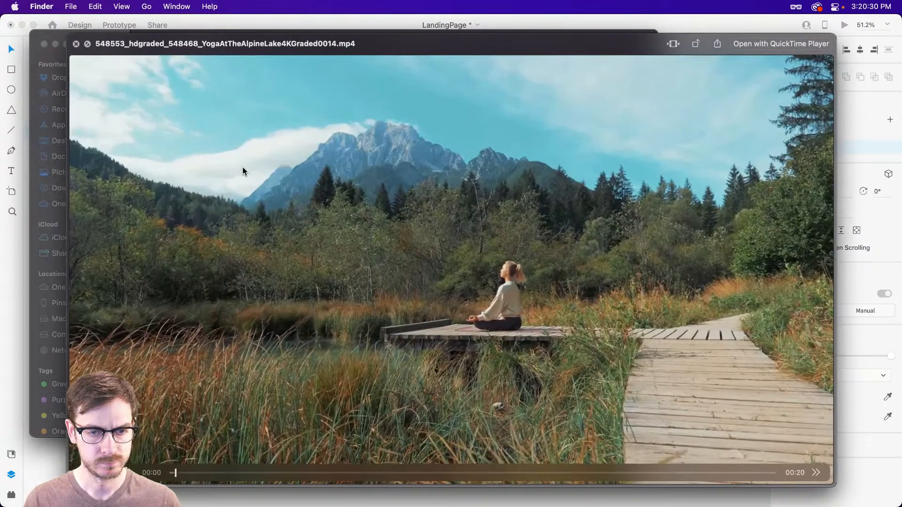
key(space)
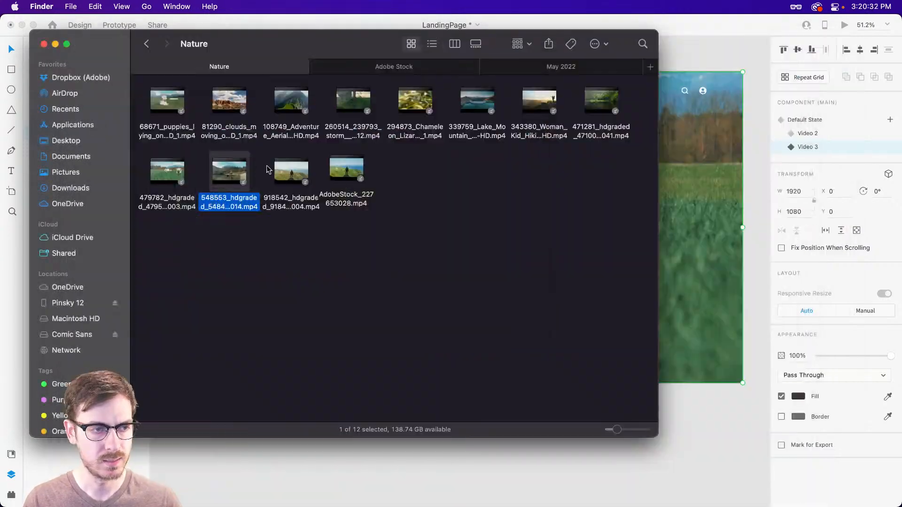
click(362, 166)
key(space)
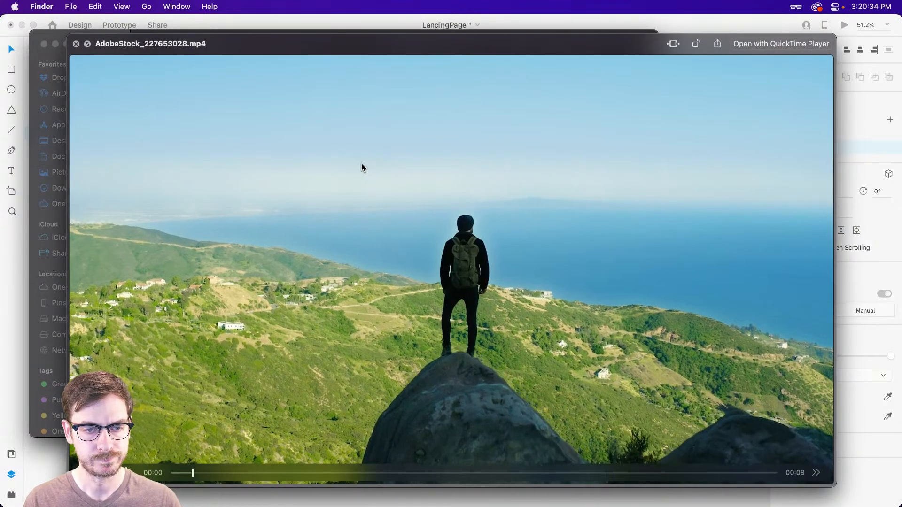
key(space)
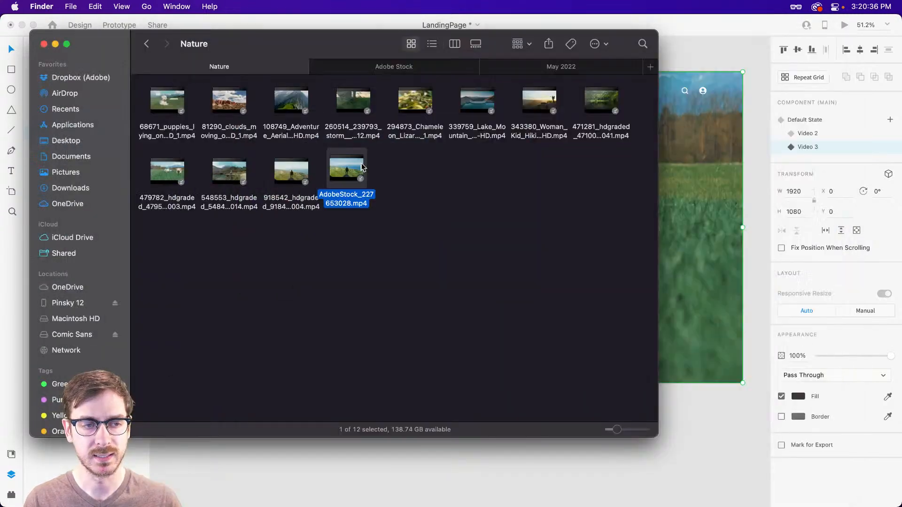
Replace the Video 3 background with the AdobeStock_227653028 clip and move it down within its mask to Y -337
drag(361, 162, 668, 134)
key(super+Tab)
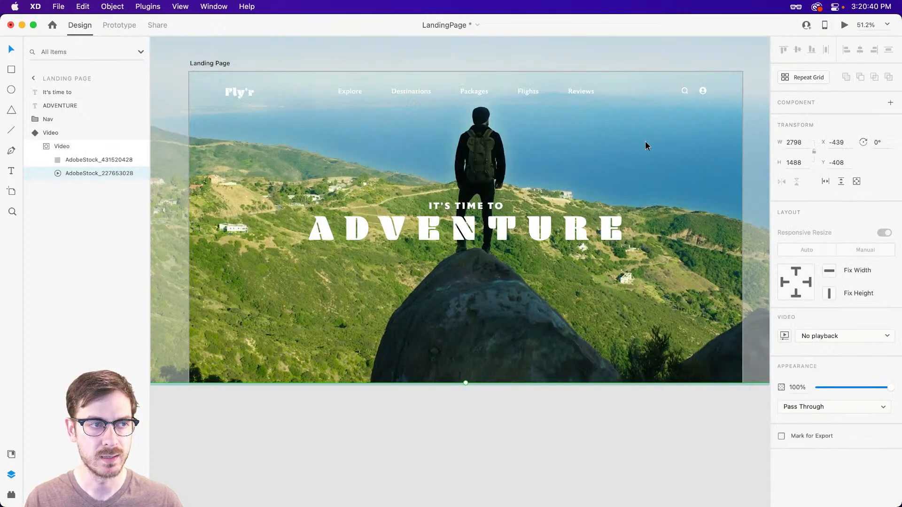
drag(645, 141, 648, 162)
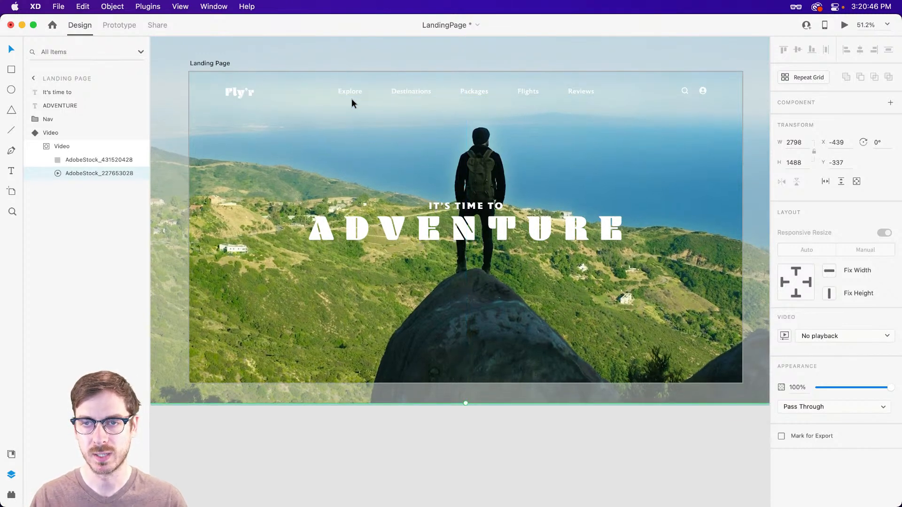
key(Escape)
key(Escape)
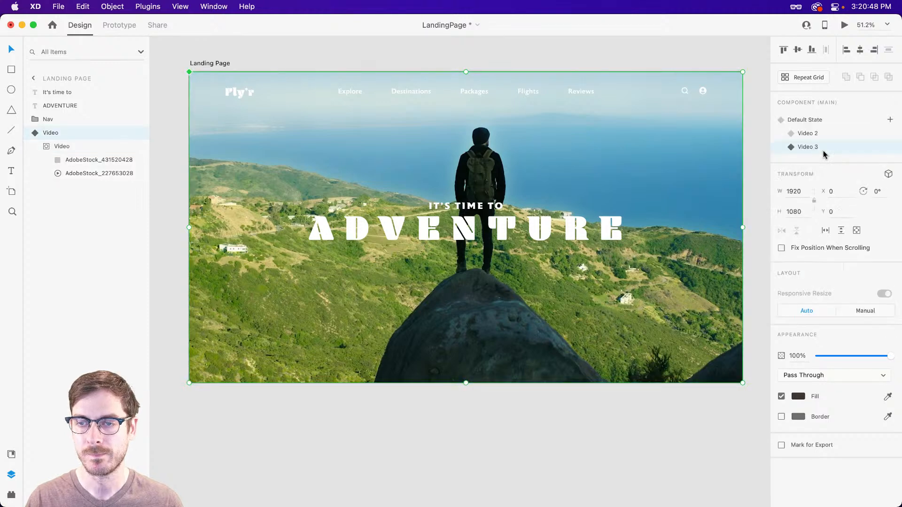
Set the AdobeStock_227653028 clip inside the Video 3 state to play automatically
double_click(635, 168)
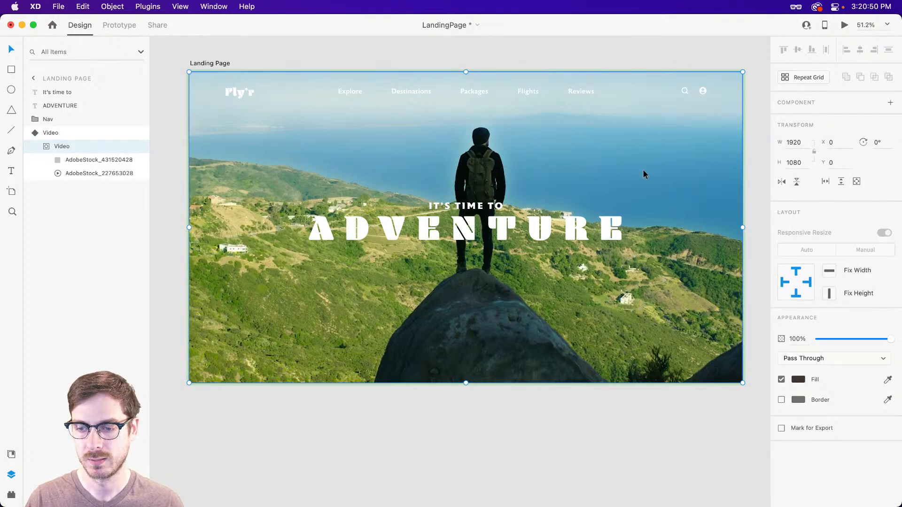
double_click(675, 202)
click(674, 200)
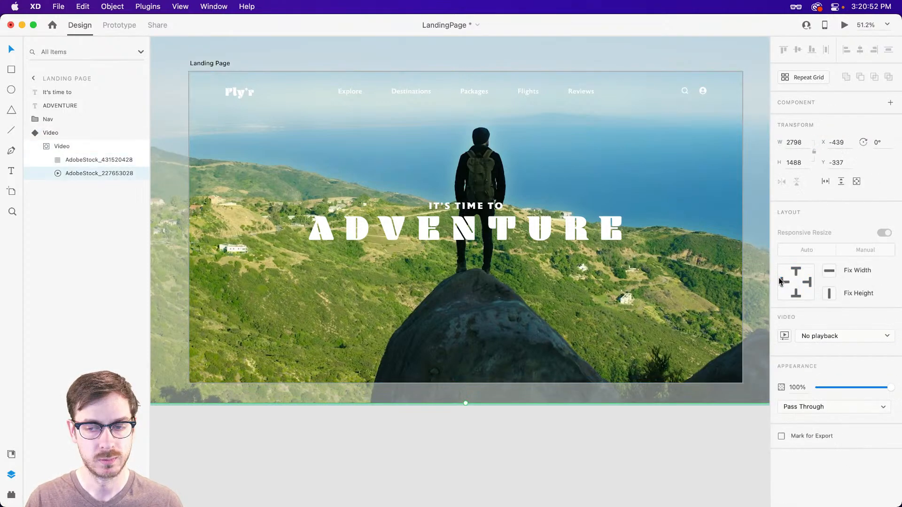
click(836, 337)
click(828, 326)
key(Escape)
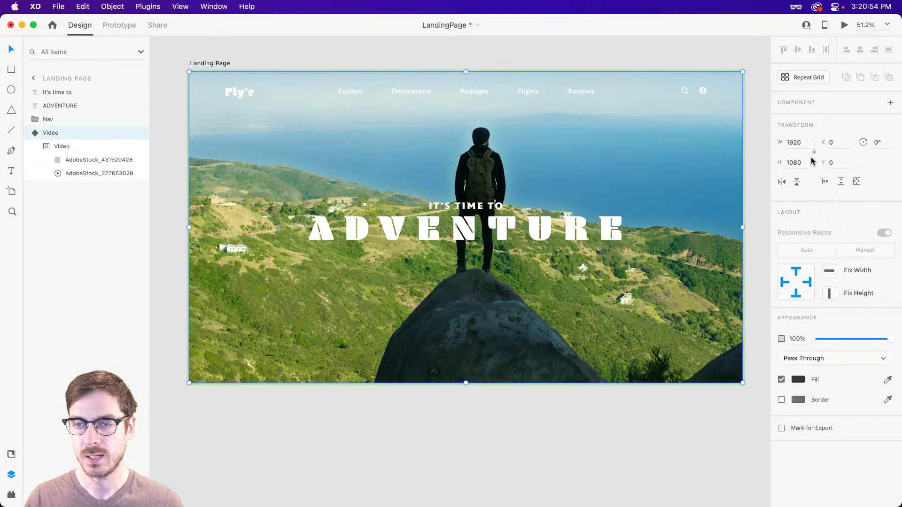
key(Escape)
Review the Video component's Default State, Video 2 and Video 3, return to Default State, and preview the landing page
click(817, 119)
click(810, 136)
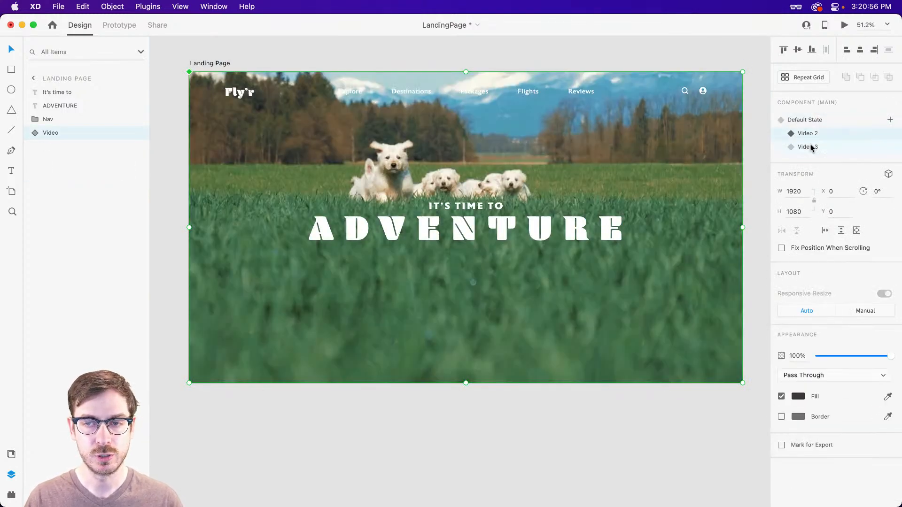
click(812, 148)
click(815, 122)
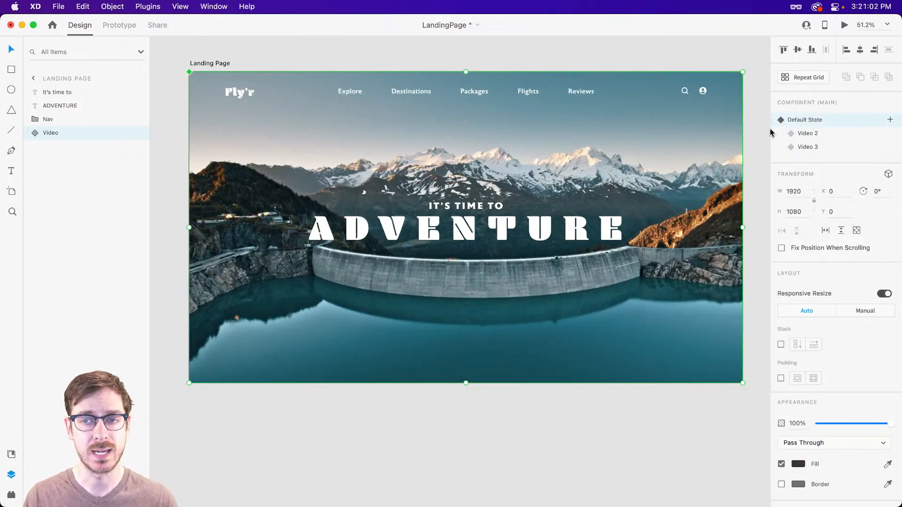
click(836, 135)
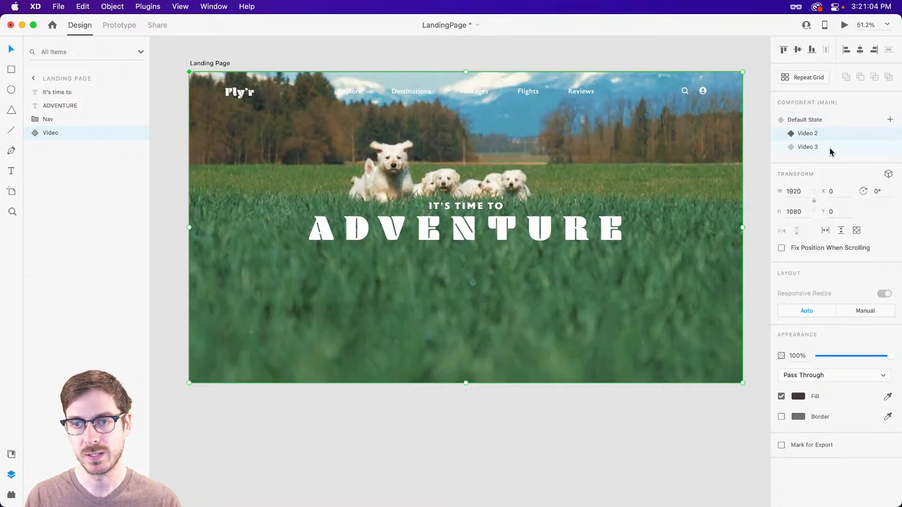
click(827, 120)
click(845, 25)
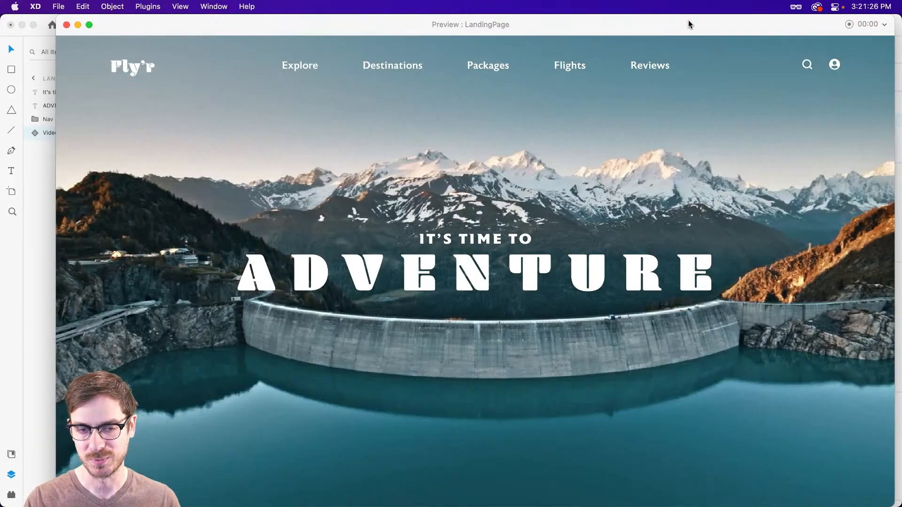
key(Escape)
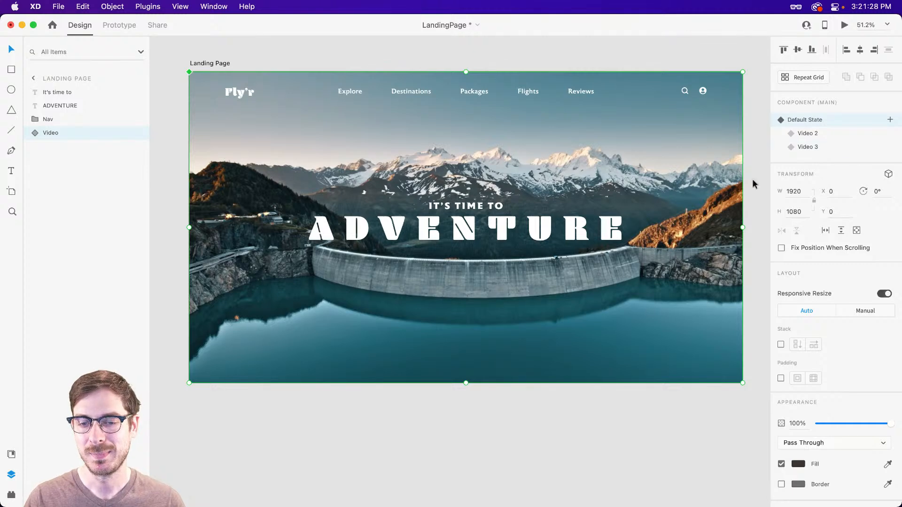
Trim the end of the 339759_Lake_Mountain clip inside the Video component's Default State to 00:15
double_click(681, 205)
click(752, 316)
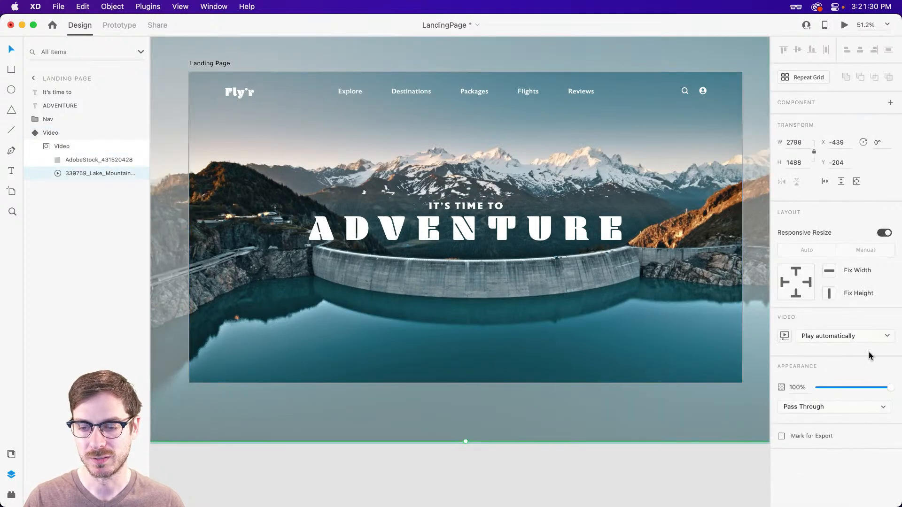
click(784, 335)
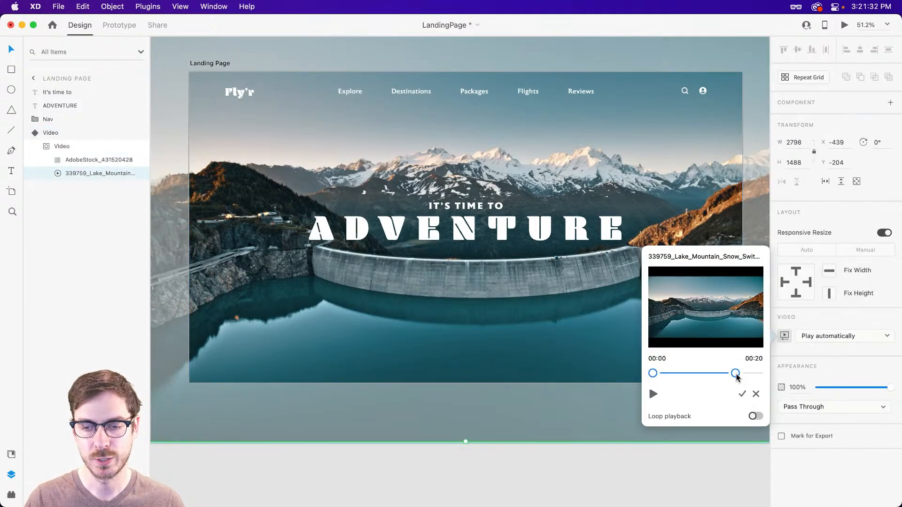
drag(736, 376, 715, 376)
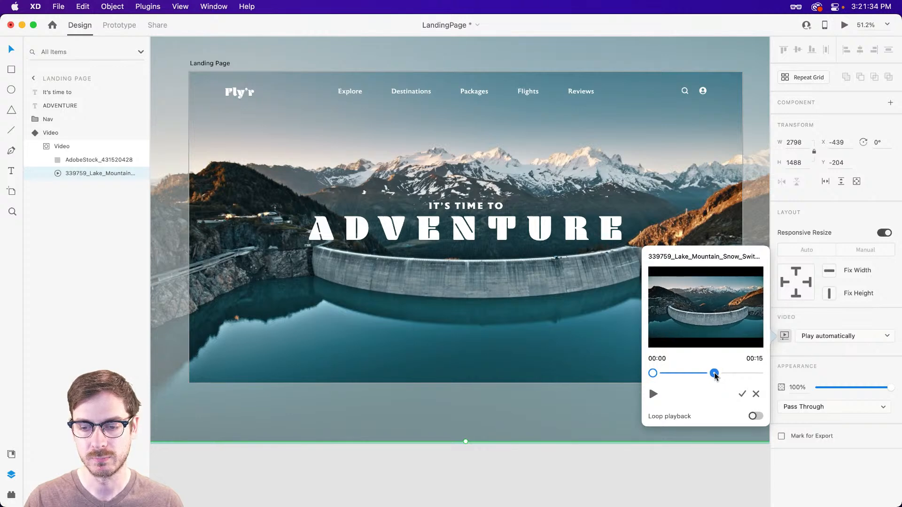
click(827, 324)
click(784, 335)
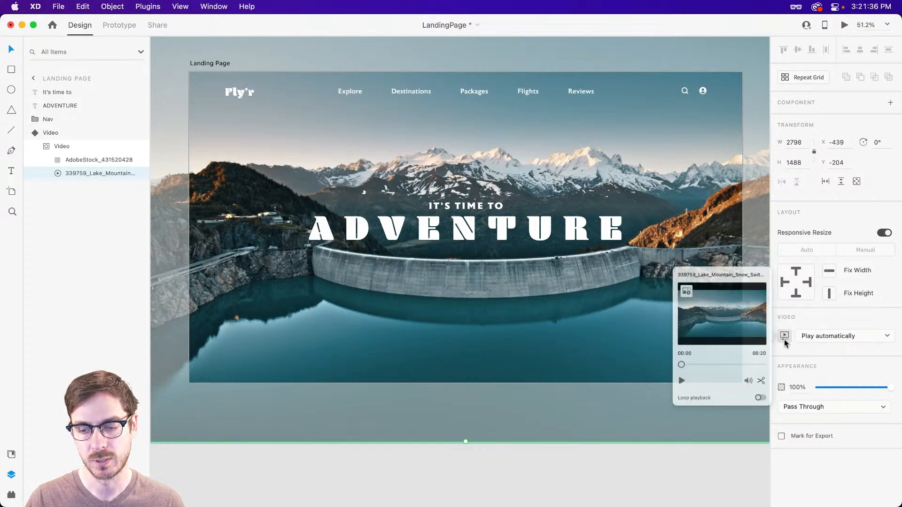
click(754, 394)
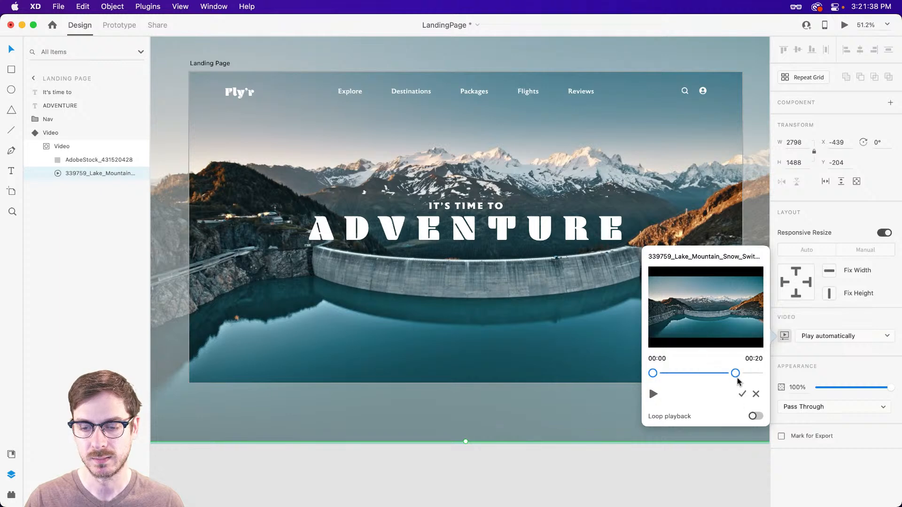
drag(736, 374, 715, 374)
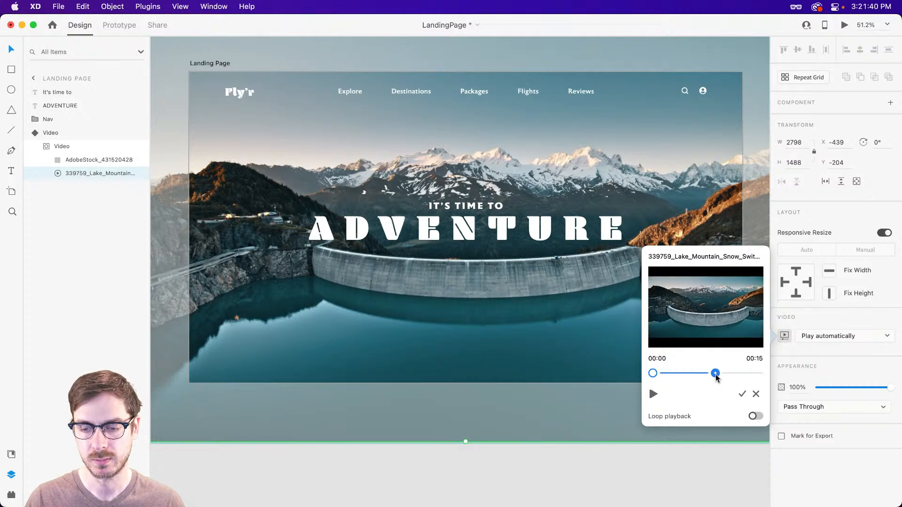
click(741, 393)
key(Escape)
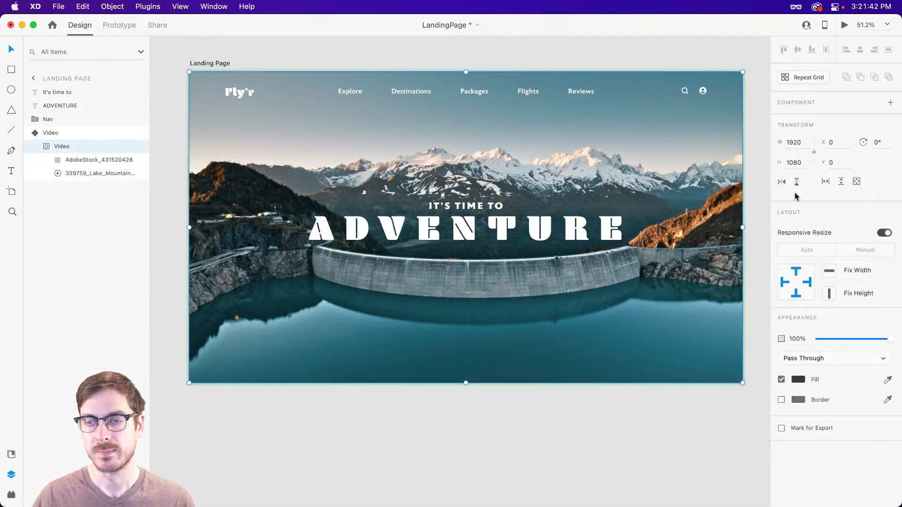
key(Escape)
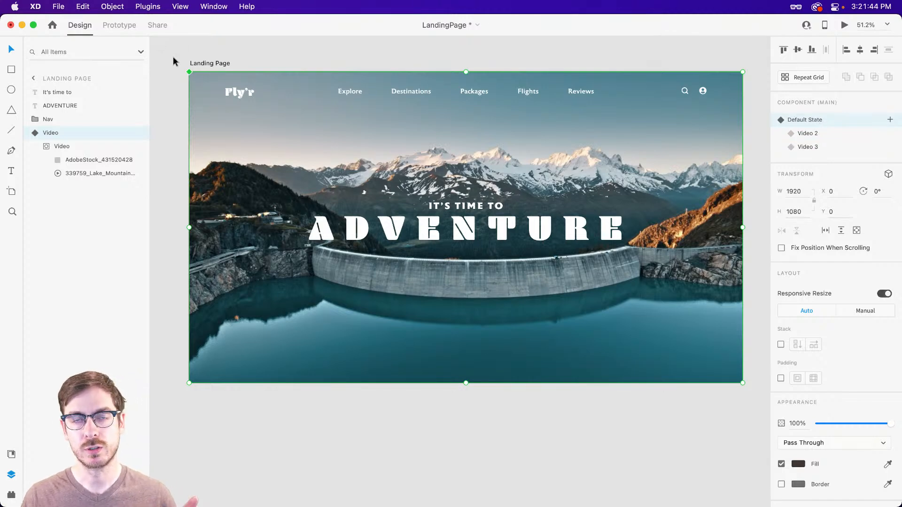
In Prototype mode, add a second interaction with an End of Playback trigger to the 339759_Lake_Mountain clip
click(114, 24)
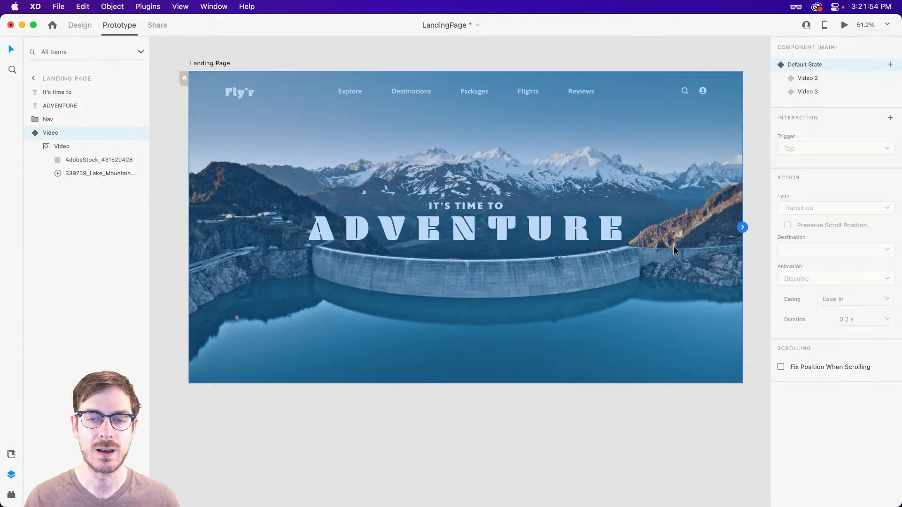
click(85, 174)
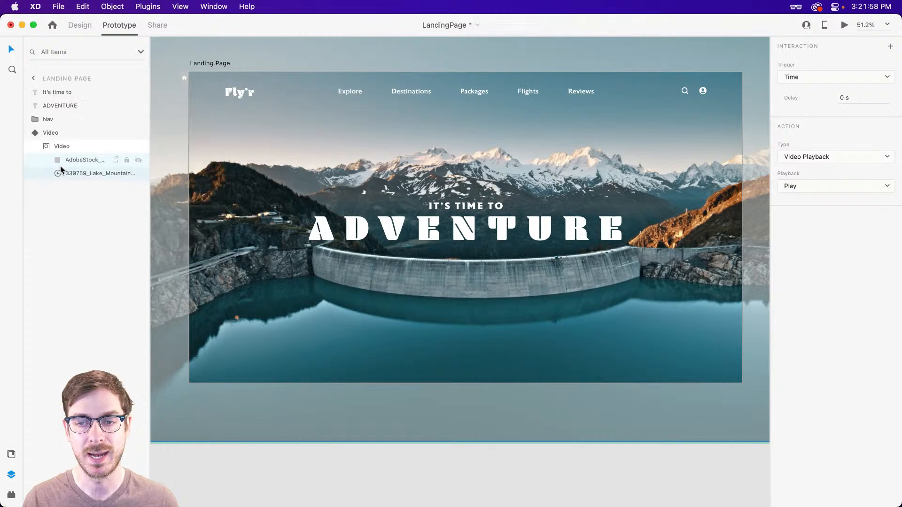
scroll(598, 298, down, 1)
scroll(596, 298, right, 8)
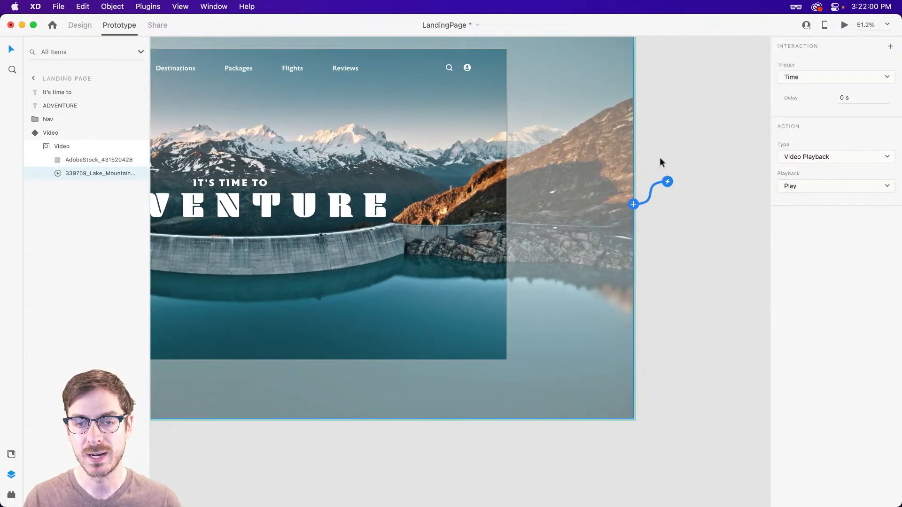
click(633, 205)
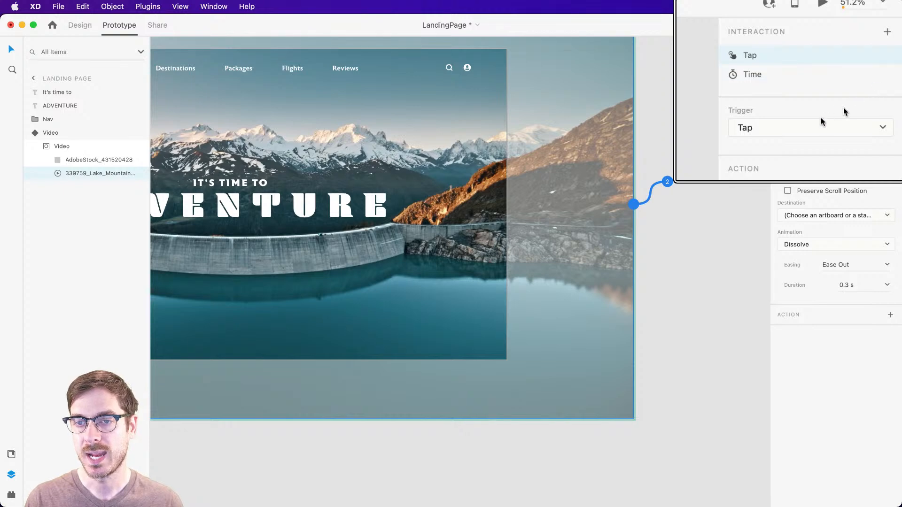
click(849, 120)
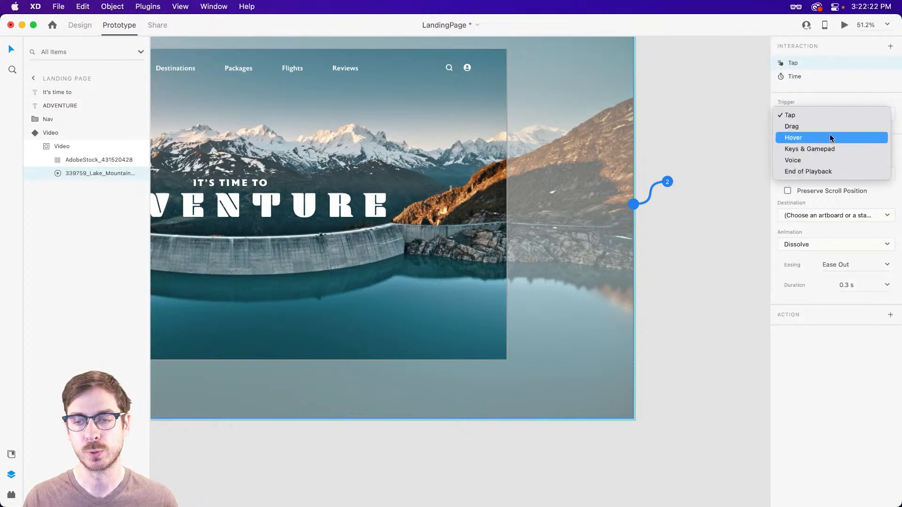
click(848, 172)
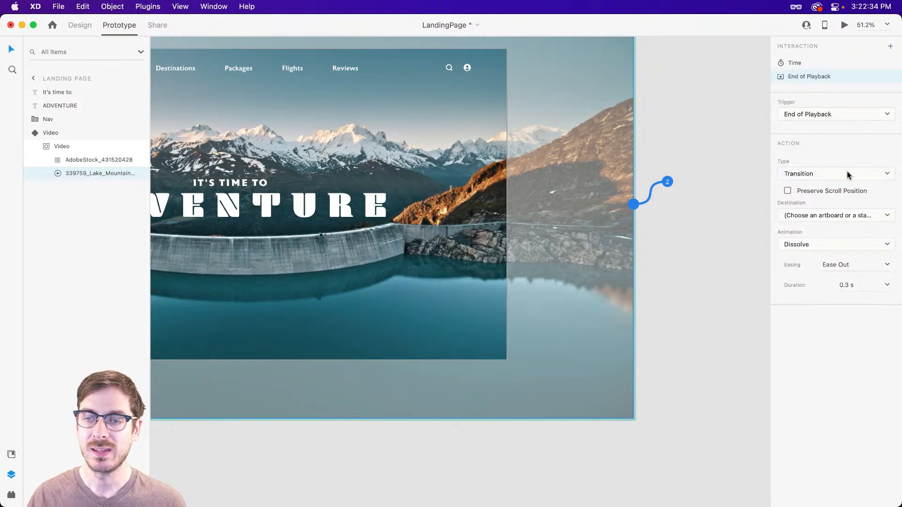
Make the lake clip's End of Playback interaction a Transition to Video 2 with the Dissolve animation
click(860, 178)
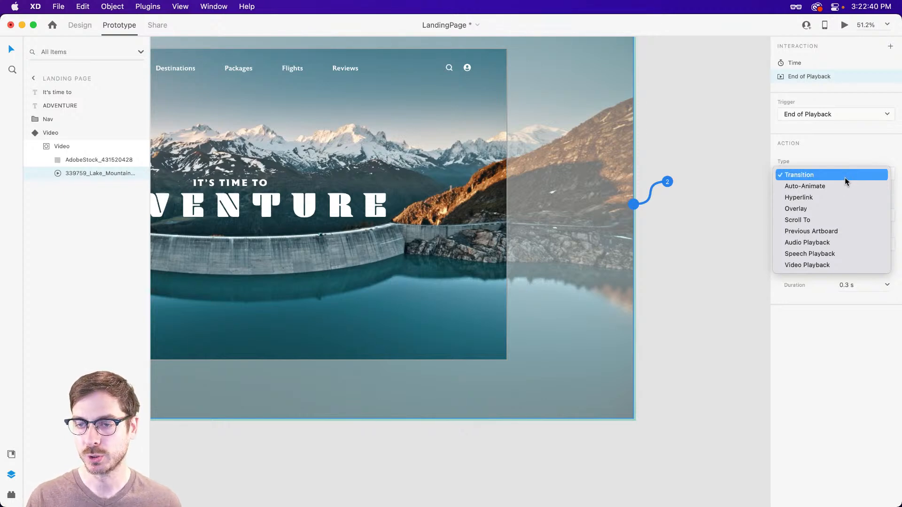
click(844, 176)
click(829, 216)
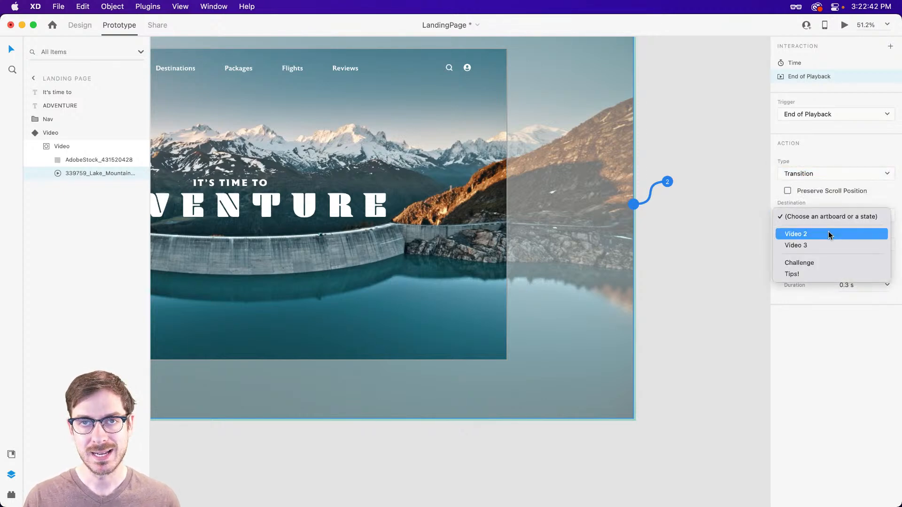
click(829, 235)
click(840, 245)
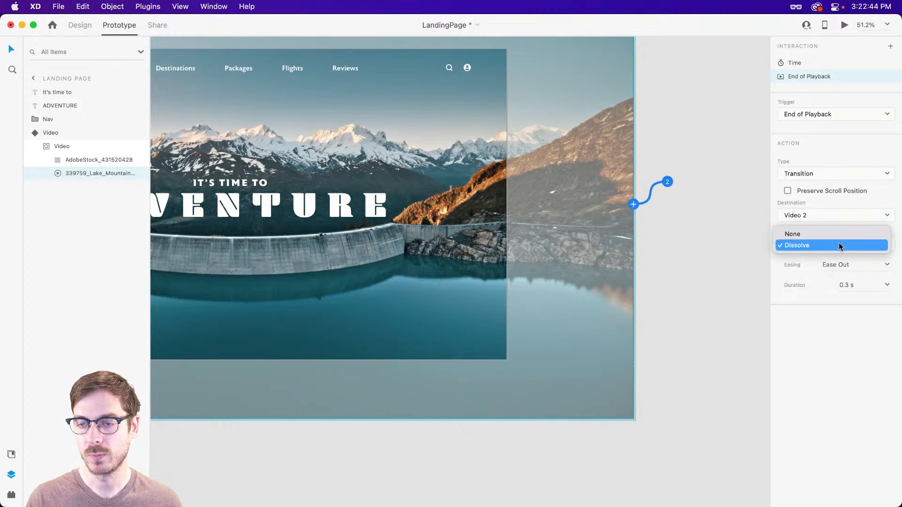
click(840, 246)
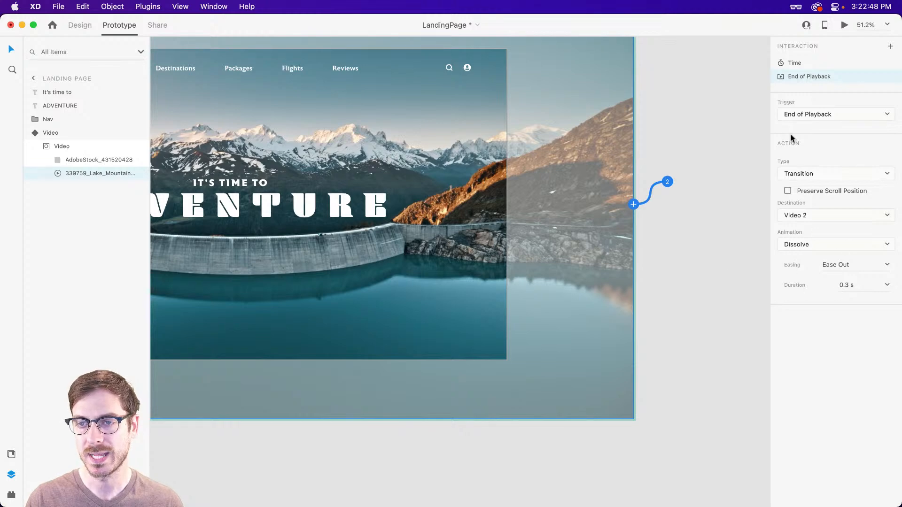
key(Escape)
key(Escape)
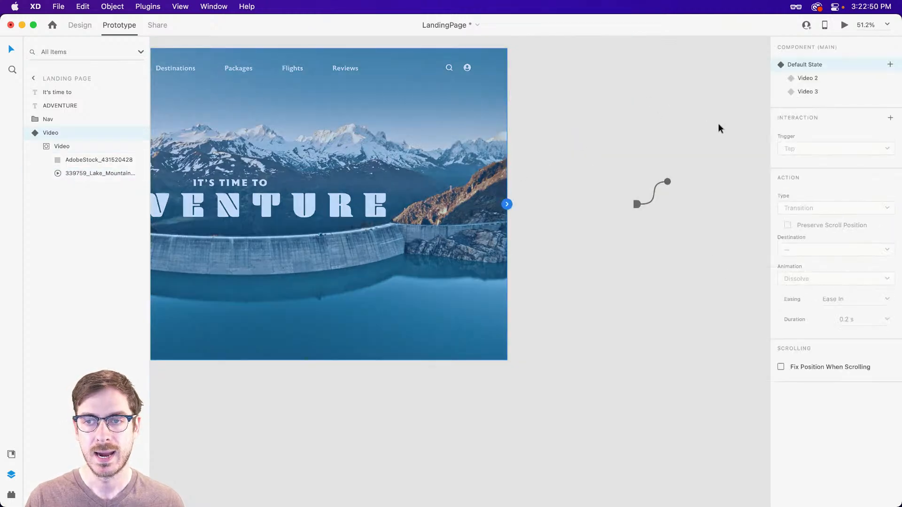
In the Video 2 state, add an End of Playback transition from the 479782_hdgraded clip to Video 3
click(822, 80)
click(635, 148)
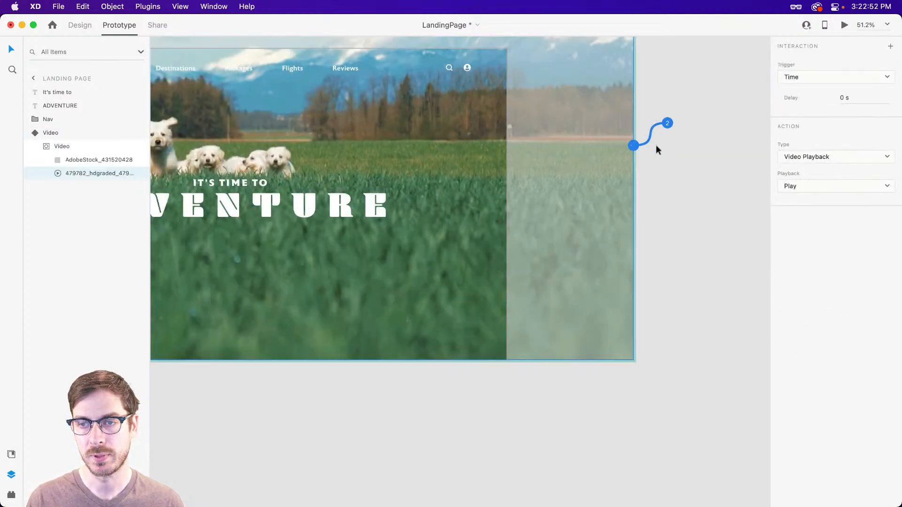
click(634, 145)
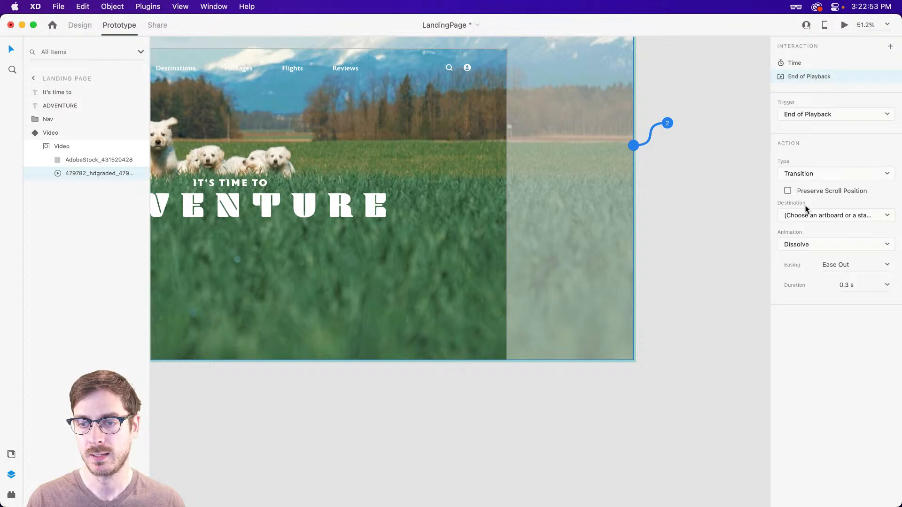
click(803, 214)
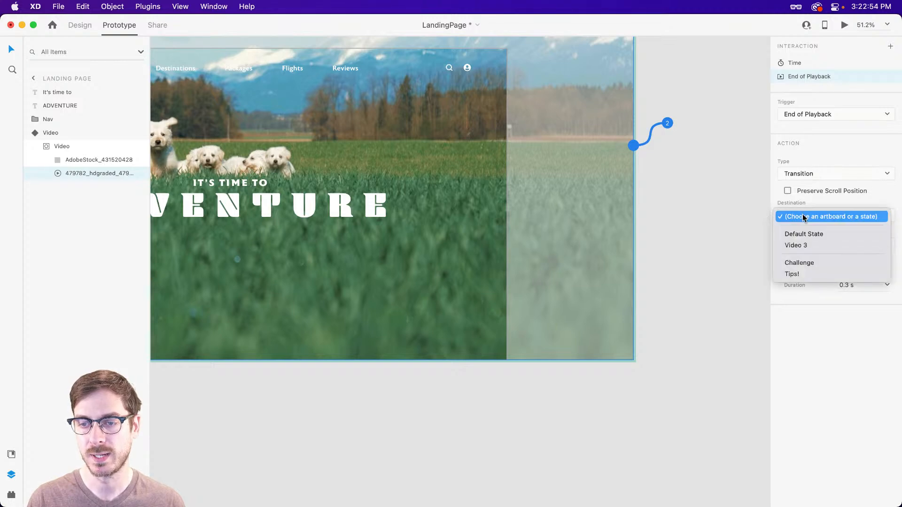
click(822, 245)
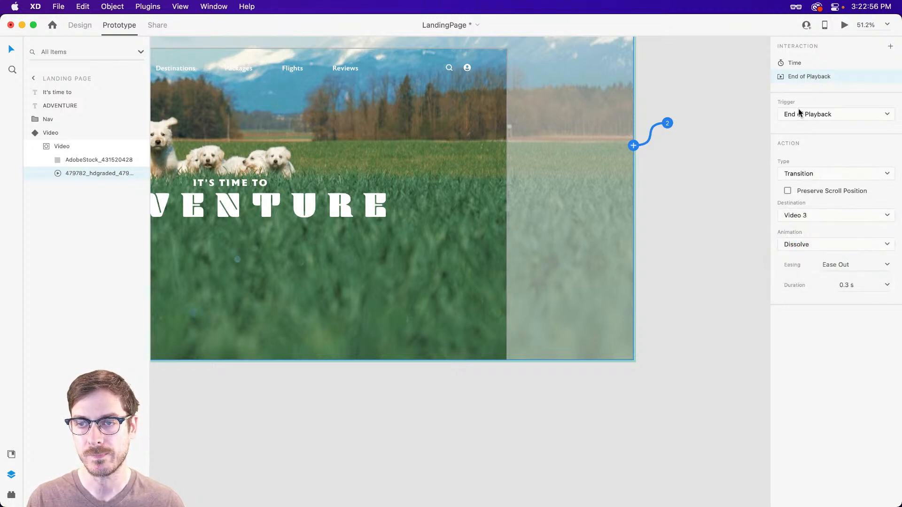
key(Escape)
In the Video 3 state, add an End of Playback transition from the AdobeStock_227653028 clip to Default State
click(809, 91)
click(572, 175)
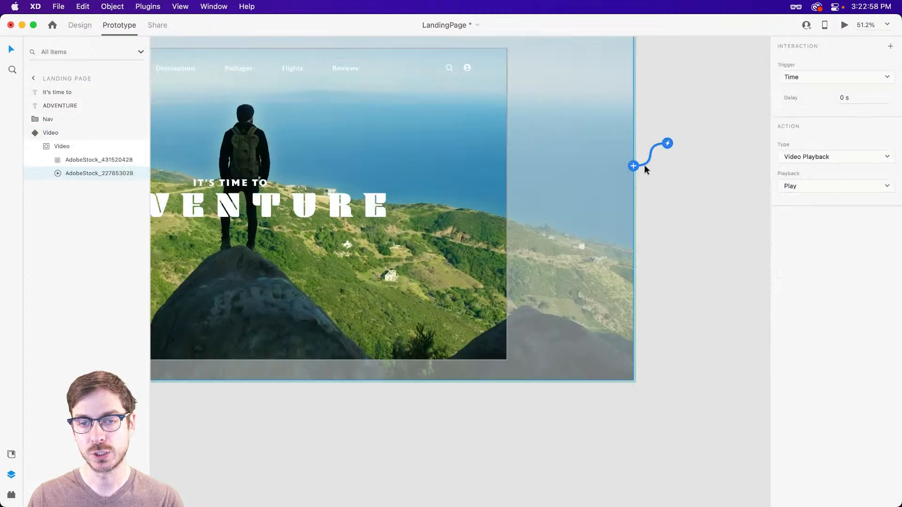
click(633, 166)
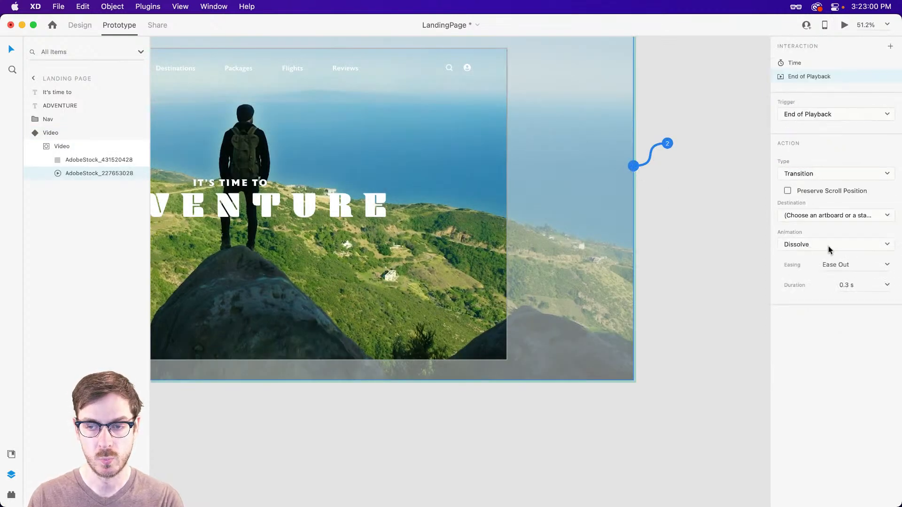
click(827, 246)
click(810, 213)
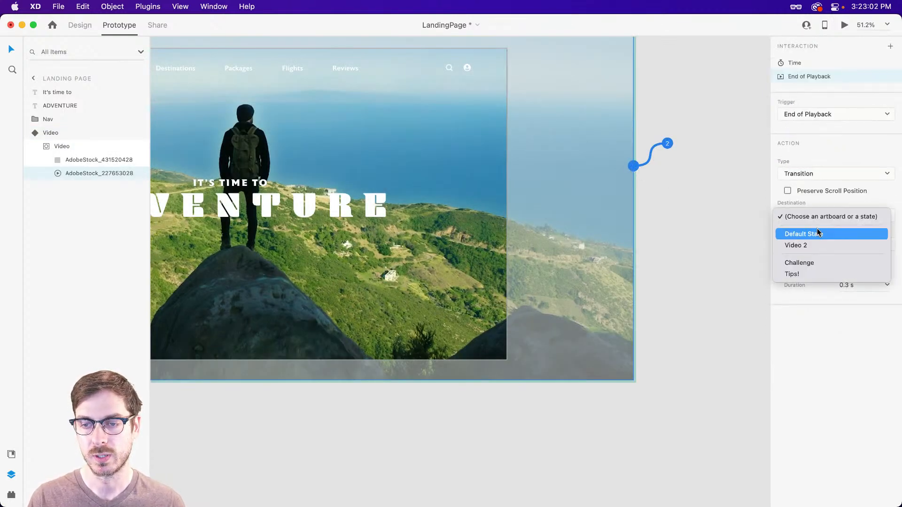
click(818, 233)
key(Escape)
key(Escape)
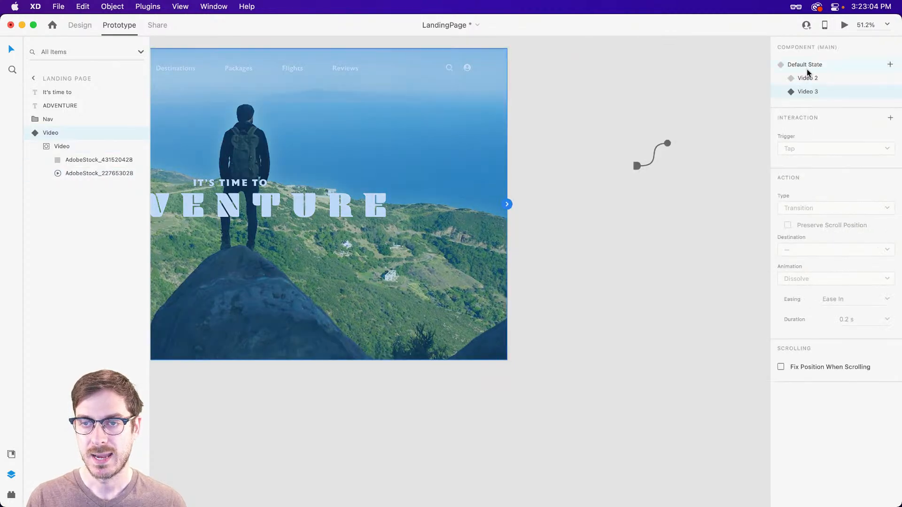
Return the Video component to Default State, switch to Design mode, and preview the landing page's video sequence
click(807, 68)
scroll(427, 151, left, 6)
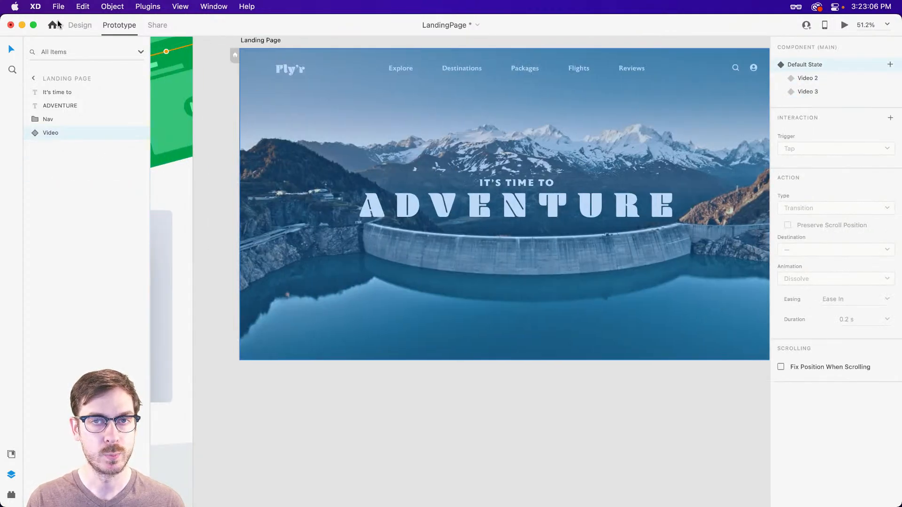
click(57, 23)
click(246, 55)
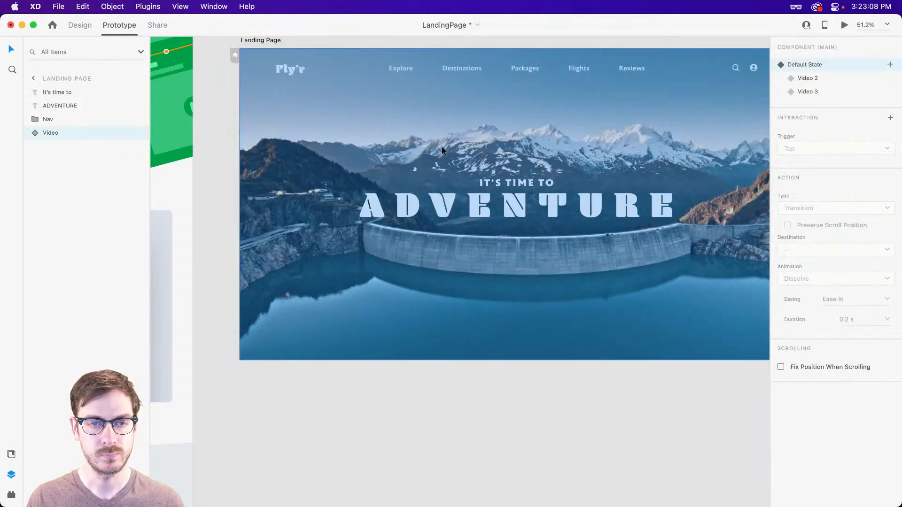
click(80, 25)
scroll(499, 143, up, 2)
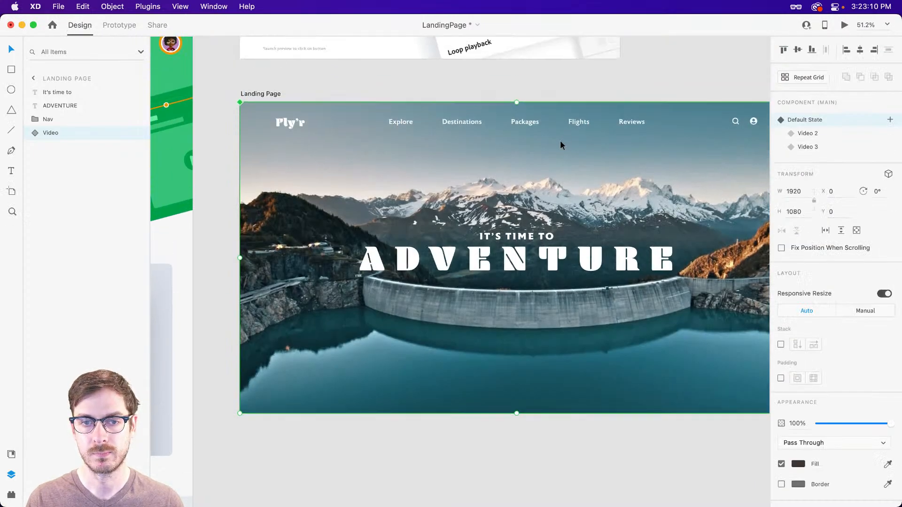
scroll(561, 143, right, 2)
click(845, 26)
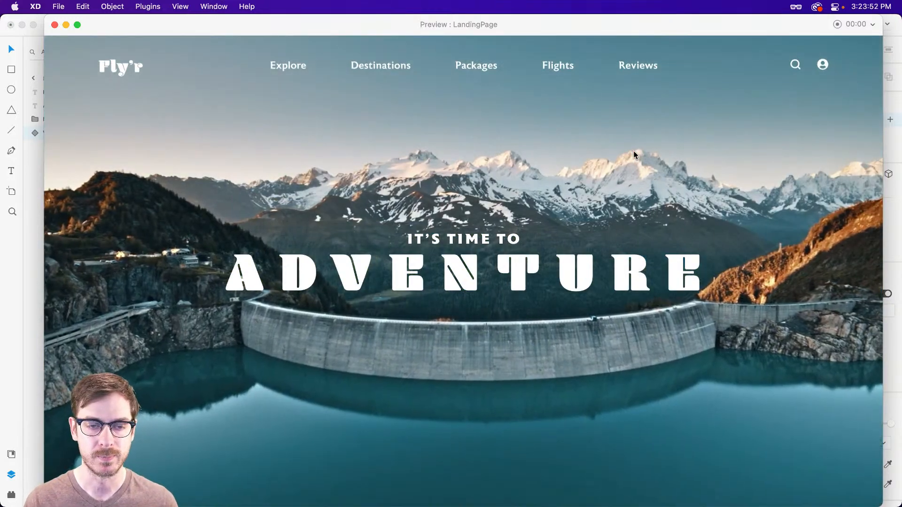
key(super+w)
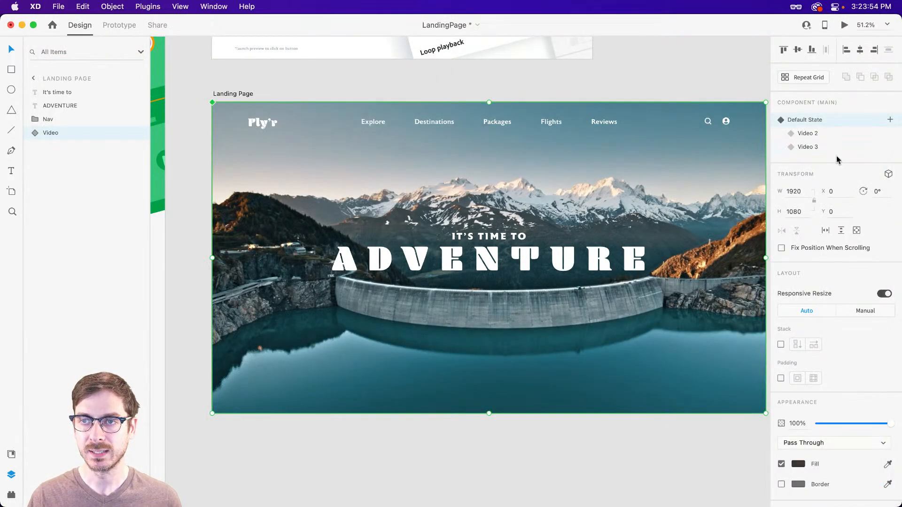
Switch the Video component to Video 3 and draw a borderless 1920 × 186 rectangle across the artboard's top, layered behind Nav
click(826, 147)
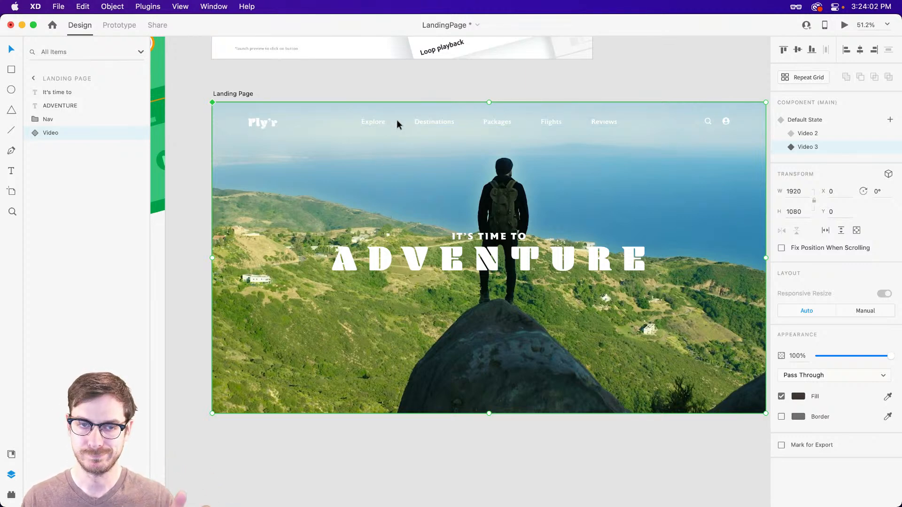
click(375, 119)
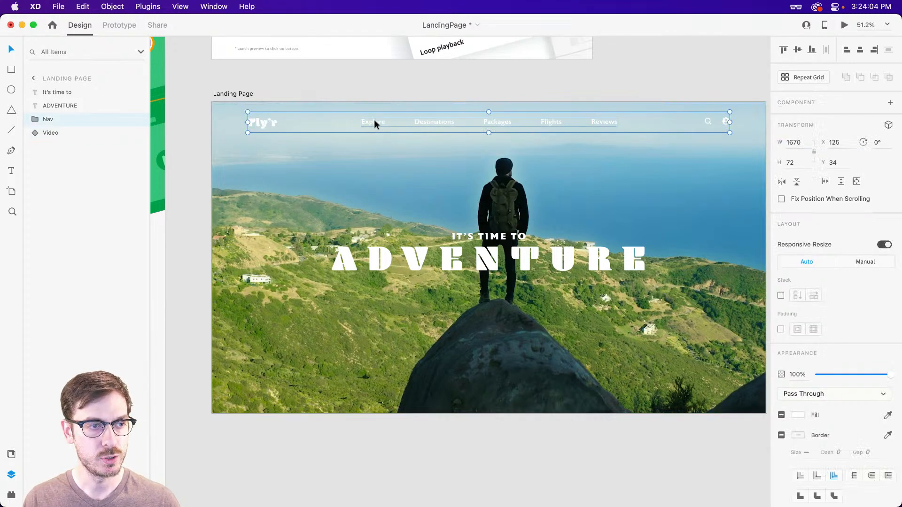
scroll(323, 114, right, 2)
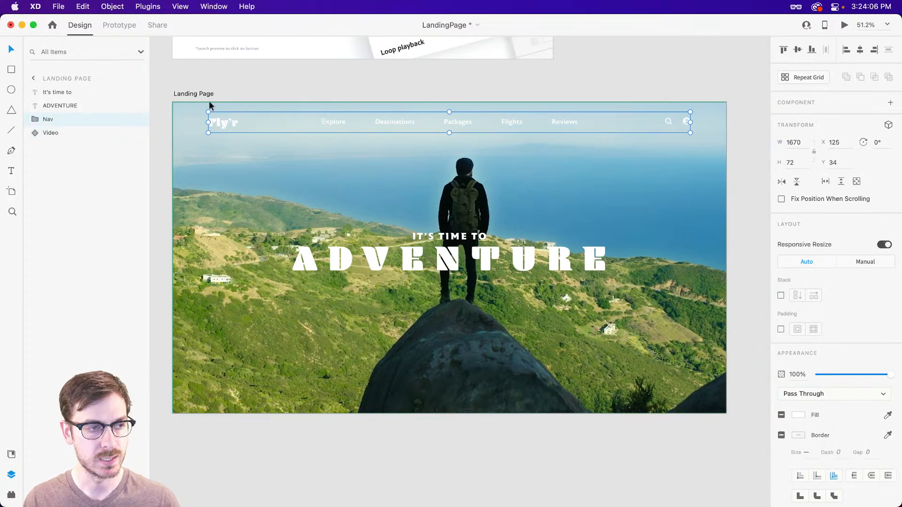
drag(174, 102, 726, 156)
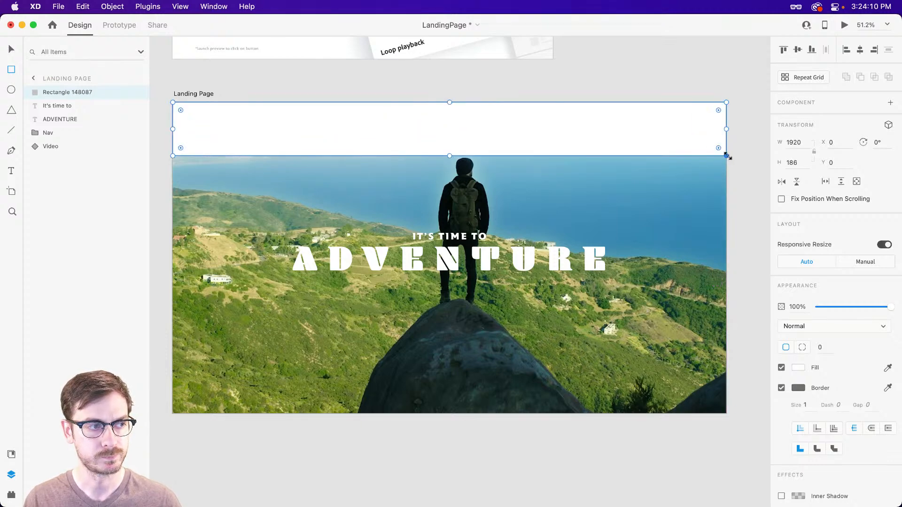
drag(73, 143, 72, 144)
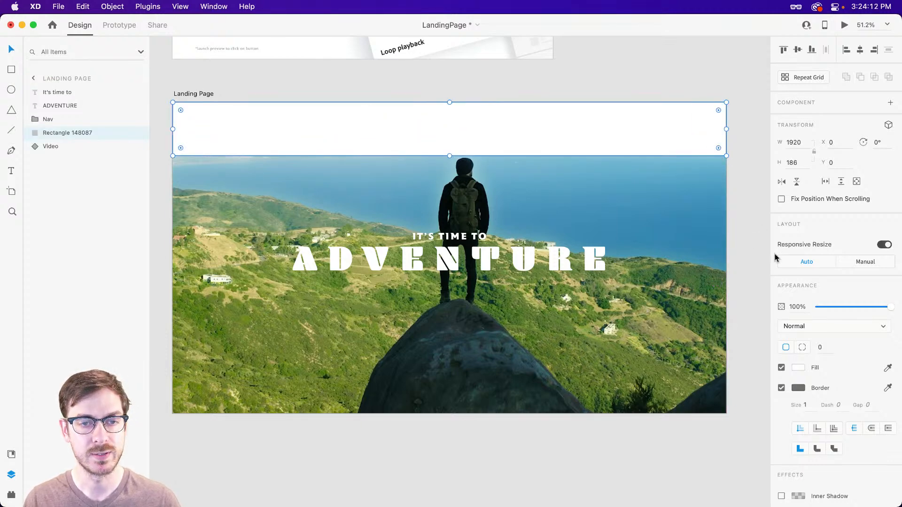
click(782, 388)
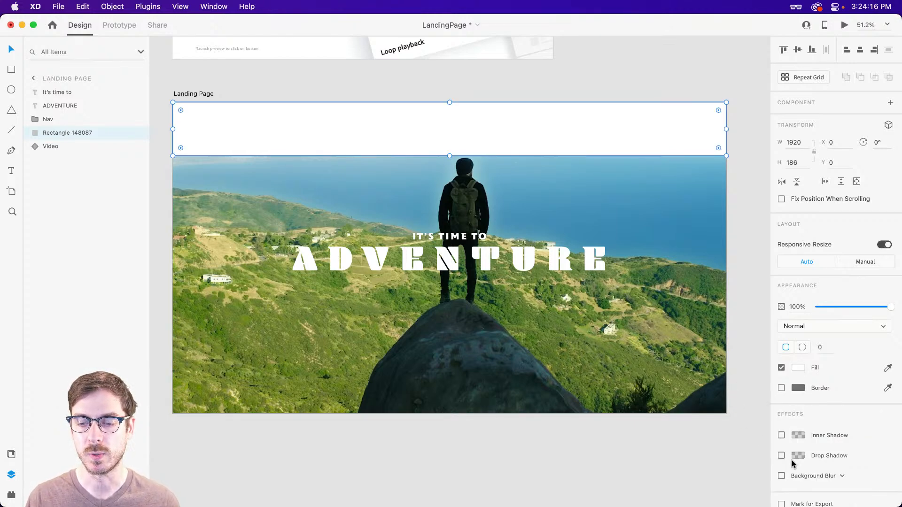
Try a black fill with Background Blur at brightness -5 and 23% opacity on the header rectangle, and turn the blur off
click(782, 476)
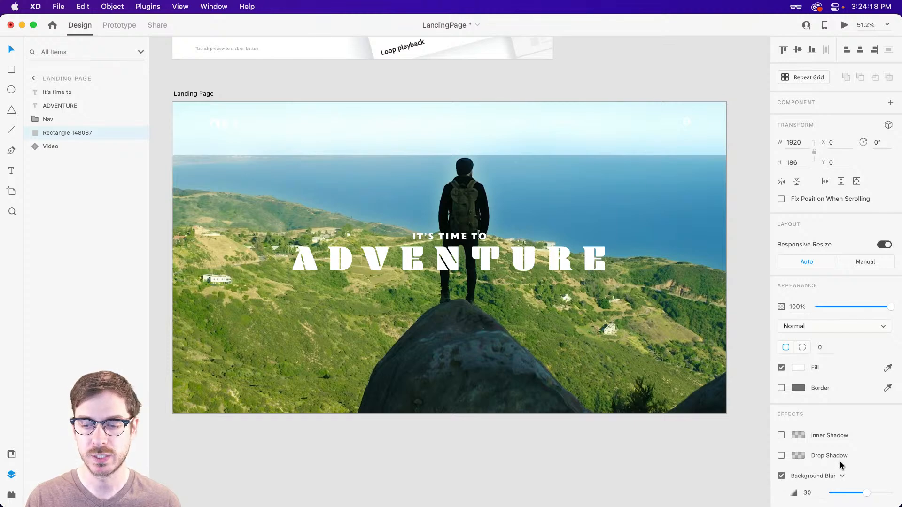
scroll(847, 474, down, 3)
click(794, 298)
drag(679, 319, 642, 347)
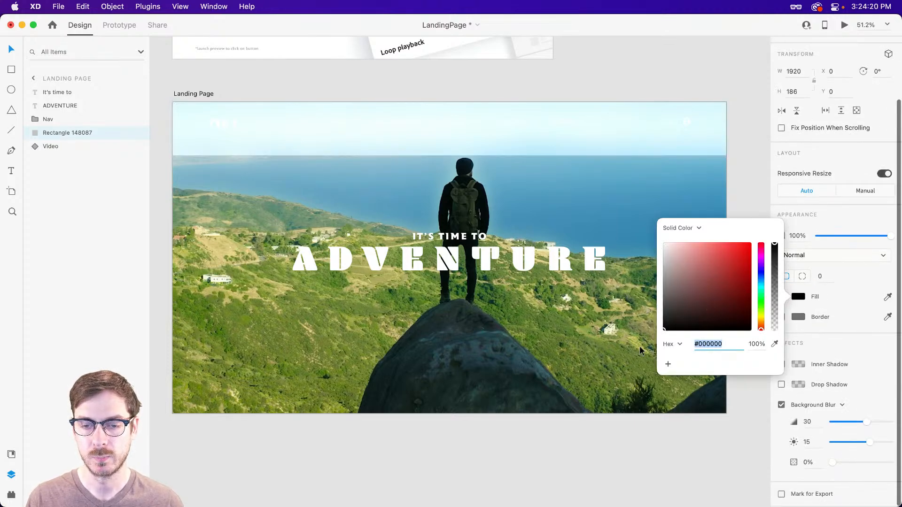
click(841, 216)
mouse_move(869, 443)
mouse_down()
mouse_move(841, 462)
mouse_move(858, 442)
mouse_up()
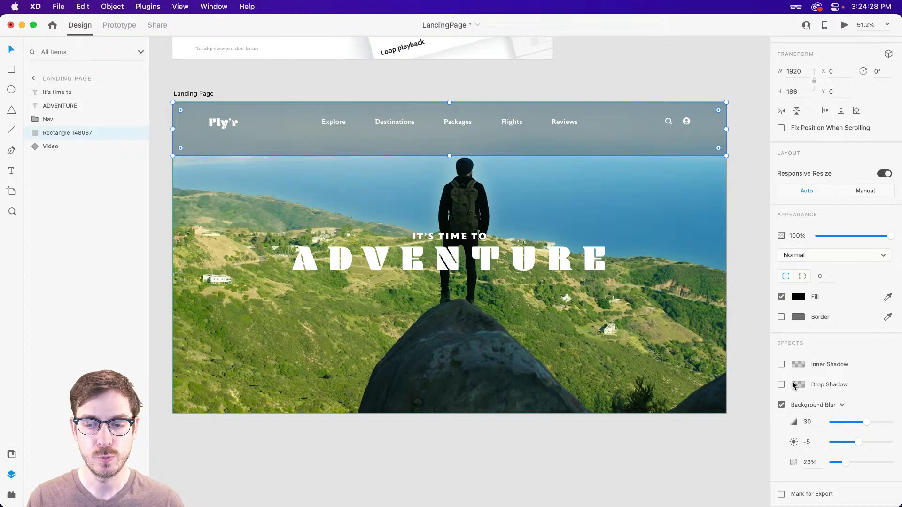
click(781, 404)
Give the header rectangle a vertical linear gradient fill from #00131C at 100% to #002641 at 0% opacity
click(798, 358)
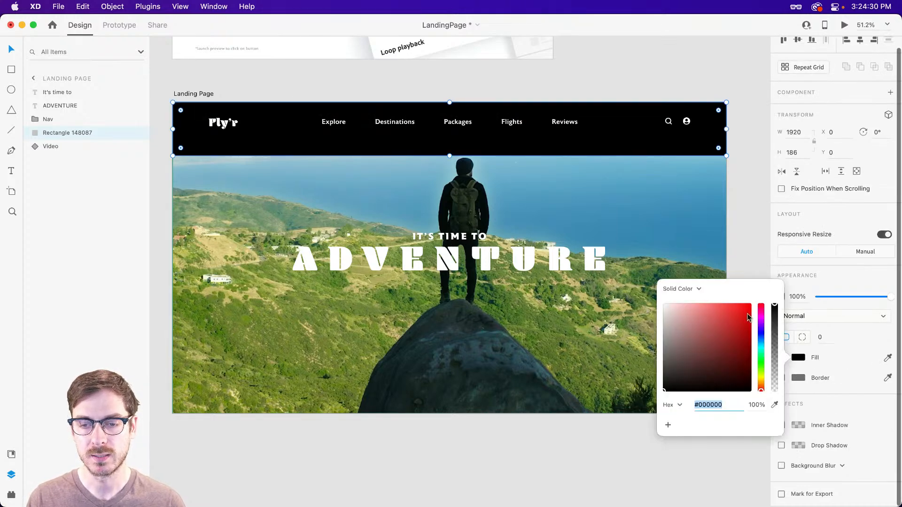
click(694, 287)
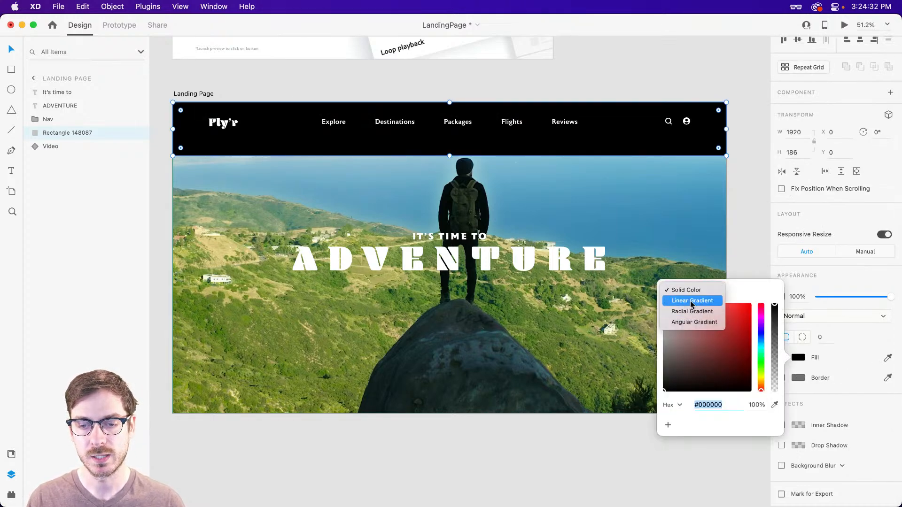
click(691, 302)
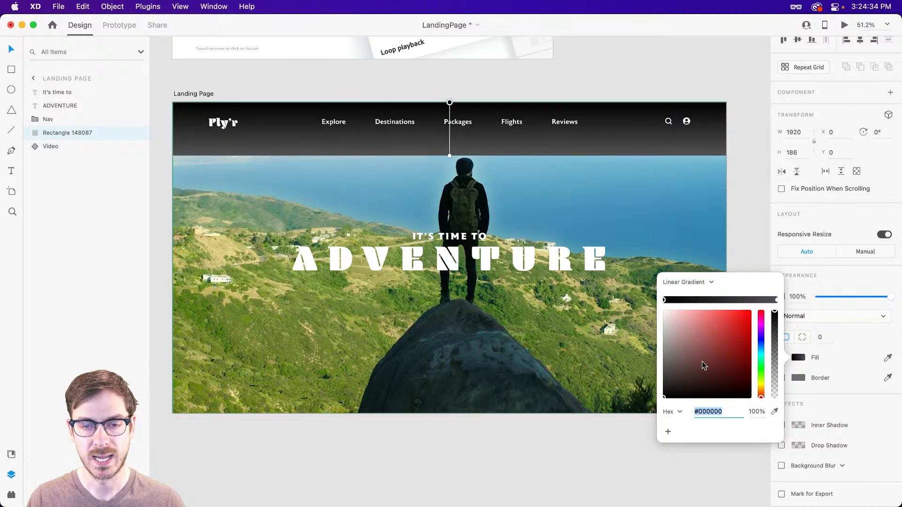
mouse_move(757, 362)
mouse_down()
mouse_move(762, 353)
mouse_move(756, 379)
mouse_up()
click(777, 299)
click(761, 348)
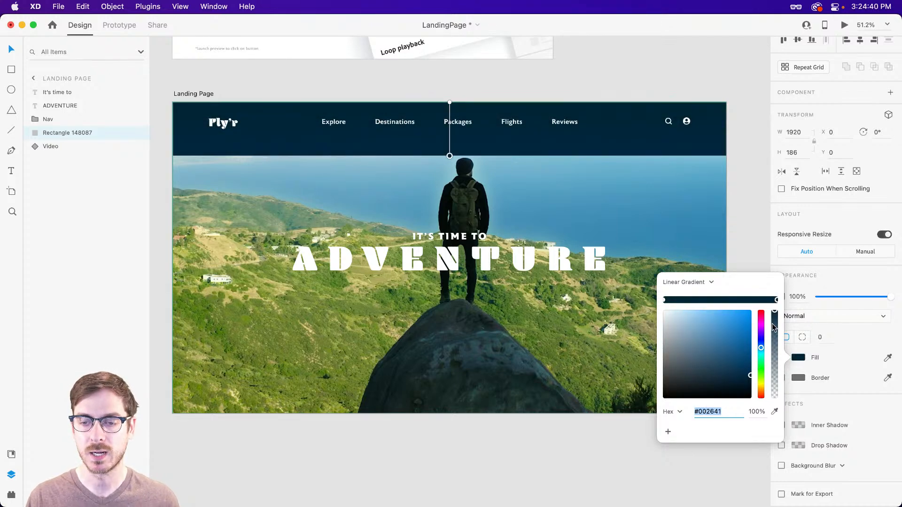
drag(777, 315, 778, 420)
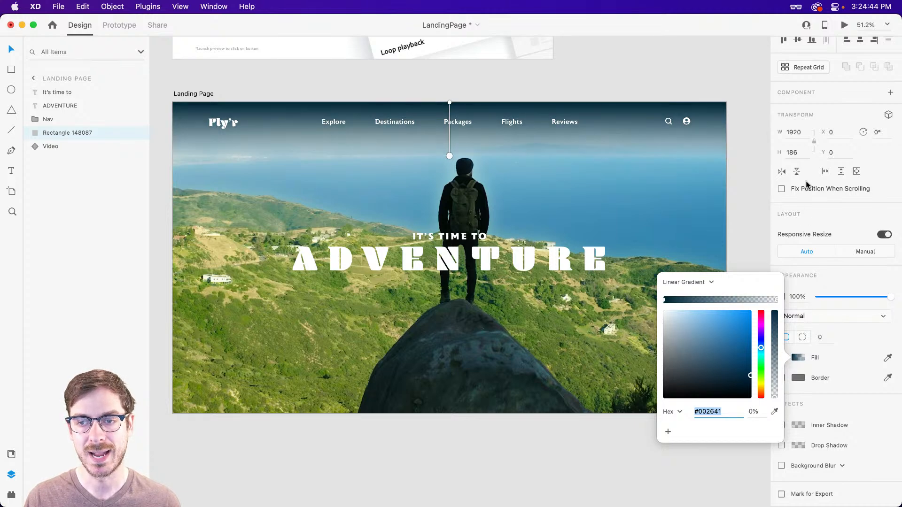
click(830, 97)
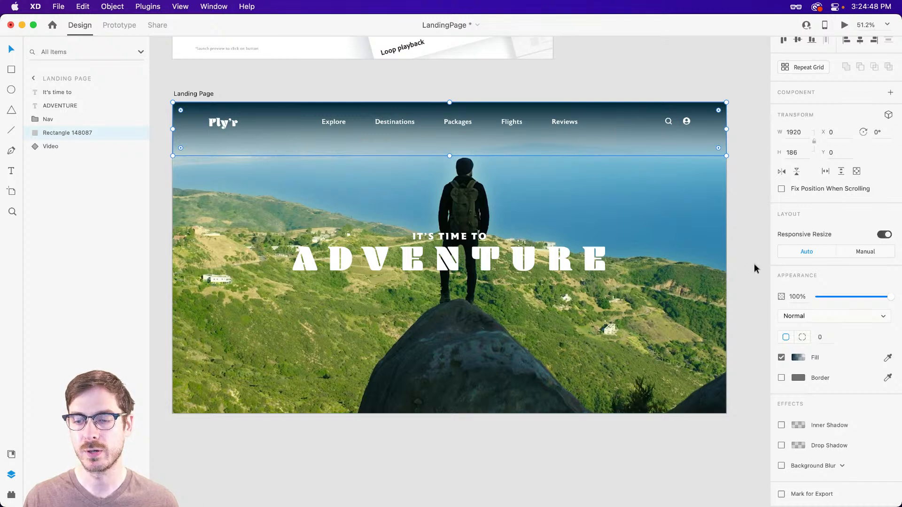
Try the Soft Light blend mode on the header gradient, compare it hidden and shown, and restore Normal
click(843, 321)
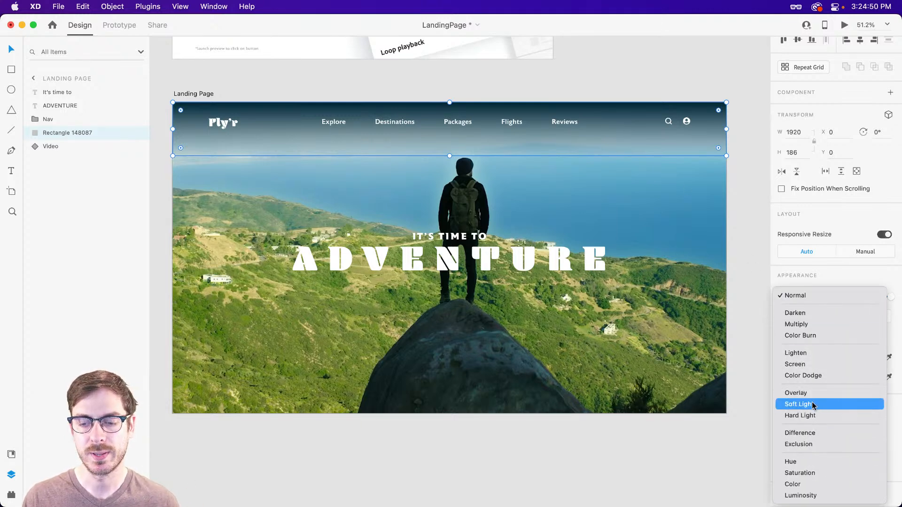
click(813, 406)
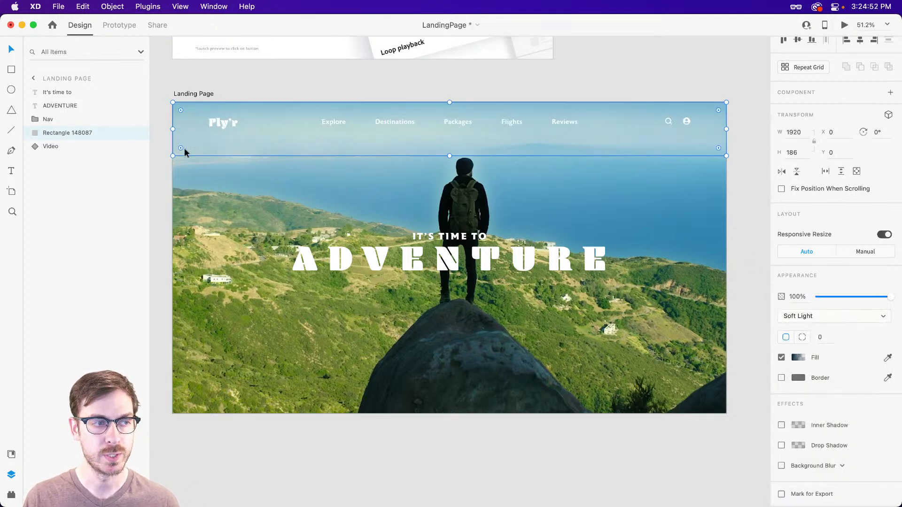
click(138, 134)
click(139, 134)
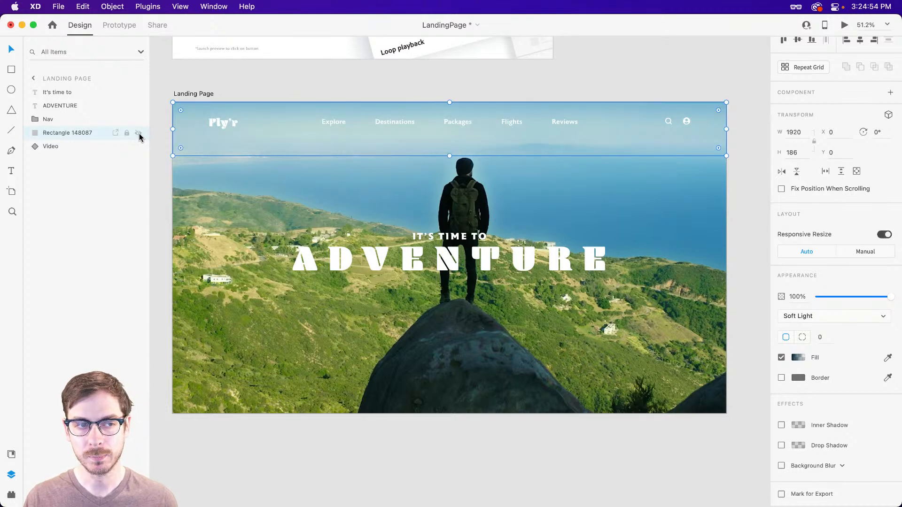
click(139, 134)
click(139, 134)
click(805, 358)
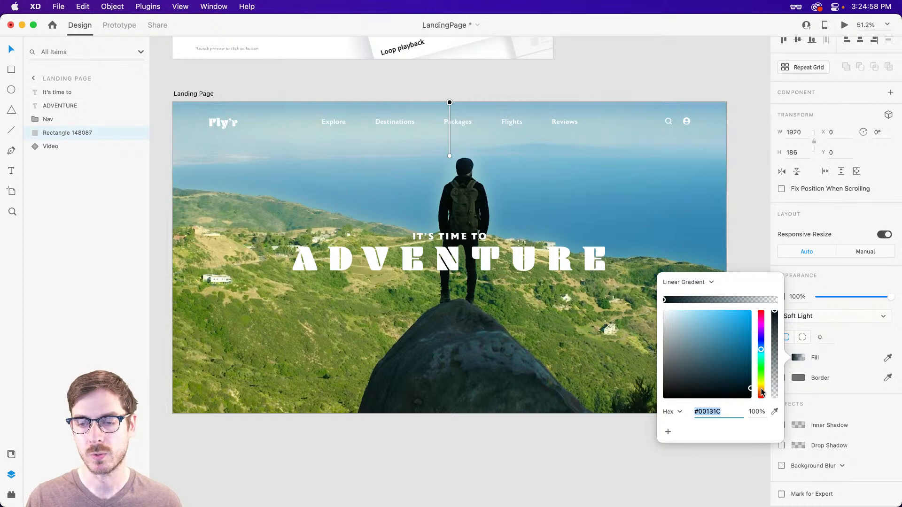
click(808, 321)
click(808, 310)
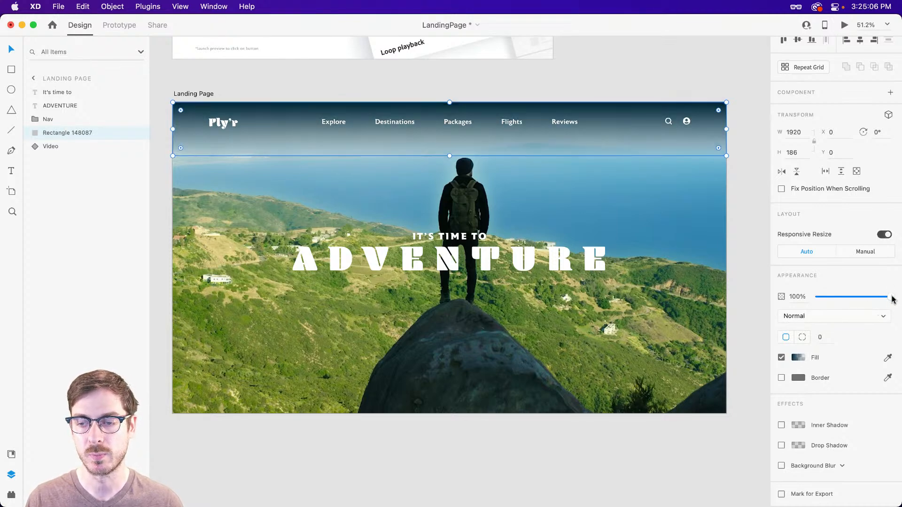
Set the header gradient's opacity to 20%, extend its height to 270, and compare the header with it hidden and shown
drag(892, 298, 835, 294)
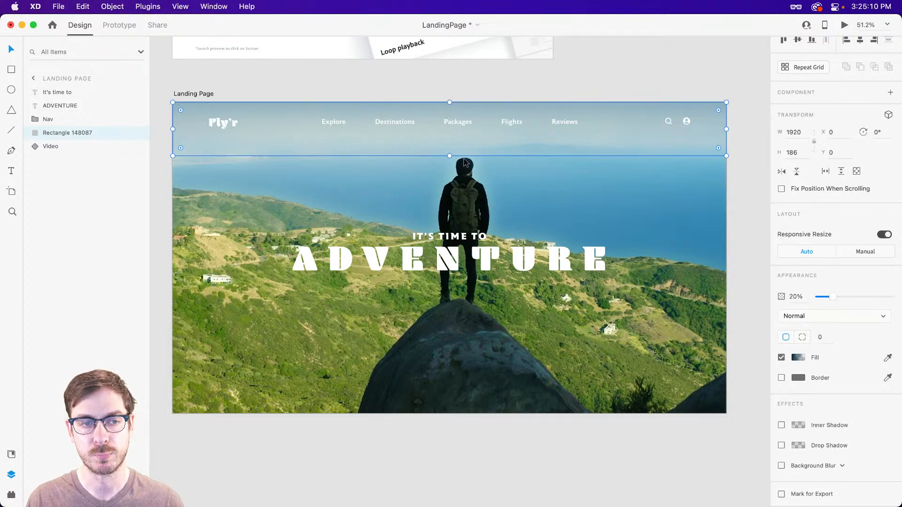
drag(450, 156, 450, 179)
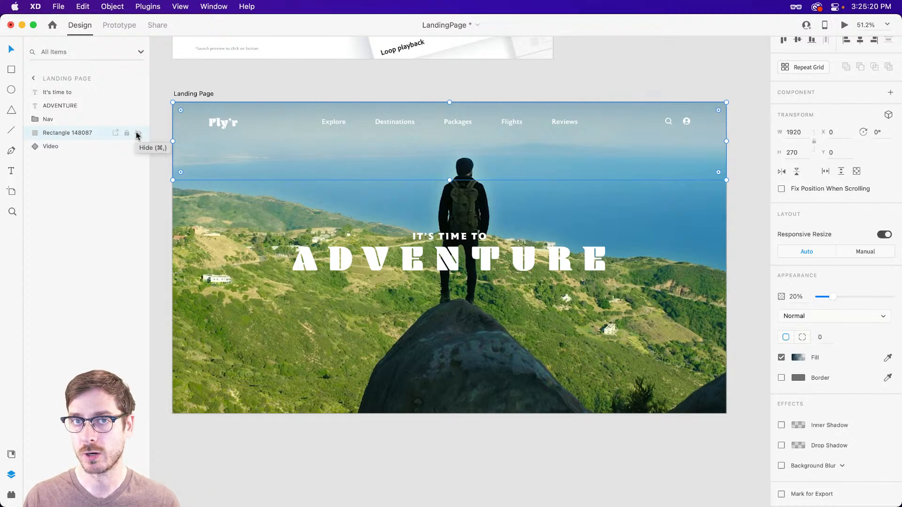
click(137, 134)
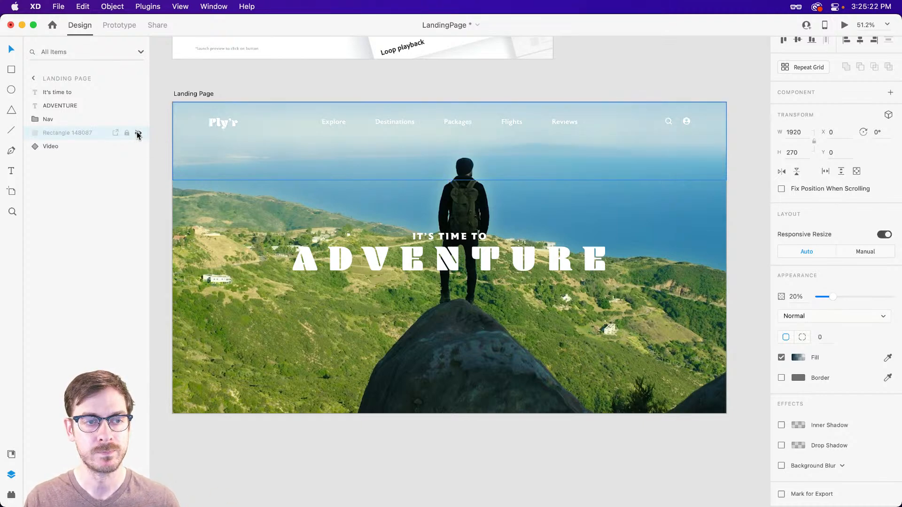
click(138, 135)
click(138, 135)
click(138, 134)
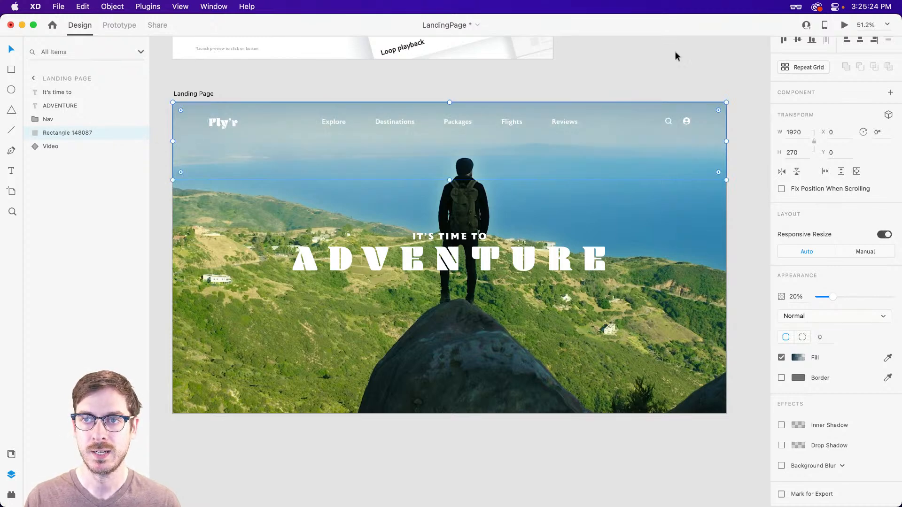
Return the Video component to Default State and preview the landing page
key(Escape)
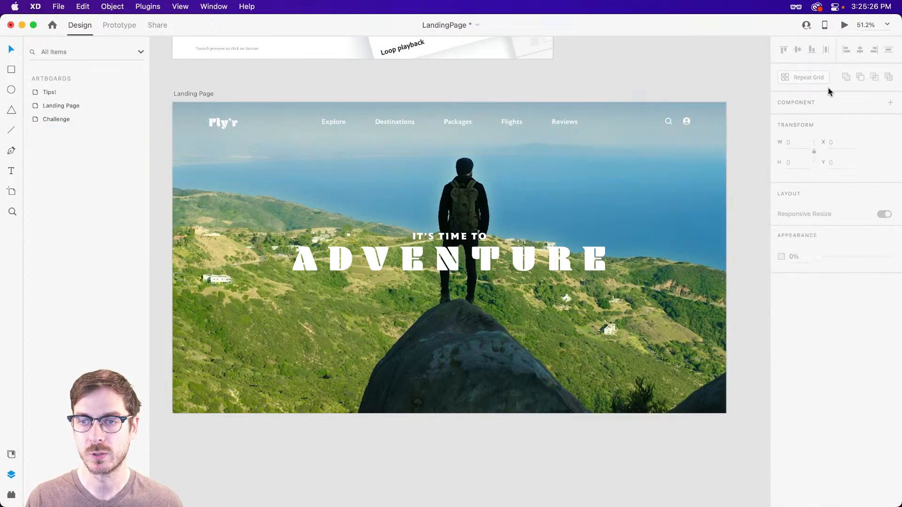
click(568, 188)
click(829, 124)
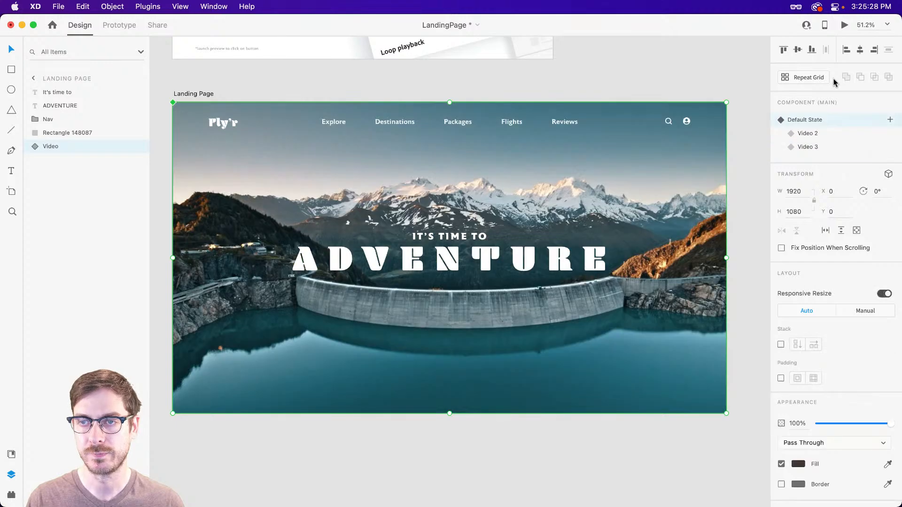
click(845, 24)
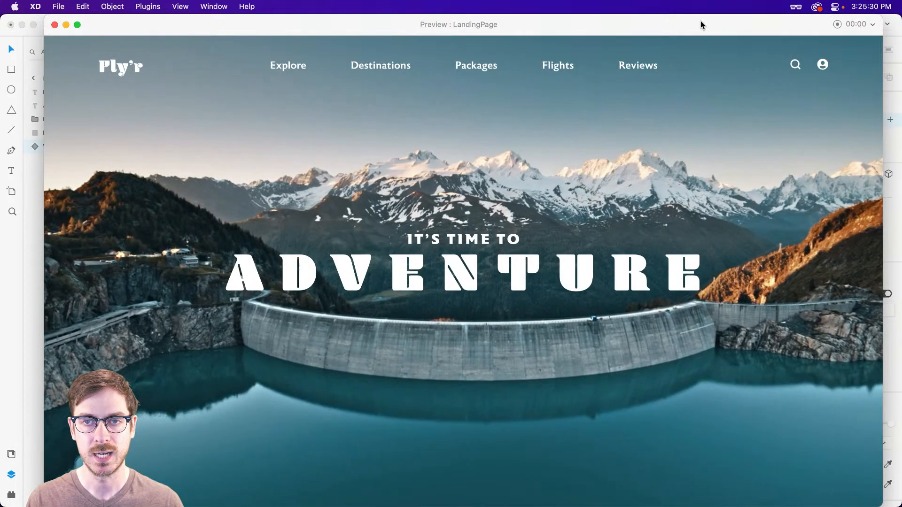